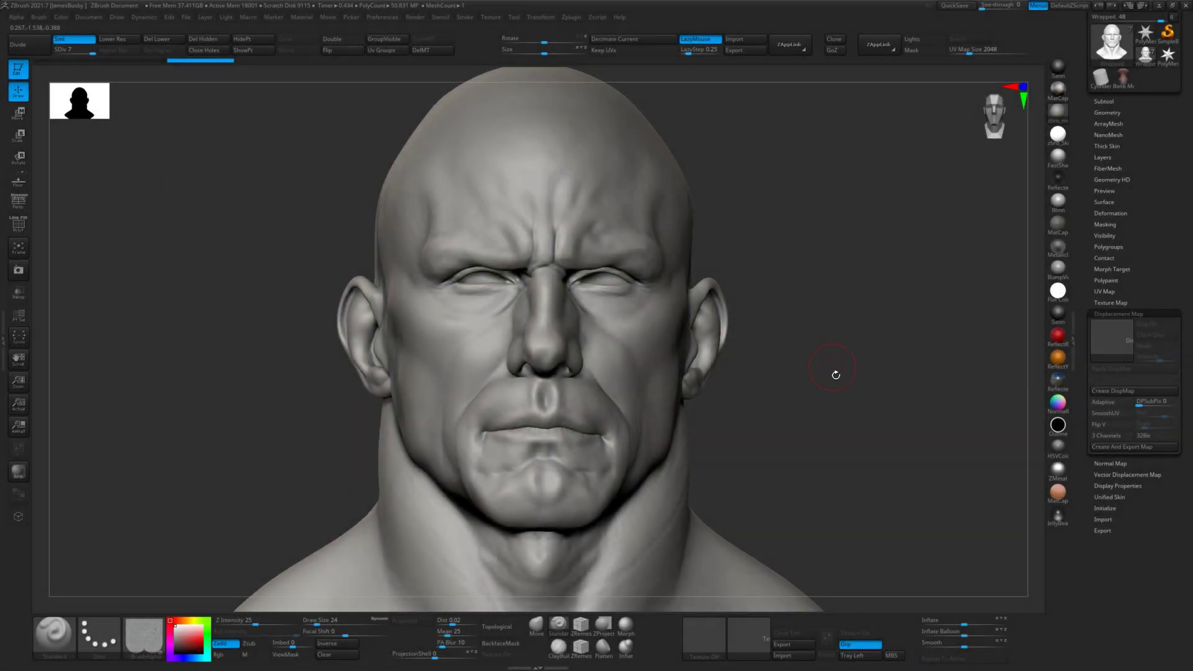
# - Switch to the browser and look through the HD displacement maps offered on the 3D Scan Store page
pyautogui.moveTo(836, 375)
pyautogui.keyDown('alt'); pyautogui.mouseDown()
pyautogui.moveTo(822, 360)
pyautogui.moveTo(829, 340)
pyautogui.moveTo(842, 386)
pyautogui.moveTo(828, 378)
pyautogui.mouseUp(); pyautogui.keyUp('alt')
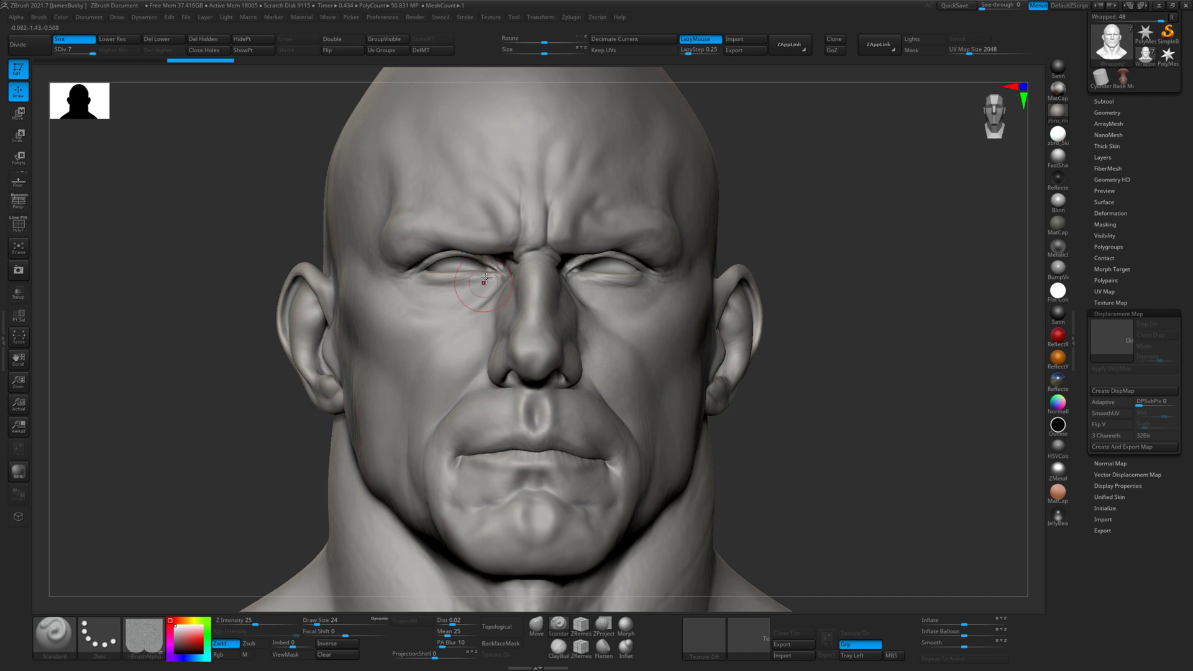
pyautogui.hotkey('alt', 'Tab')
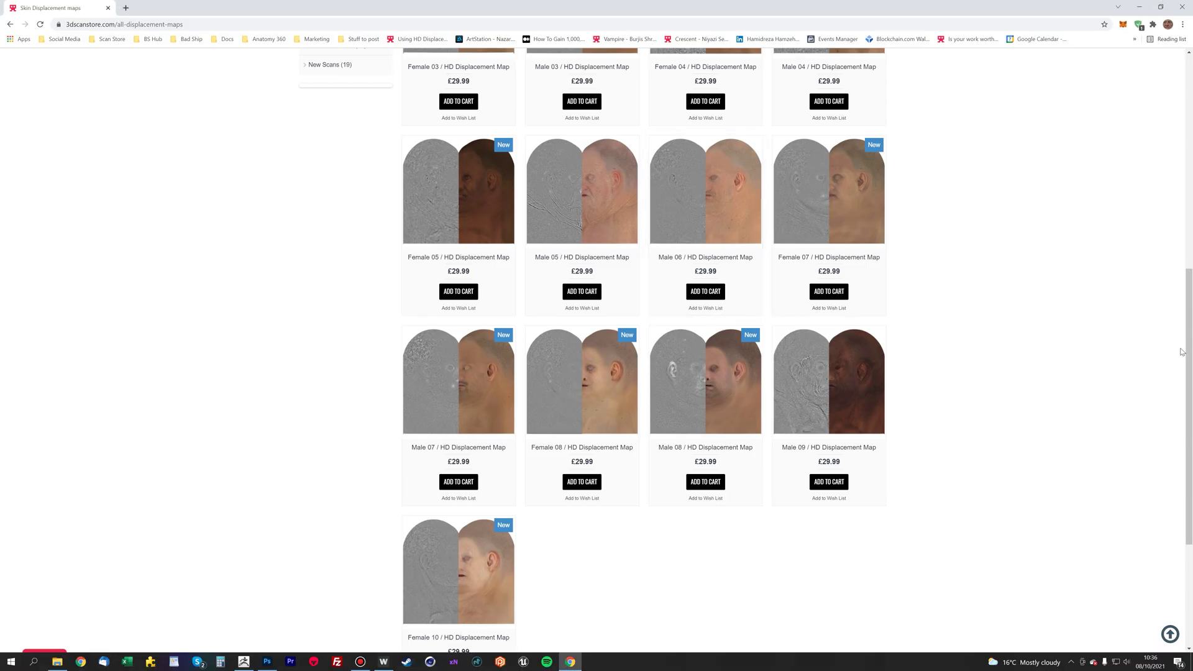
pyautogui.moveTo(1181, 351); pyautogui.dragTo(1173, 206)
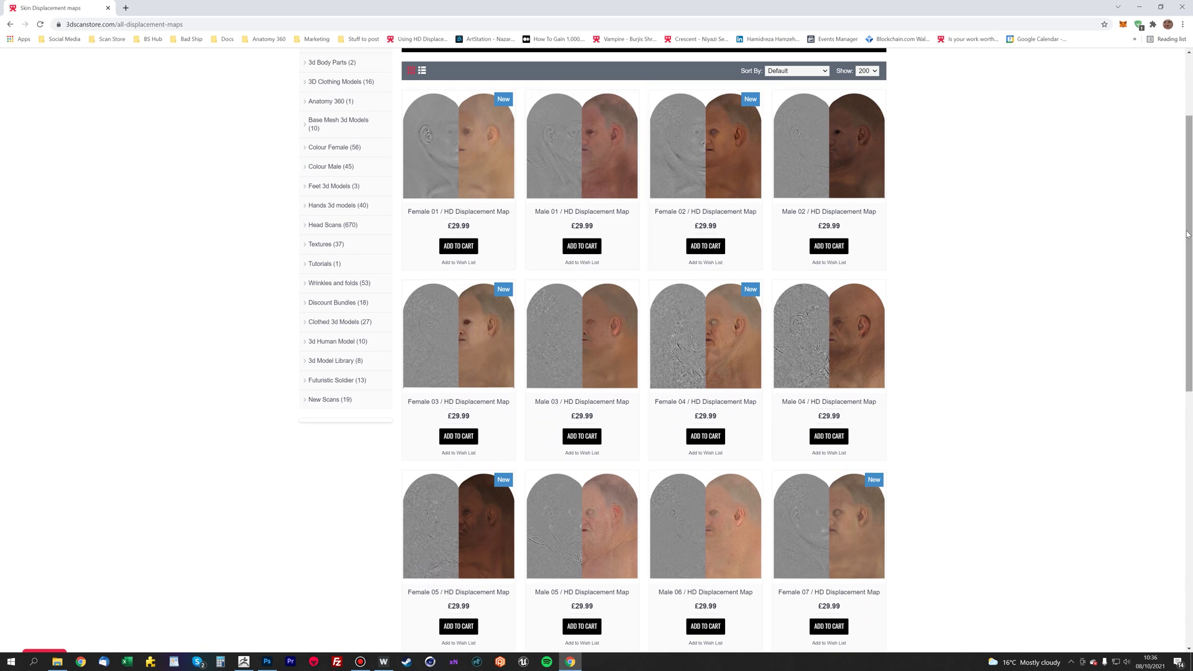
pyautogui.scroll(-5, 1175, 293)
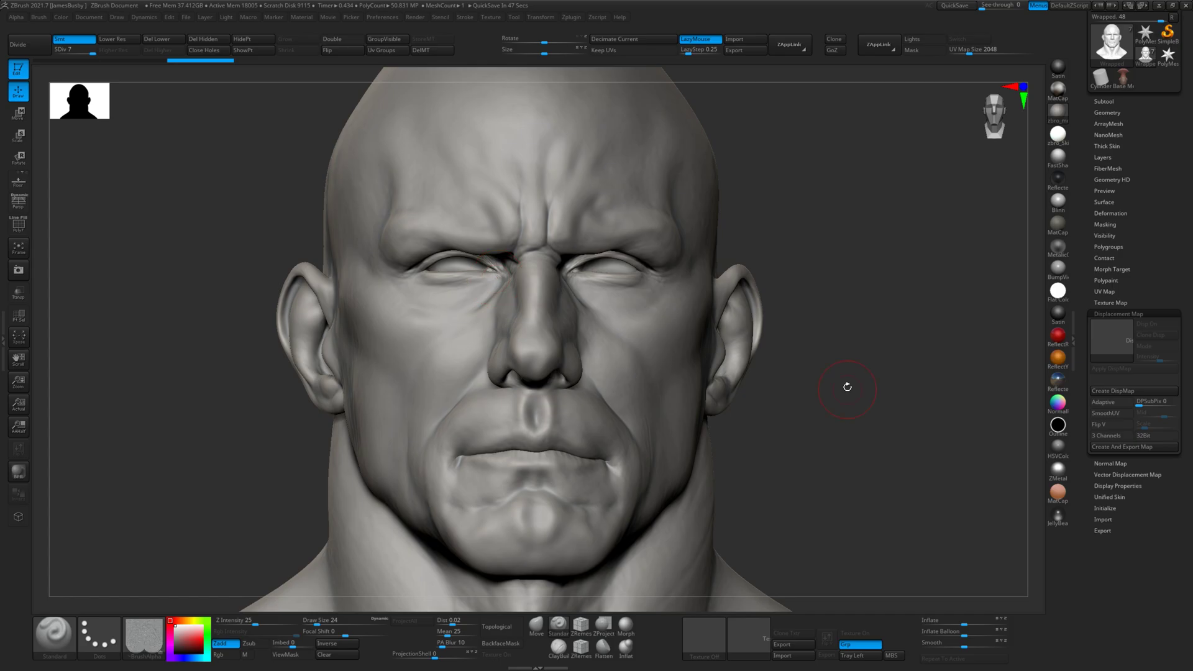
# - In ZBrush, assign the Displacement alpha as the head's displacement map and enable its preview with a new texture map
pyautogui.moveTo(843, 201)
pyautogui.mouseDown()
pyautogui.moveTo(838, 232)
pyautogui.moveTo(970, 261)
pyautogui.mouseUp()
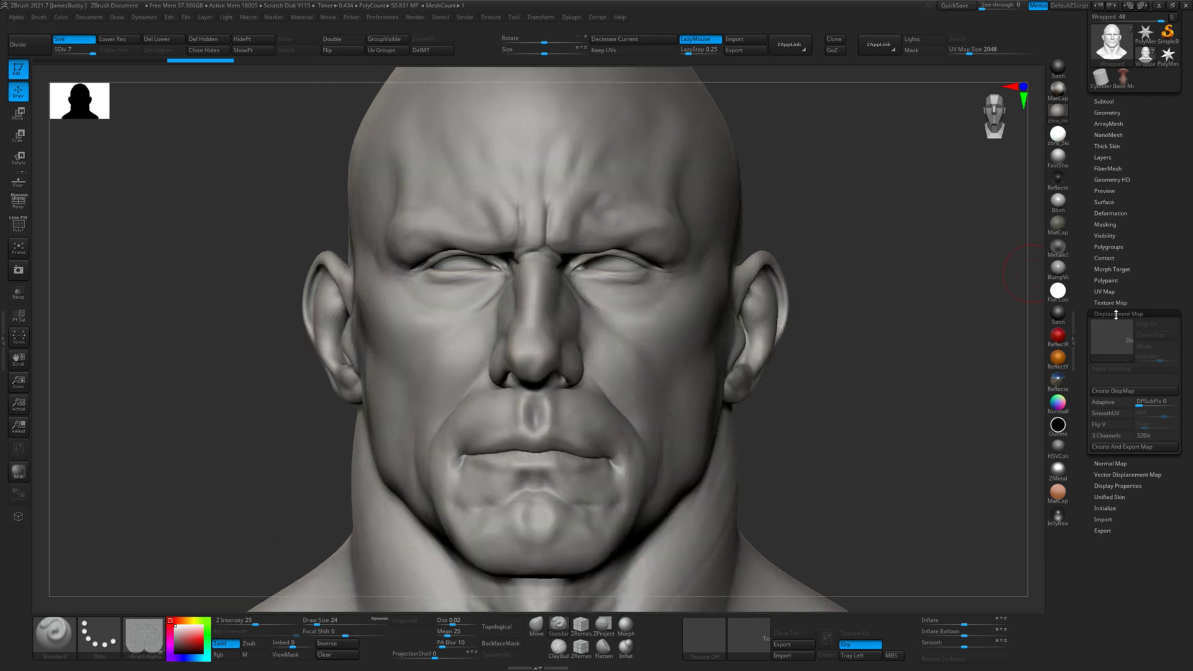
pyautogui.click(1114, 335)
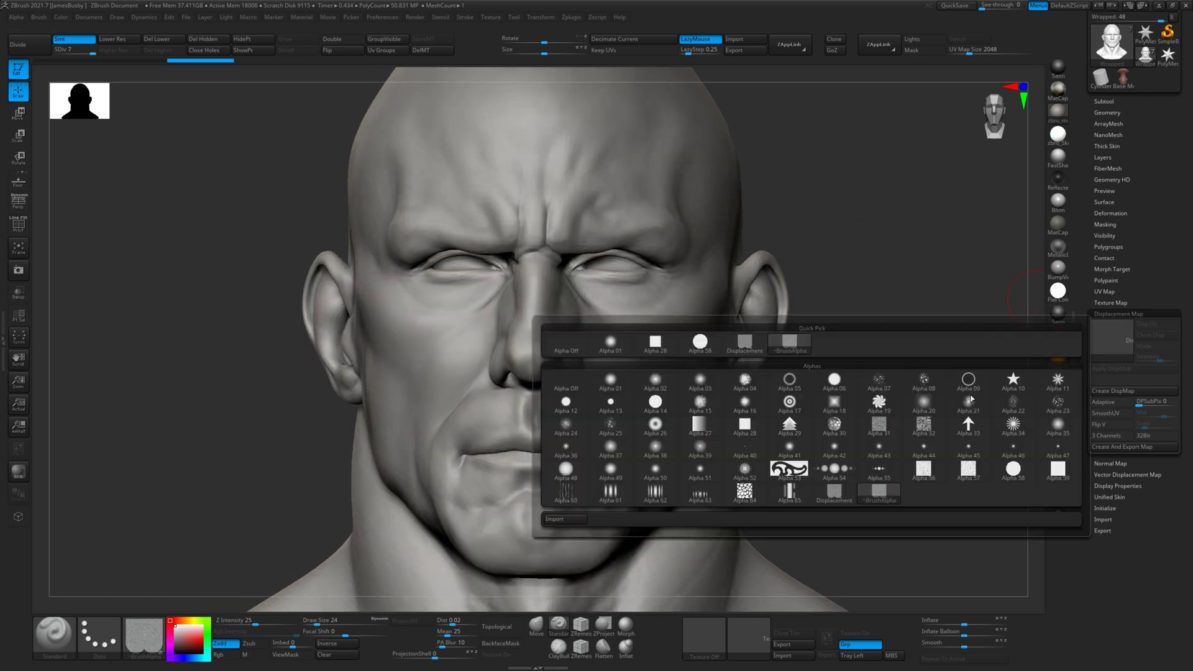
pyautogui.click(840, 495)
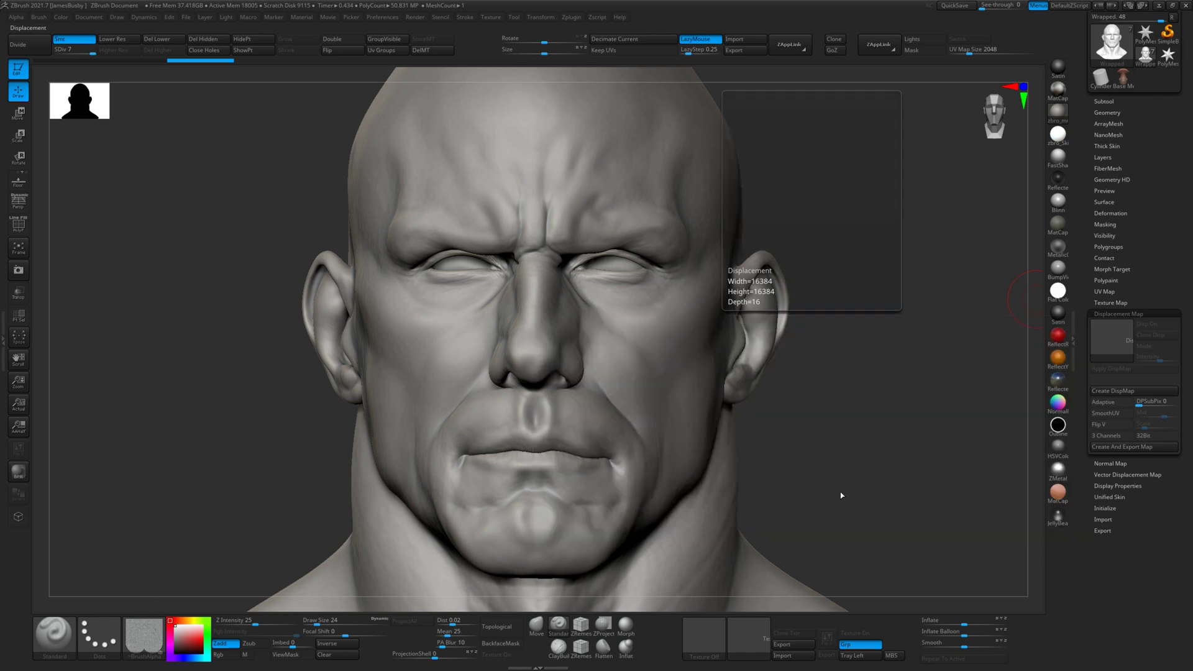
pyautogui.click(1151, 323)
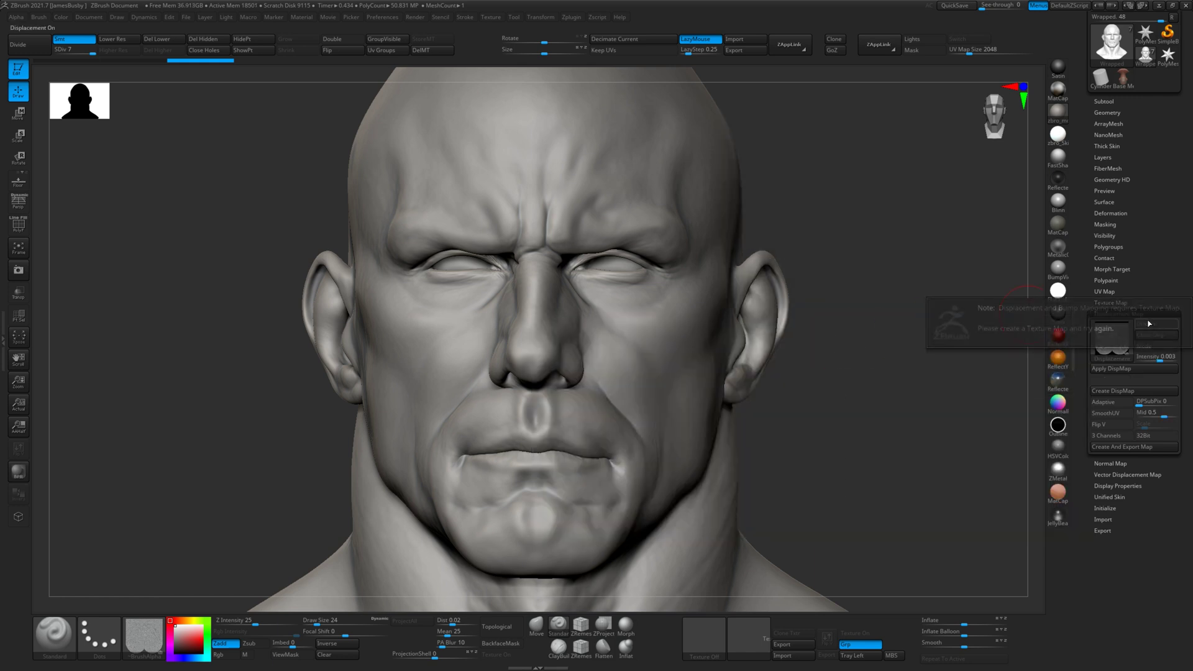
pyautogui.click(1120, 300)
pyautogui.click(1112, 303)
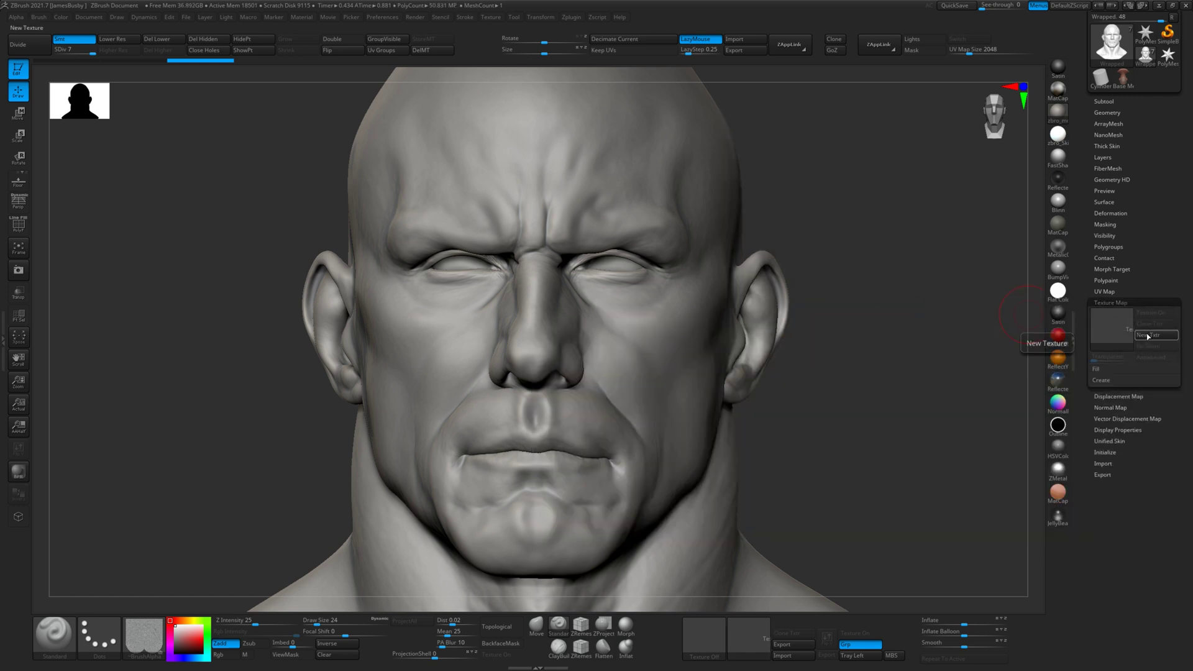
pyautogui.click(1119, 396)
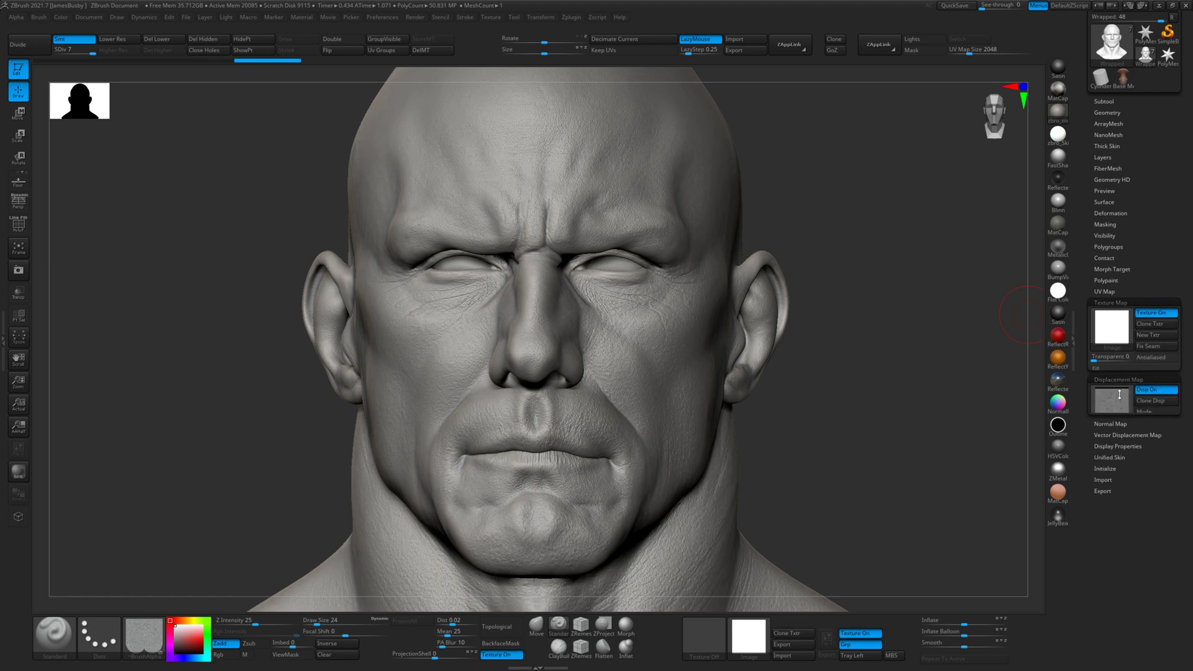
# - Create a new sculpting layer on the head and name it Male 01
pyautogui.click(1103, 157)
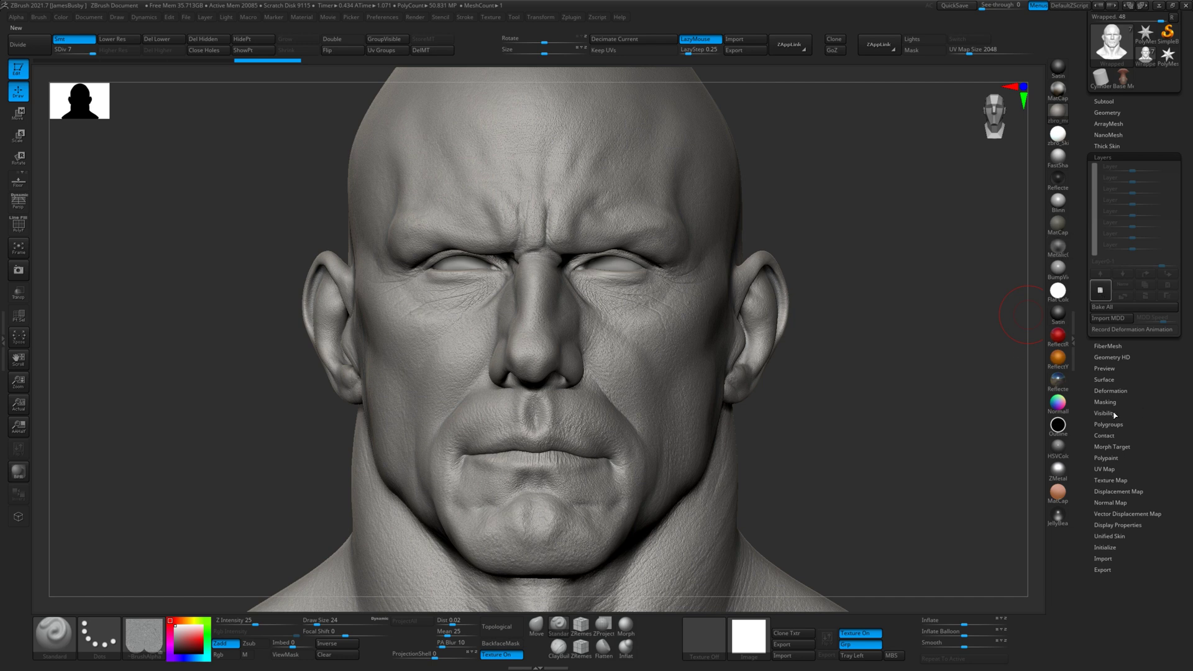
pyautogui.click(1100, 290)
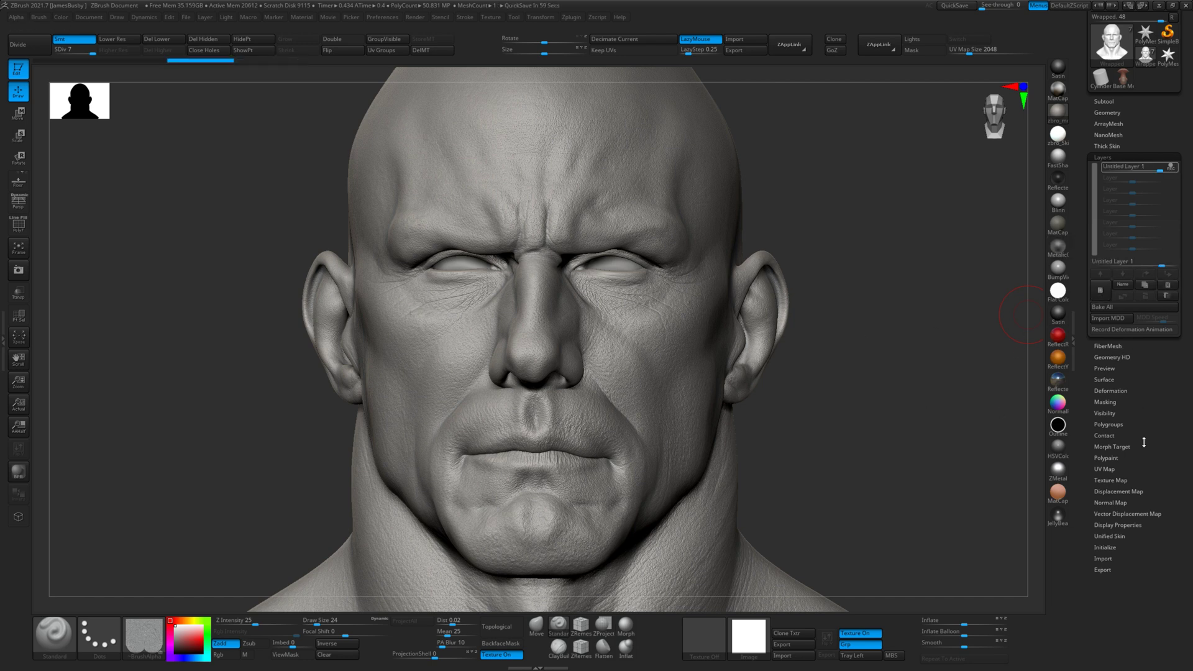
pyautogui.click(1122, 284)
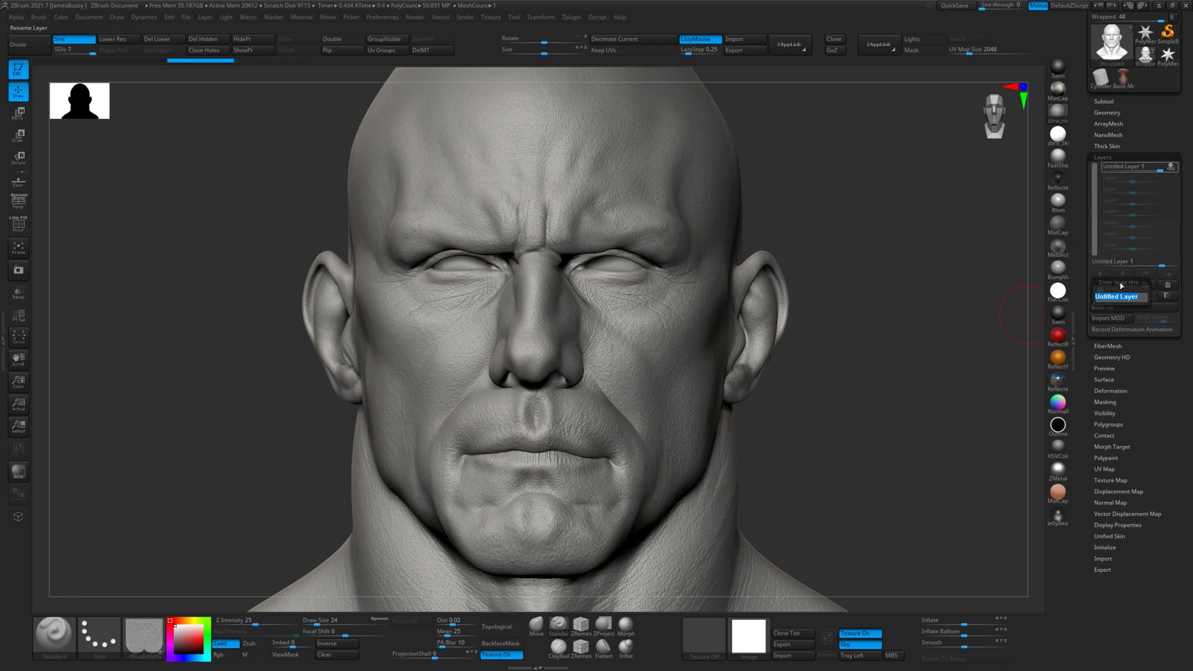
pyautogui.write('Male 01')
pyautogui.press('Return')
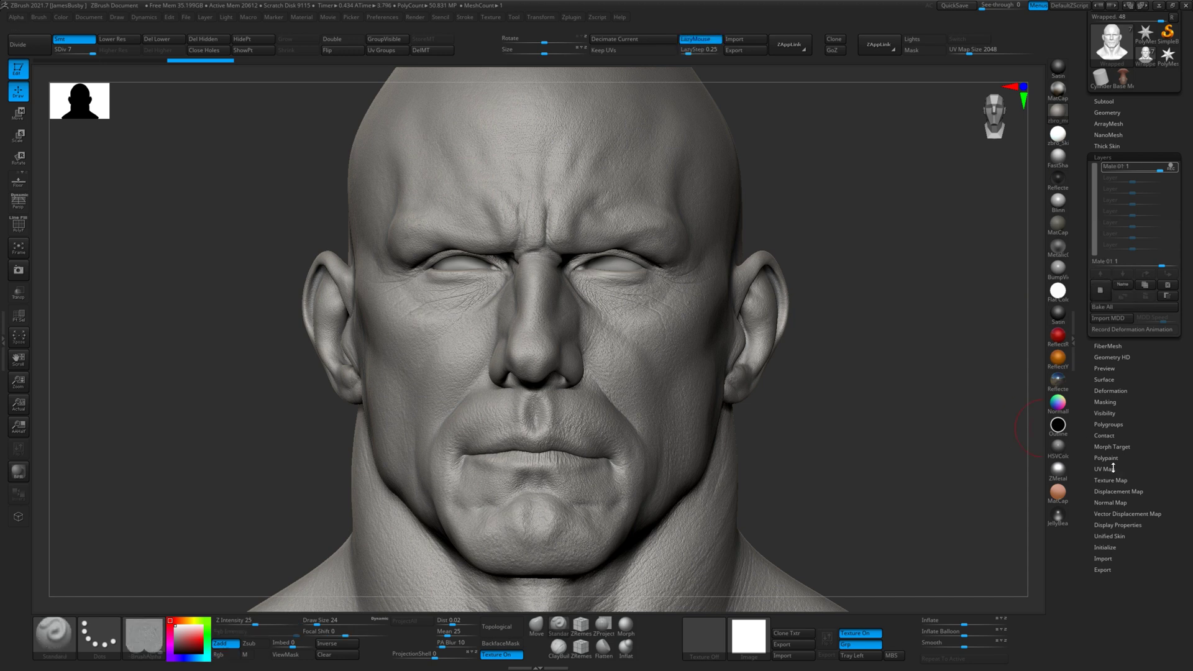
# - Apply the displacement map to the head on the Male 01 layer and inspect the skin detail
pyautogui.click(1112, 492)
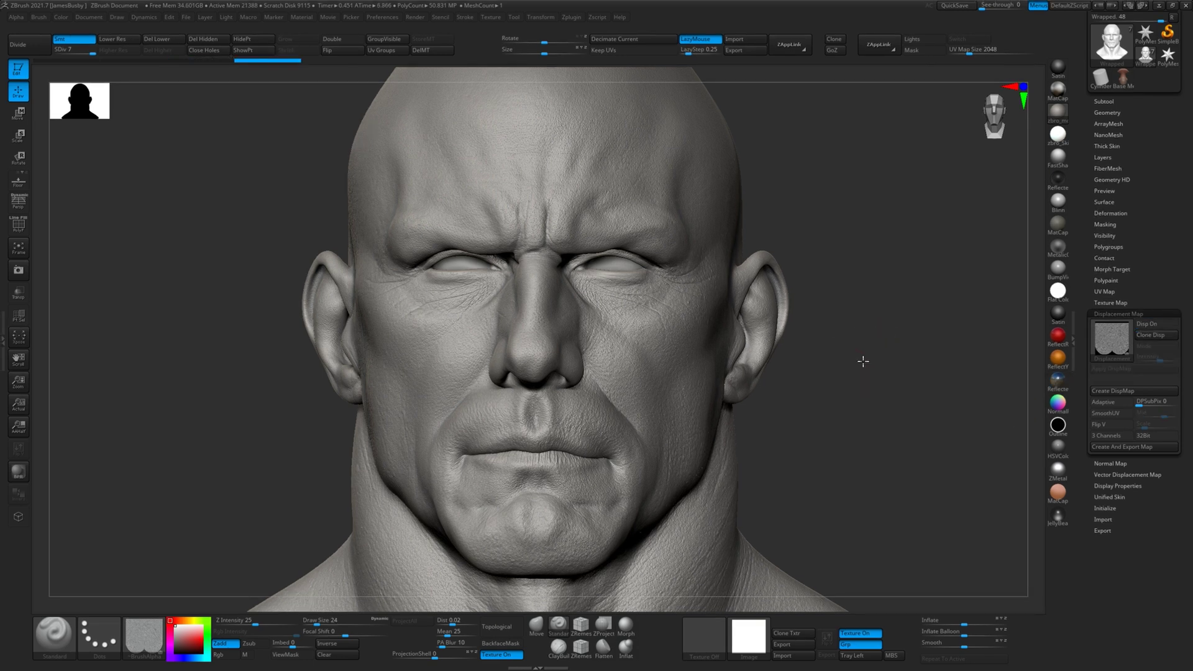
pyautogui.moveTo(863, 361)
pyautogui.mouseDown()
pyautogui.moveTo(844, 341)
pyautogui.moveTo(847, 375)
pyautogui.moveTo(919, 309)
pyautogui.moveTo(904, 323)
pyautogui.moveTo(871, 307)
pyautogui.mouseUp()
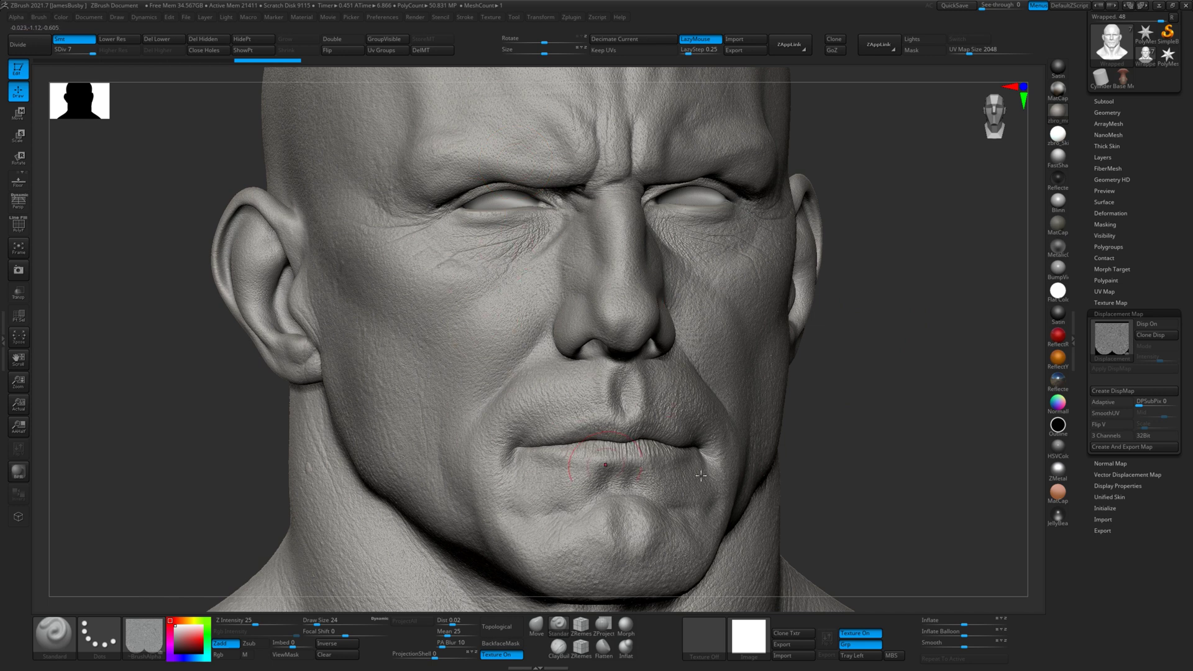
pyautogui.moveTo(888, 357); pyautogui.dragTo(896, 334)
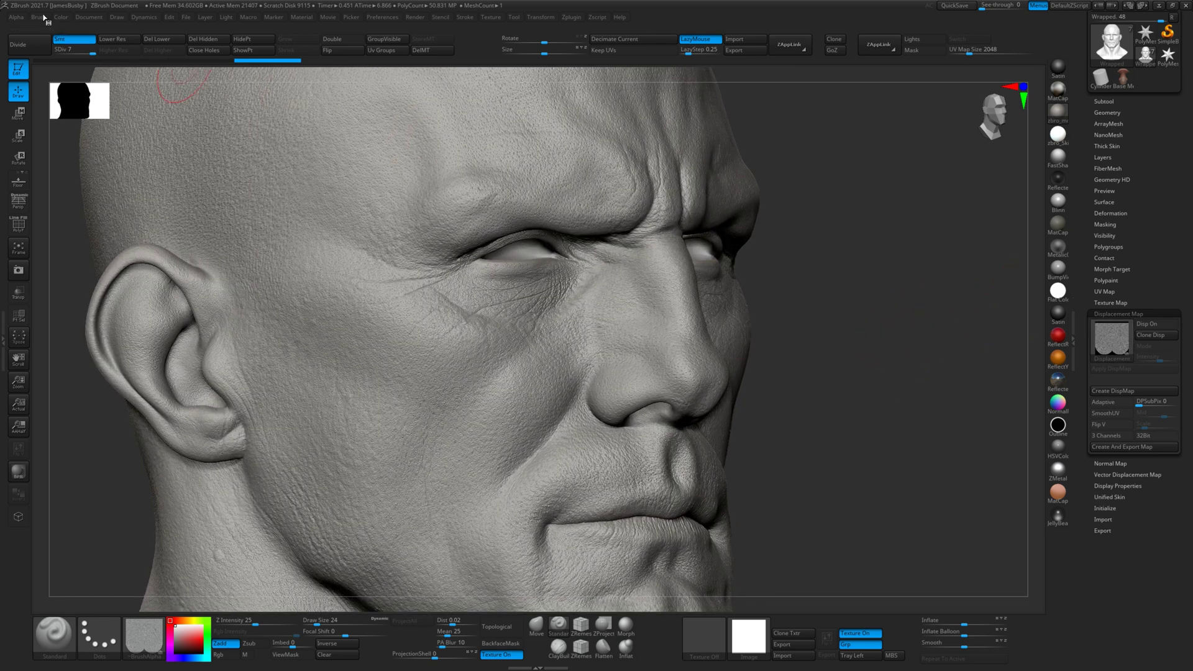
# - Import the Displacement PSD from the Male 09 Displacement Maps folder as an alpha and flip it vertically
pyautogui.click(17, 18)
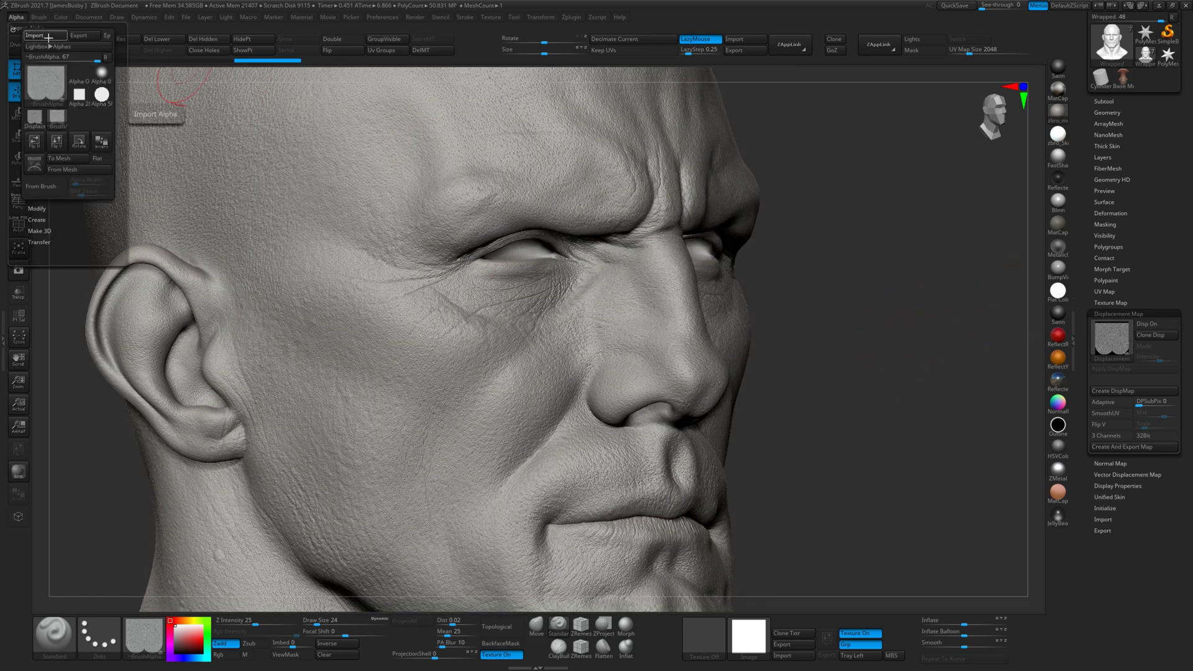
pyautogui.click(35, 36)
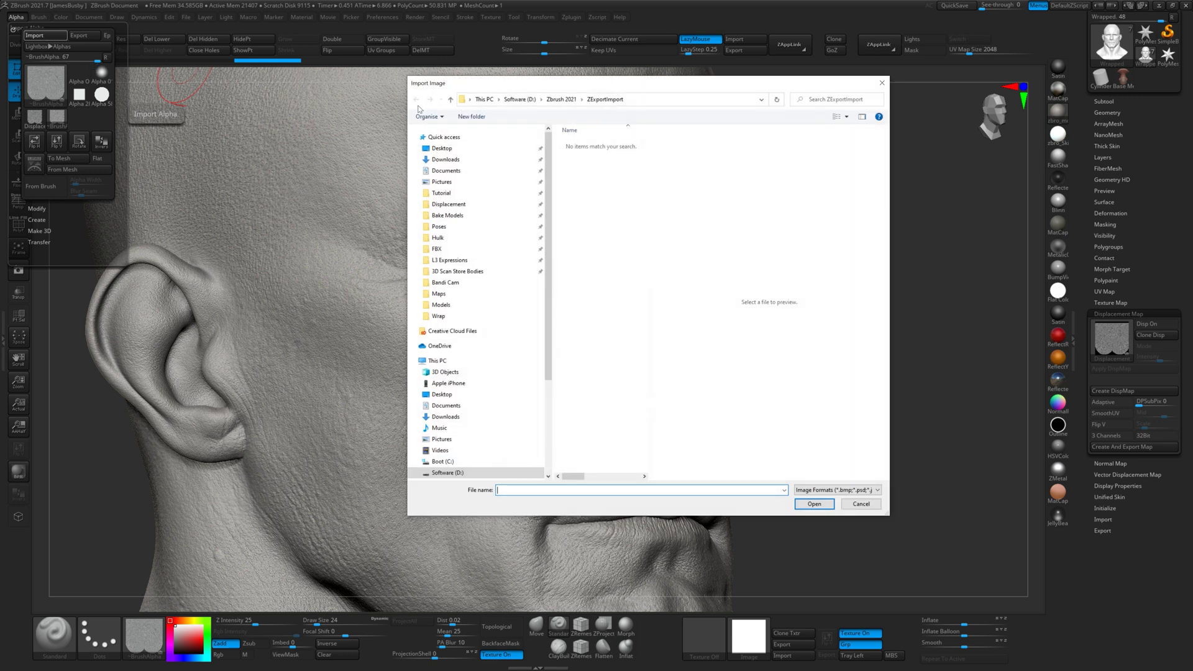
pyautogui.click(500, 204)
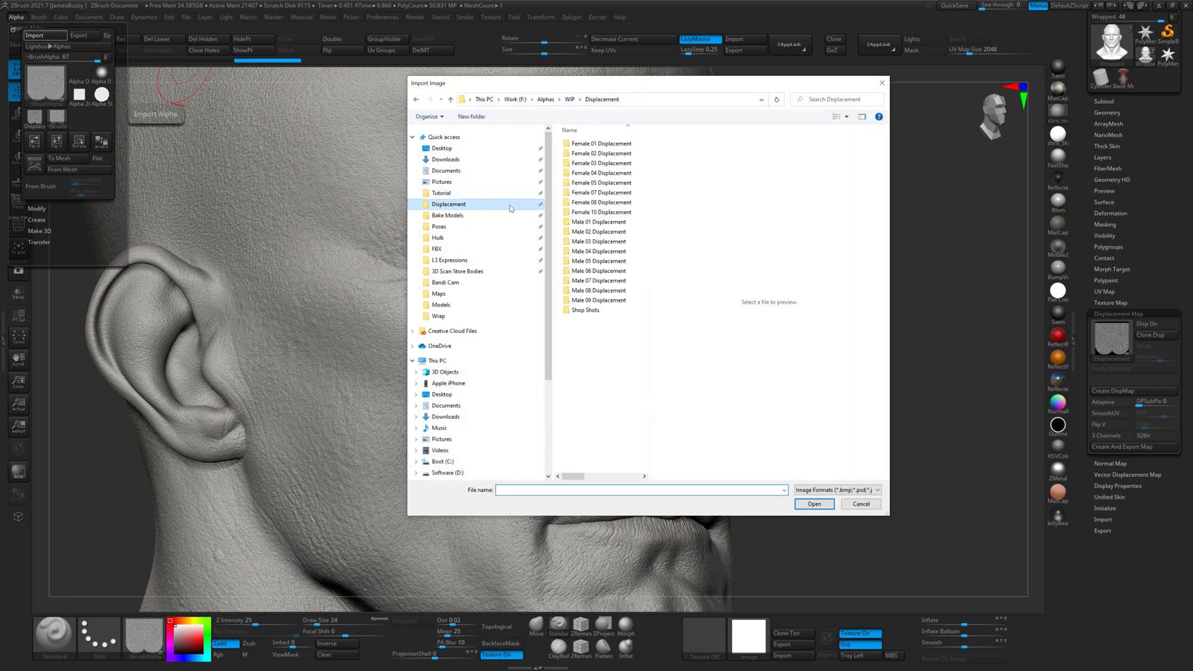
pyautogui.doubleClick(623, 302)
pyautogui.doubleClick(609, 157)
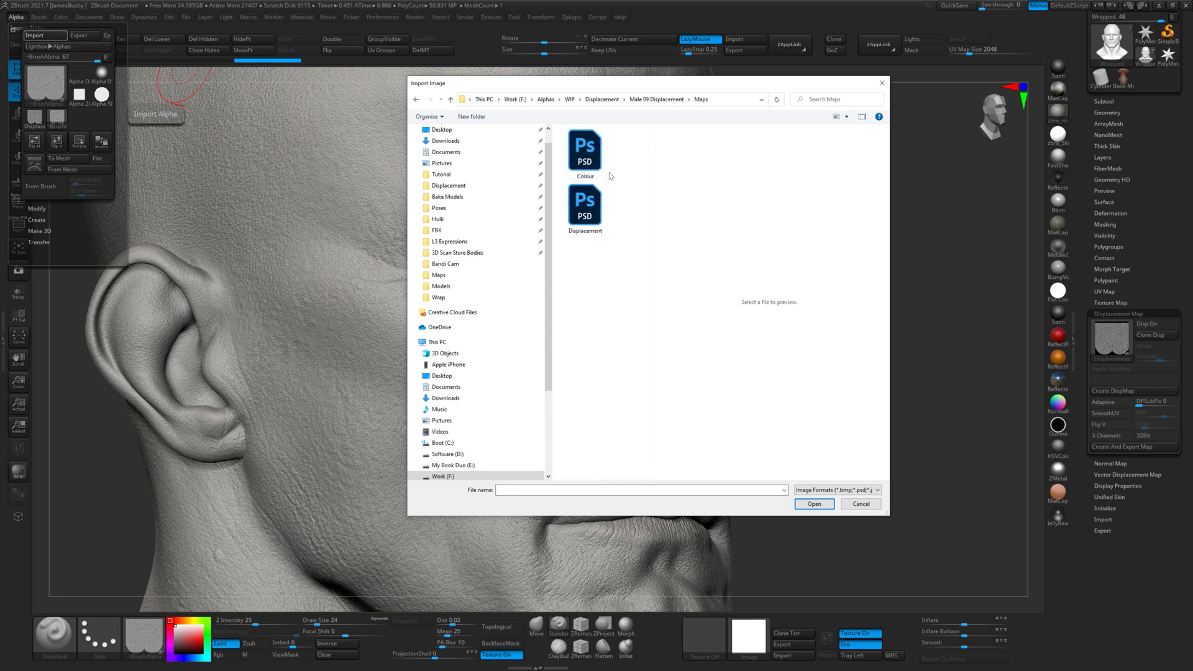
pyautogui.doubleClick(590, 213)
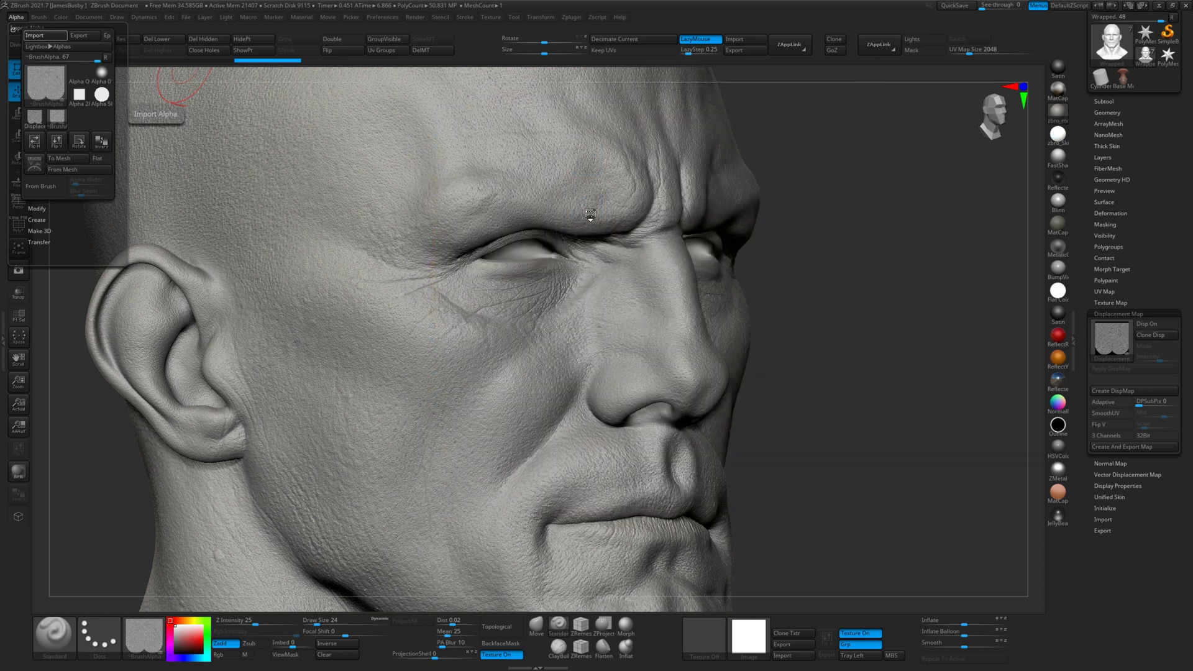
pyautogui.click(18, 17)
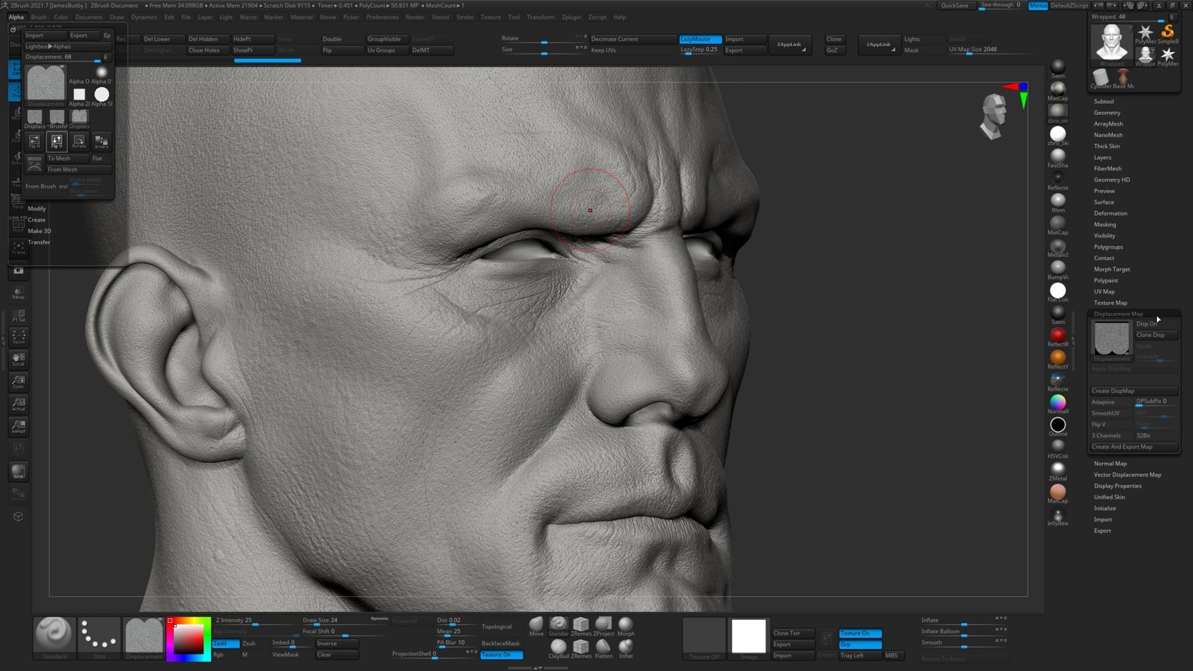
# - Hide the Male 01 layer on the head
pyautogui.click(1103, 157)
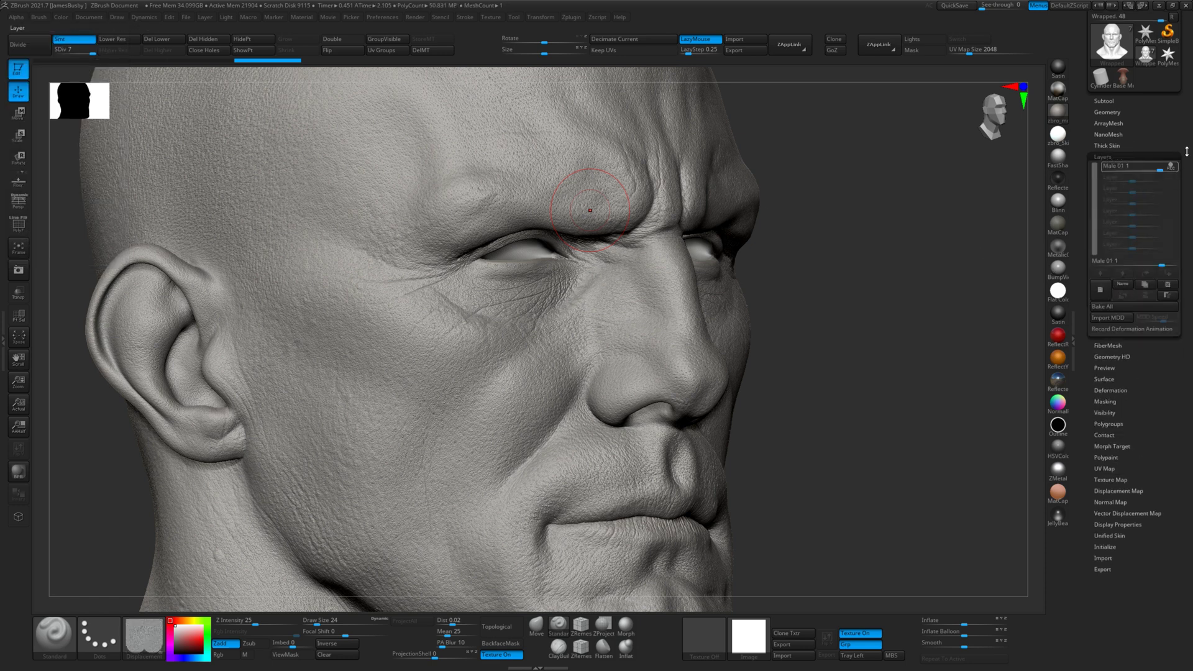
pyautogui.moveTo(1175, 175)
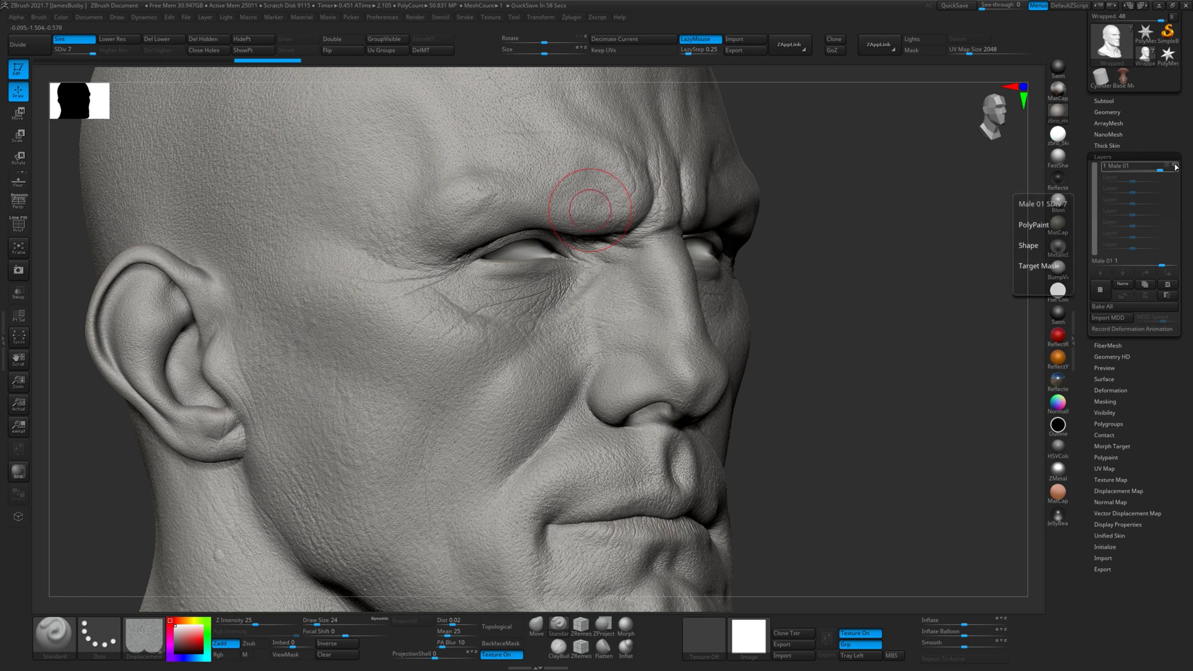
pyautogui.click(1174, 166)
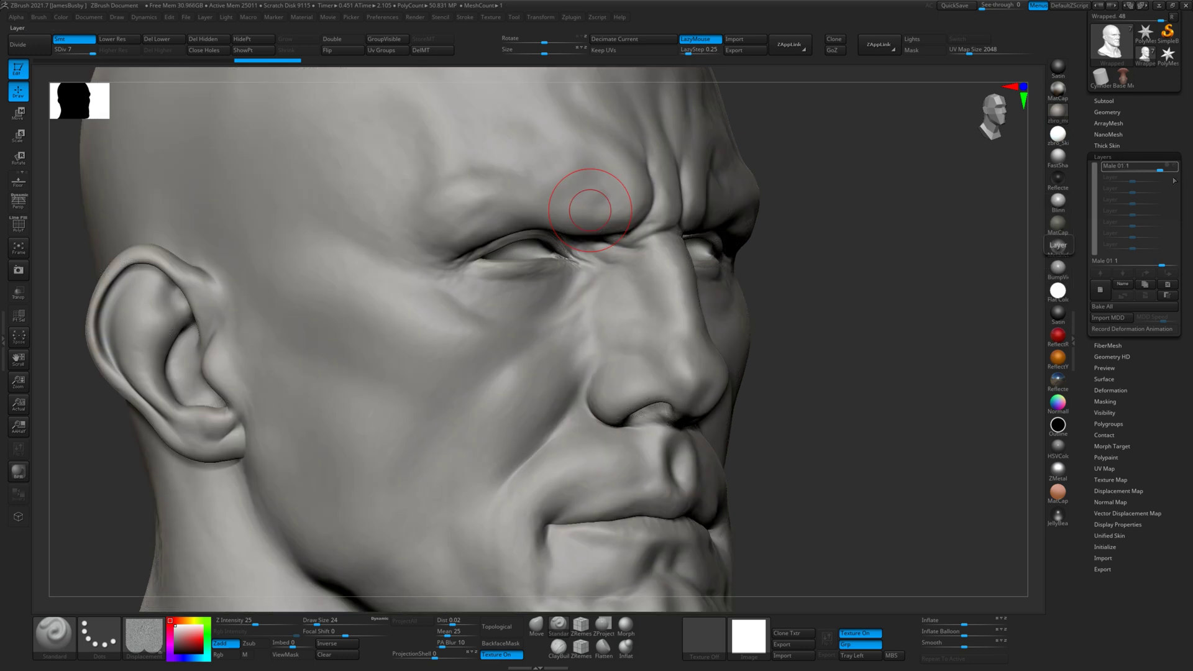
# - Add another layer to the head and name it Male 09
pyautogui.click(1126, 282)
pyautogui.write('Male ')
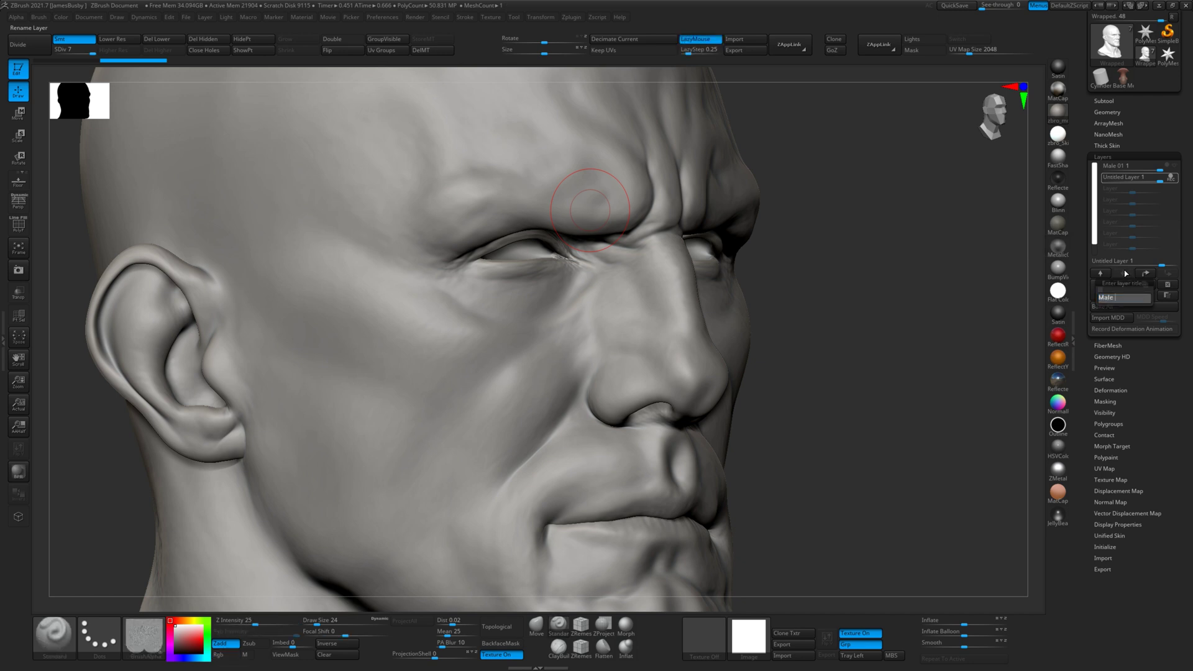
pyautogui.write('09')
pyautogui.press('Return')
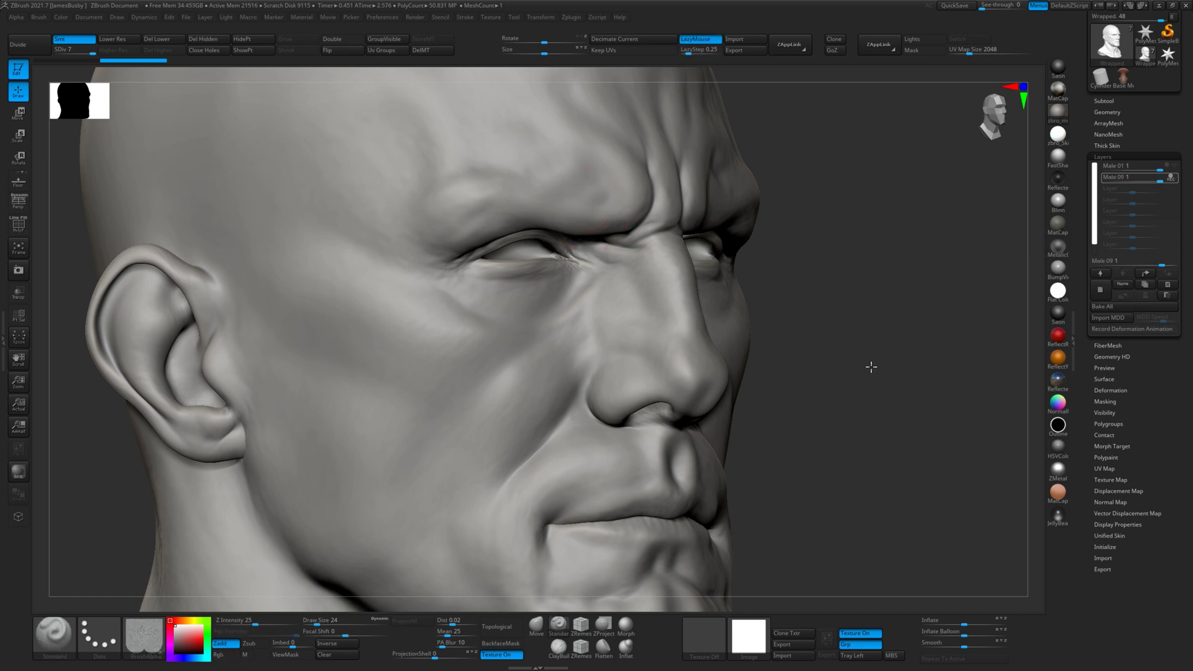
# - Assign the imported Male 09 alpha as the displacement map and preview its skin detail on both sides of the face
pyautogui.moveTo(871, 367)
pyautogui.mouseDown()
pyautogui.moveTo(907, 405)
pyautogui.moveTo(852, 336)
pyautogui.mouseUp()
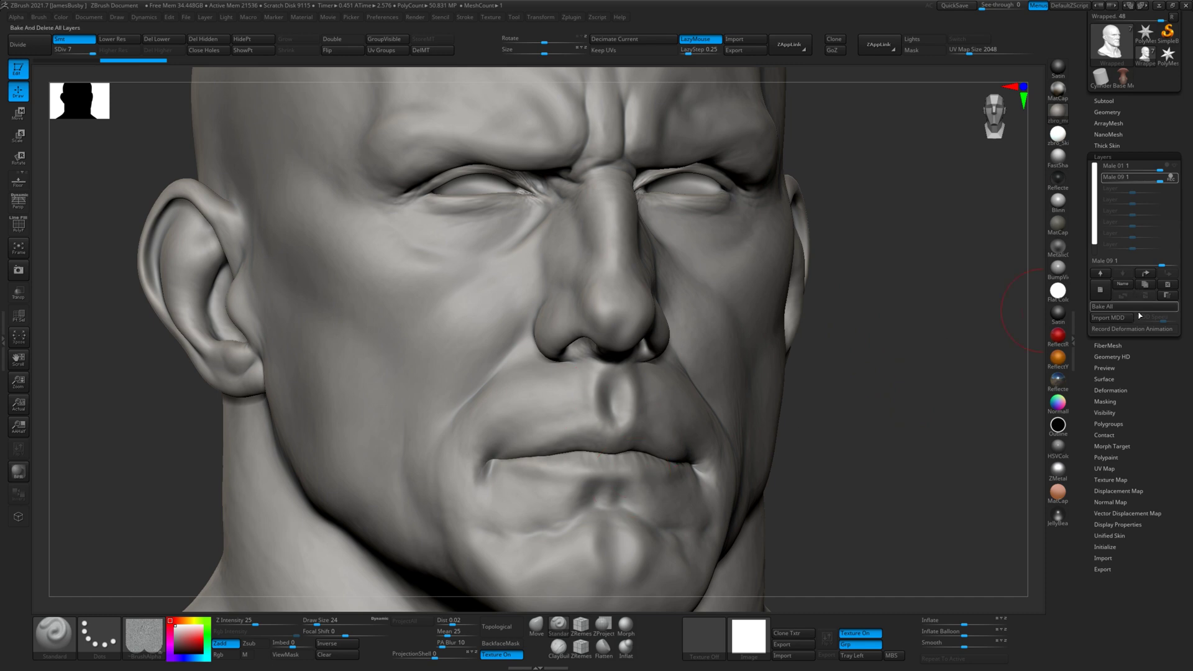
pyautogui.click(1129, 491)
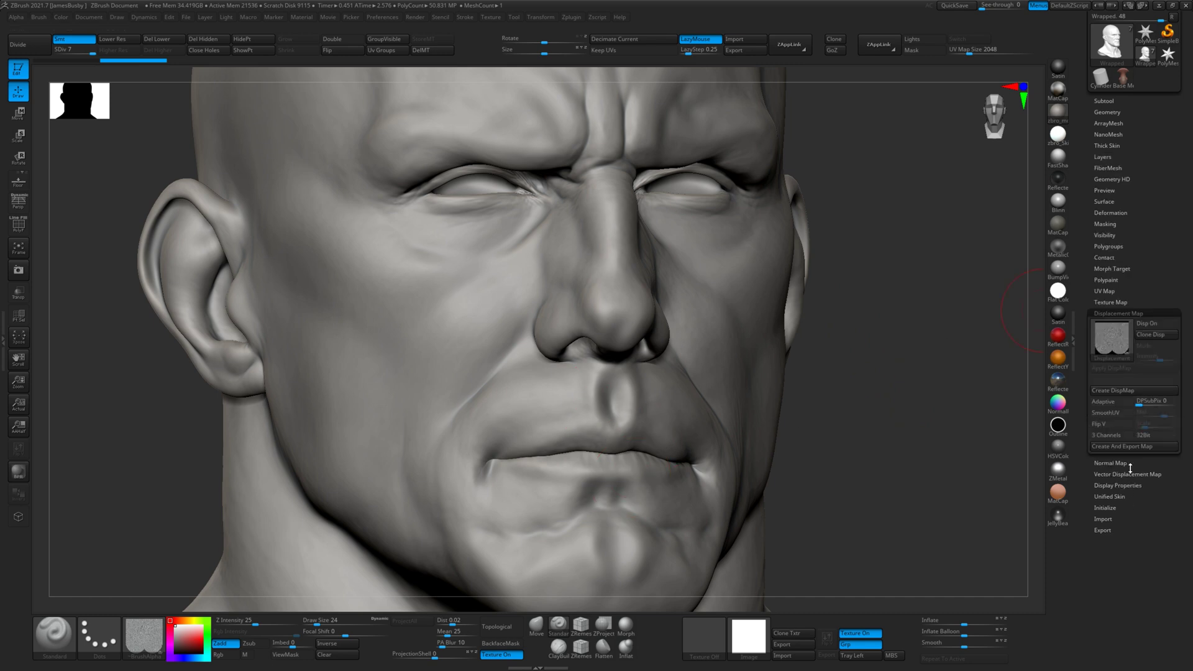
pyautogui.click(1112, 343)
pyautogui.click(930, 460)
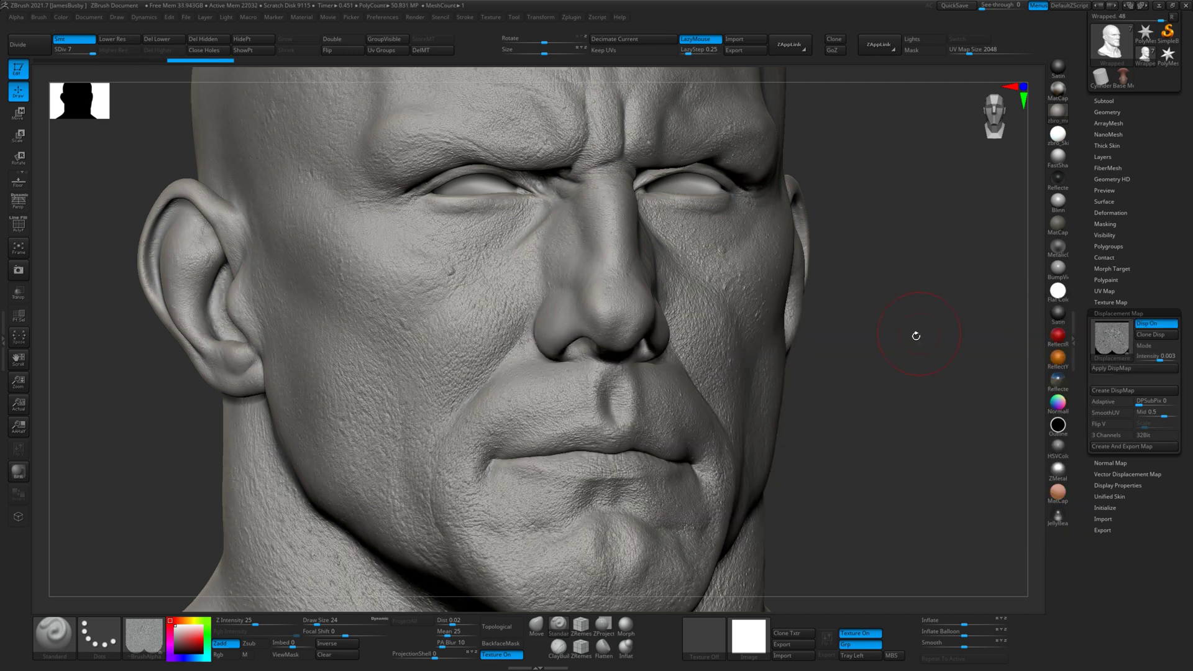
pyautogui.moveTo(900, 359)
pyautogui.mouseDown()
pyautogui.moveTo(900, 299)
pyautogui.moveTo(956, 394)
pyautogui.moveTo(974, 457)
pyautogui.moveTo(962, 343)
pyautogui.moveTo(901, 484)
pyautogui.mouseUp()
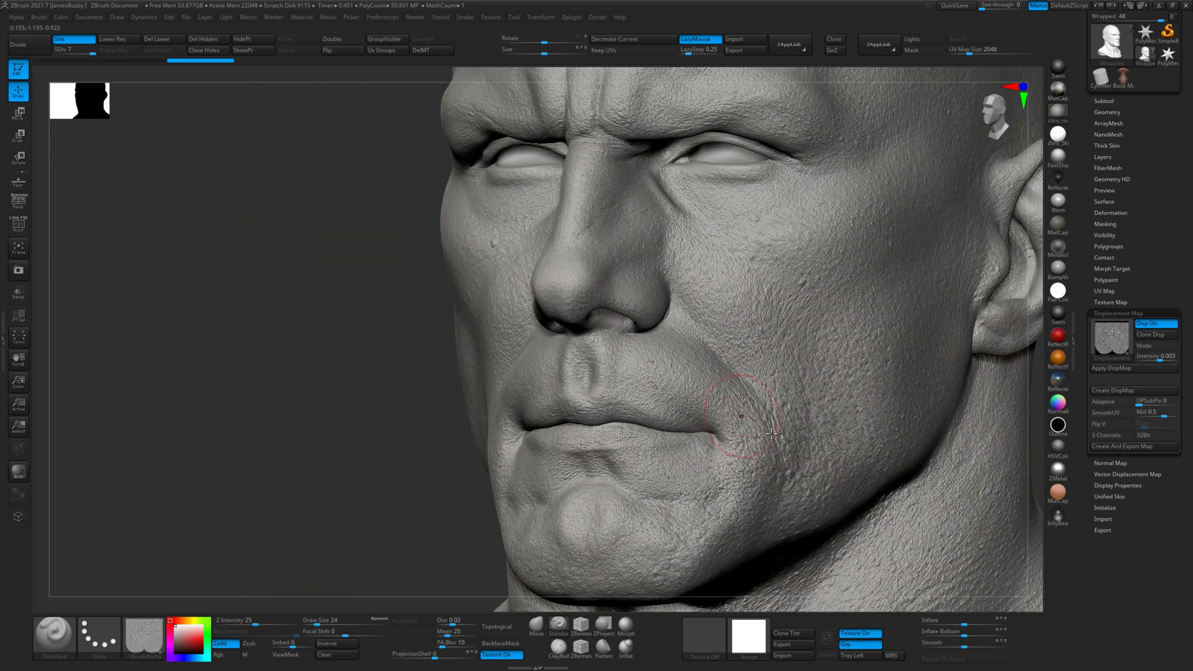
pyautogui.moveTo(1037, 369); pyautogui.dragTo(1119, 364)
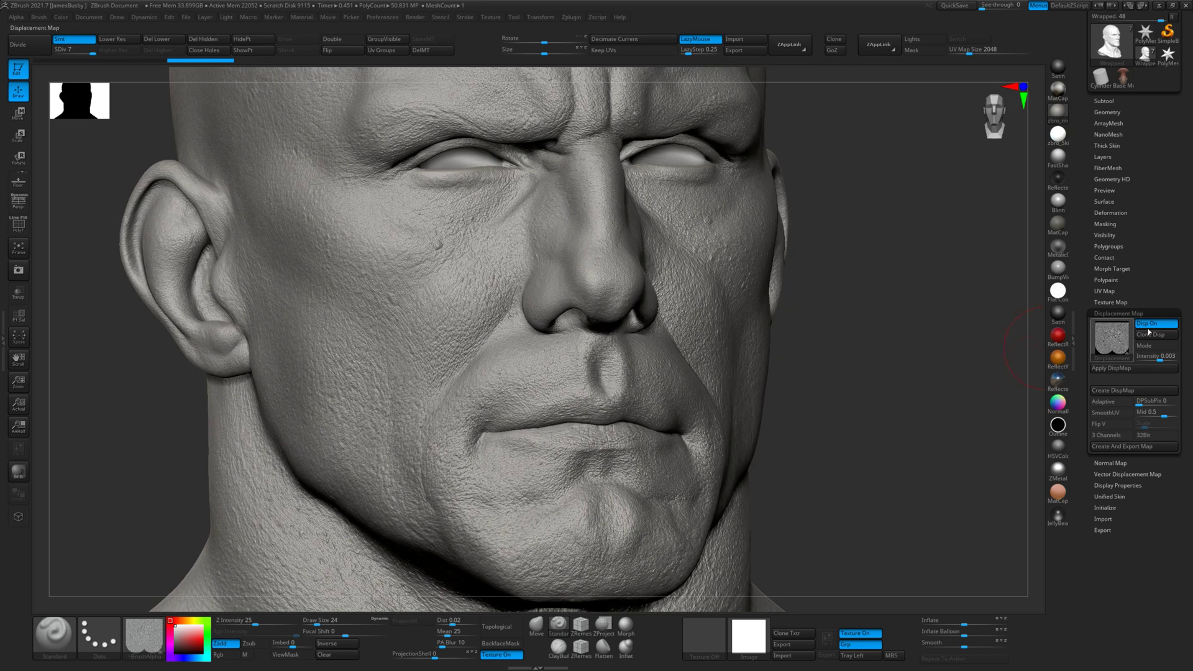
# - Set the displacement map intensity to 0.002
pyautogui.click(1159, 358)
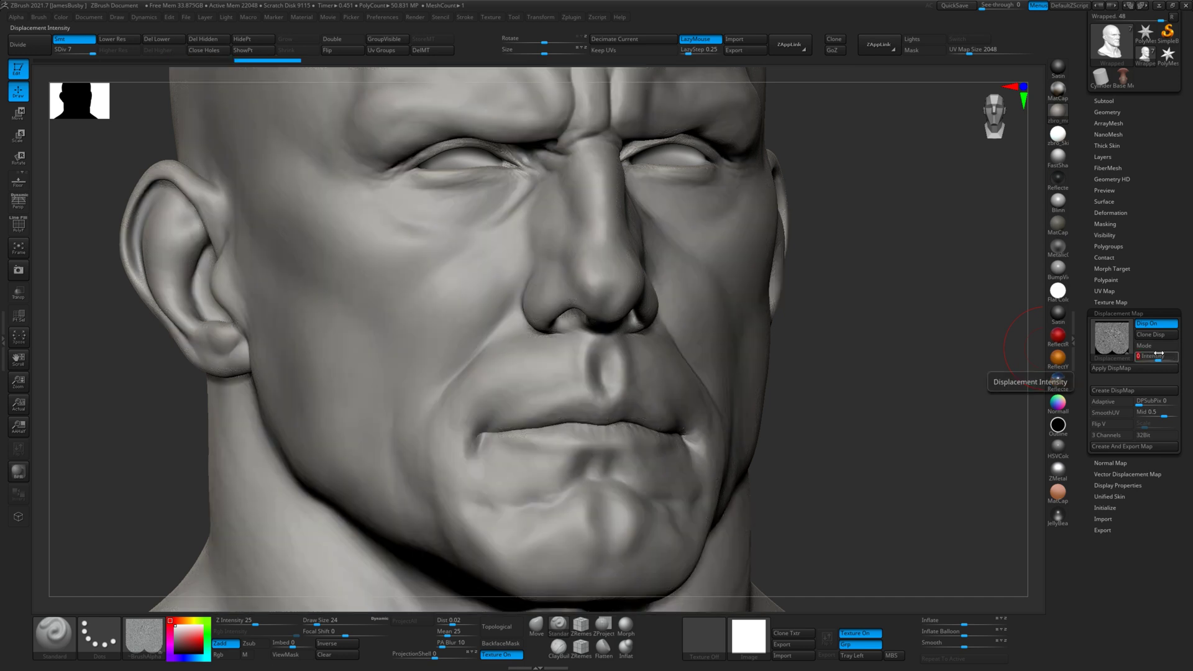
pyautogui.write('0.002')
pyautogui.press('Return')
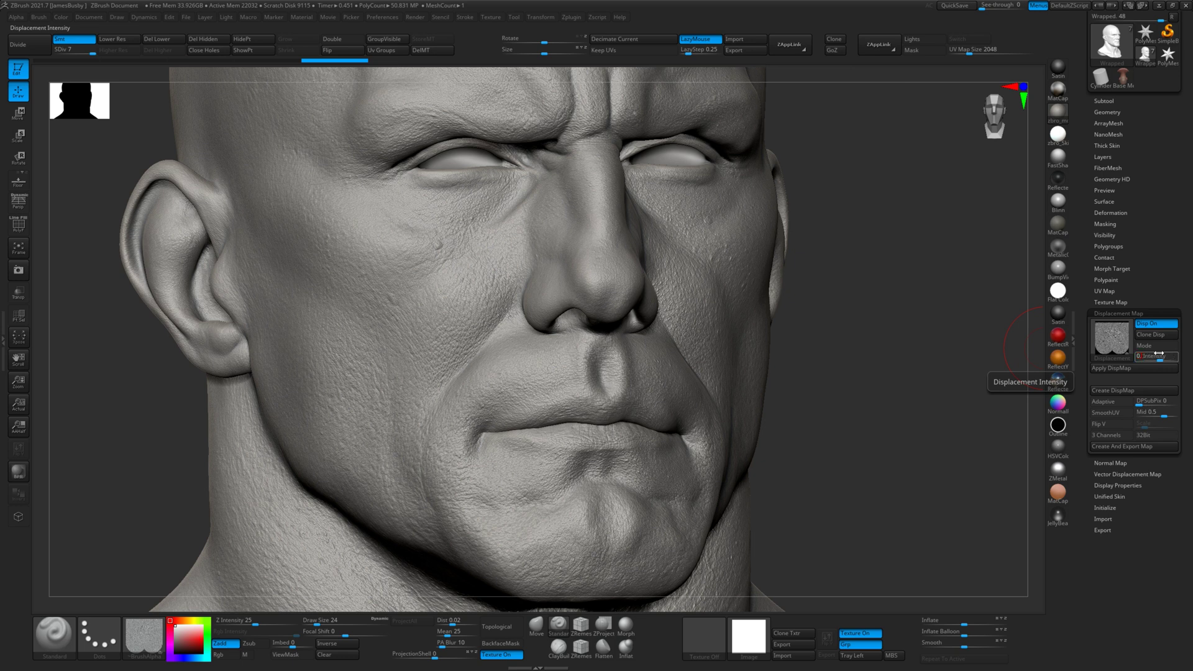
# - Apply the displacement map to the head's Male 09 layer and turn off the displacement preview
pyautogui.click(1108, 156)
pyautogui.click(1107, 157)
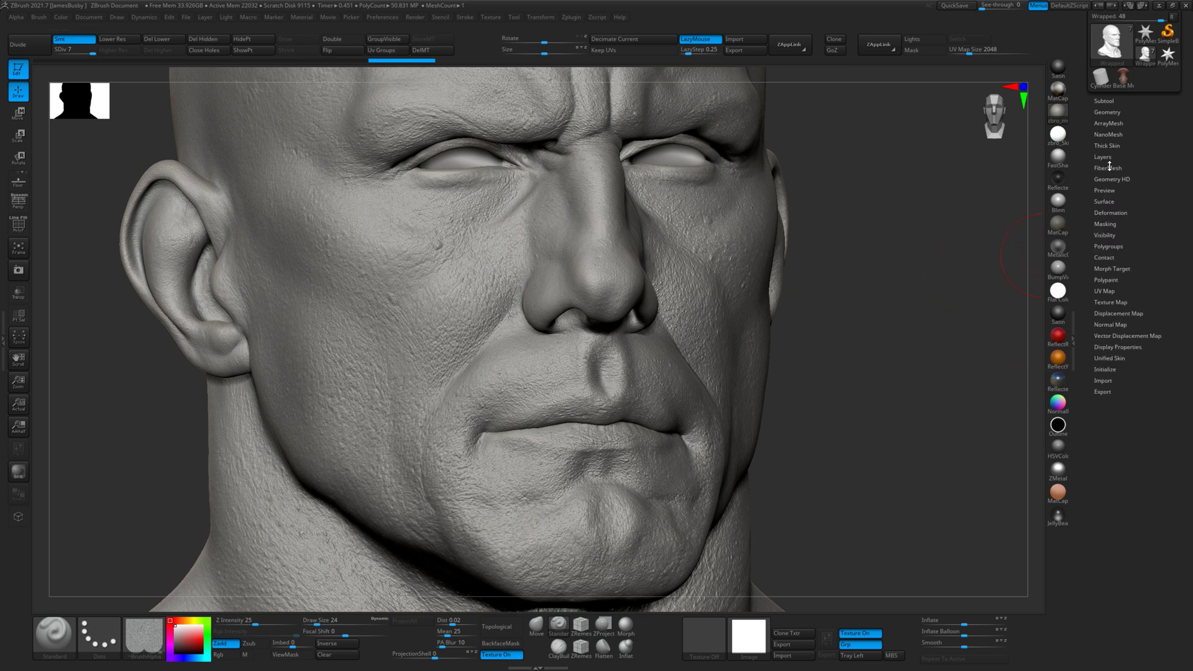
pyautogui.click(1128, 312)
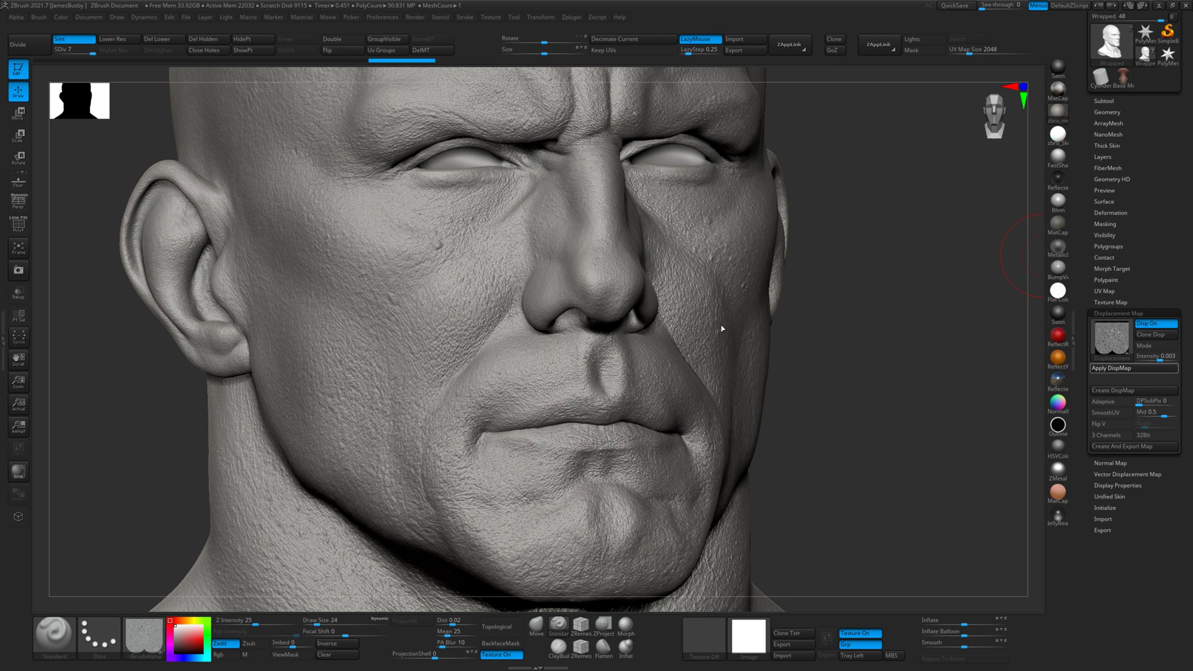
pyautogui.click(1155, 323)
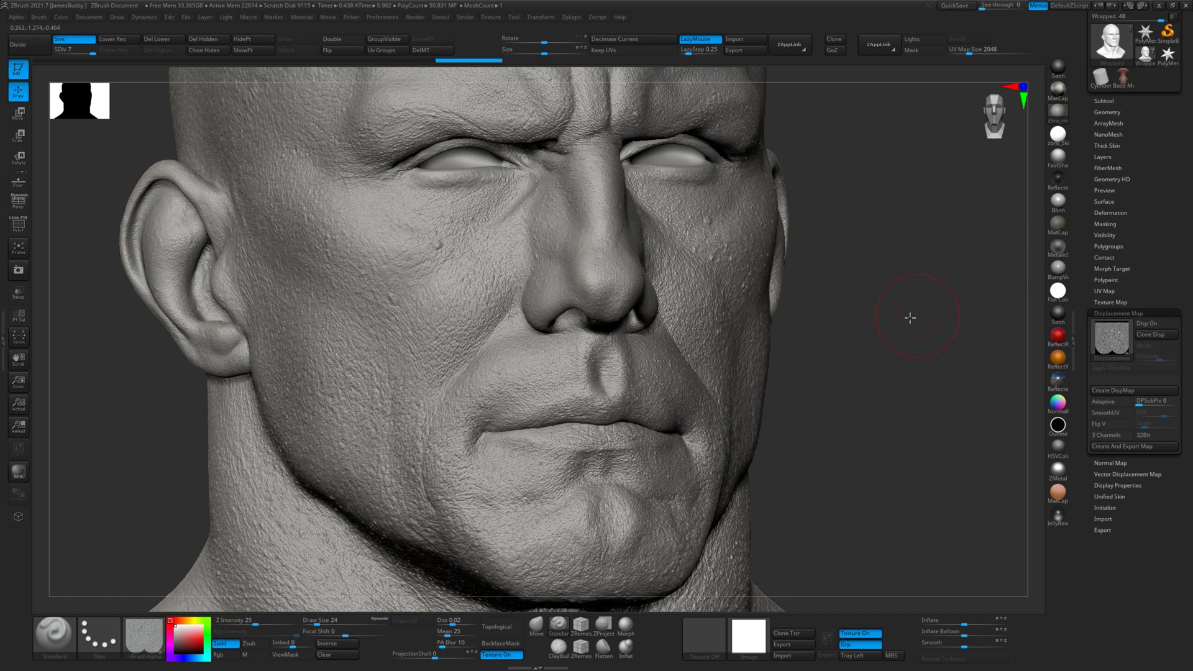
# - Stop recording on the Male 09 layer and set its intensity to 0.7
pyautogui.moveTo(910, 318); pyautogui.dragTo(950, 323)
pyautogui.click(1105, 157)
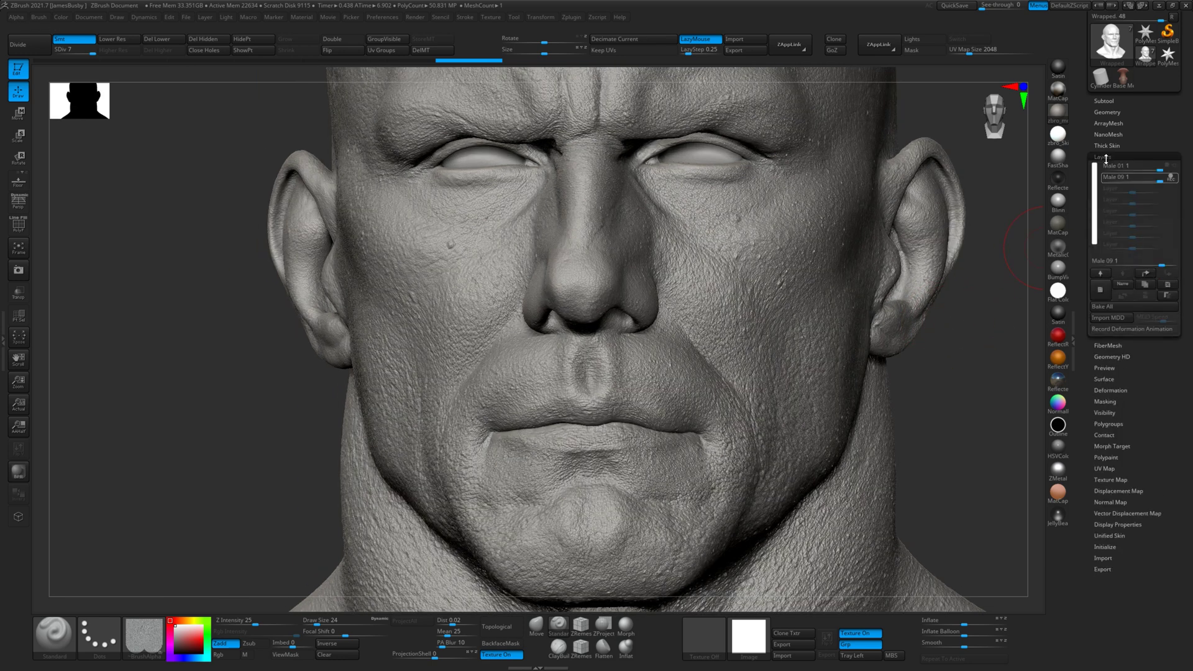
pyautogui.moveTo(1171, 181)
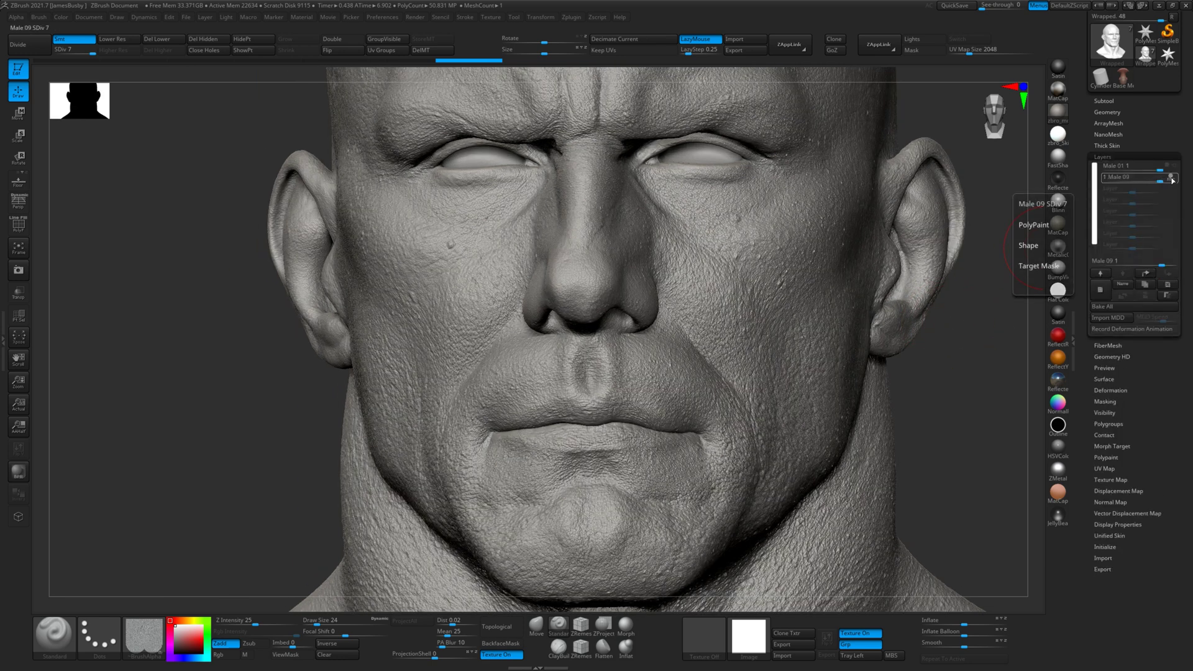
pyautogui.click(1171, 179)
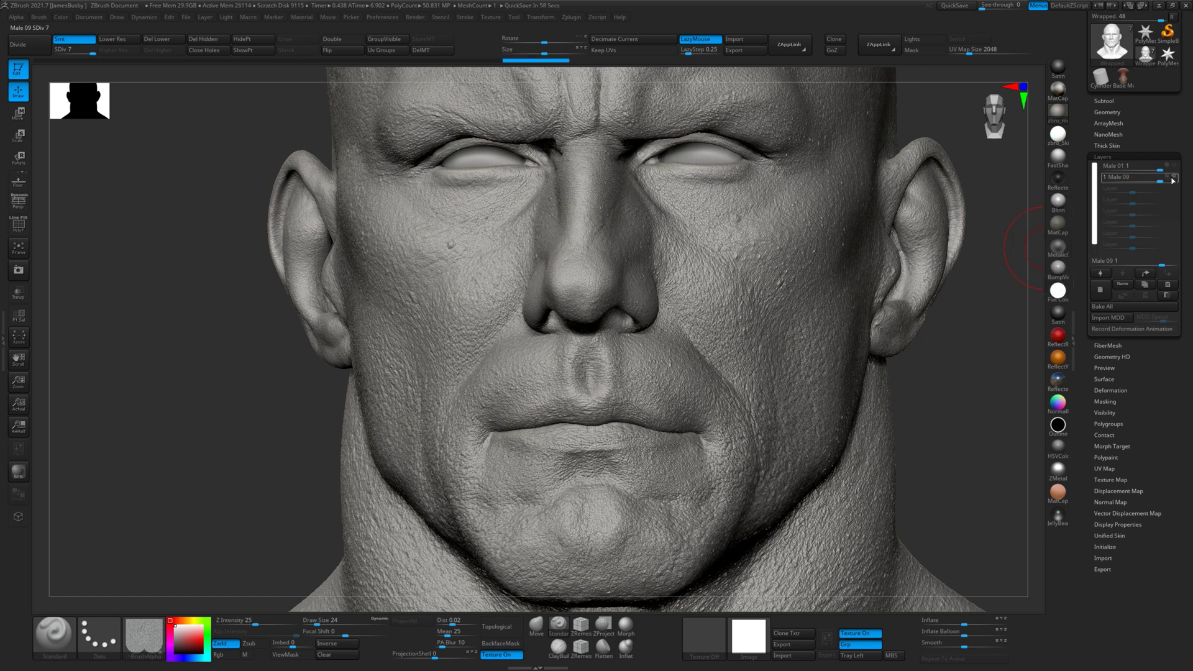
pyautogui.click(1158, 178)
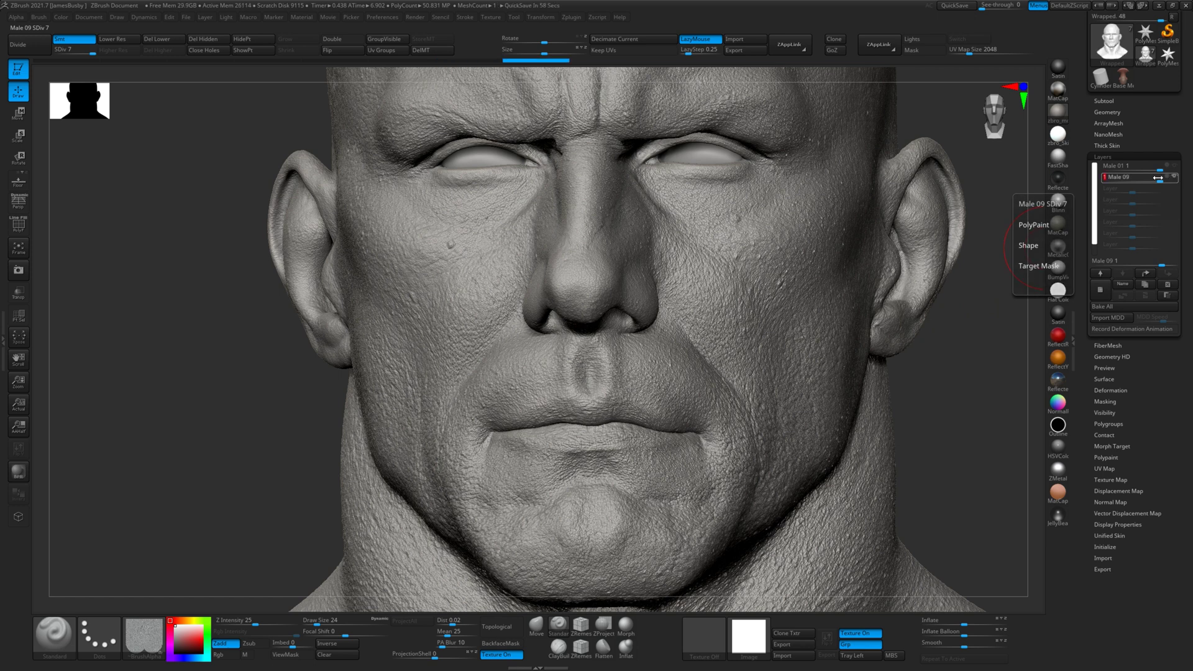
pyautogui.write('0.7')
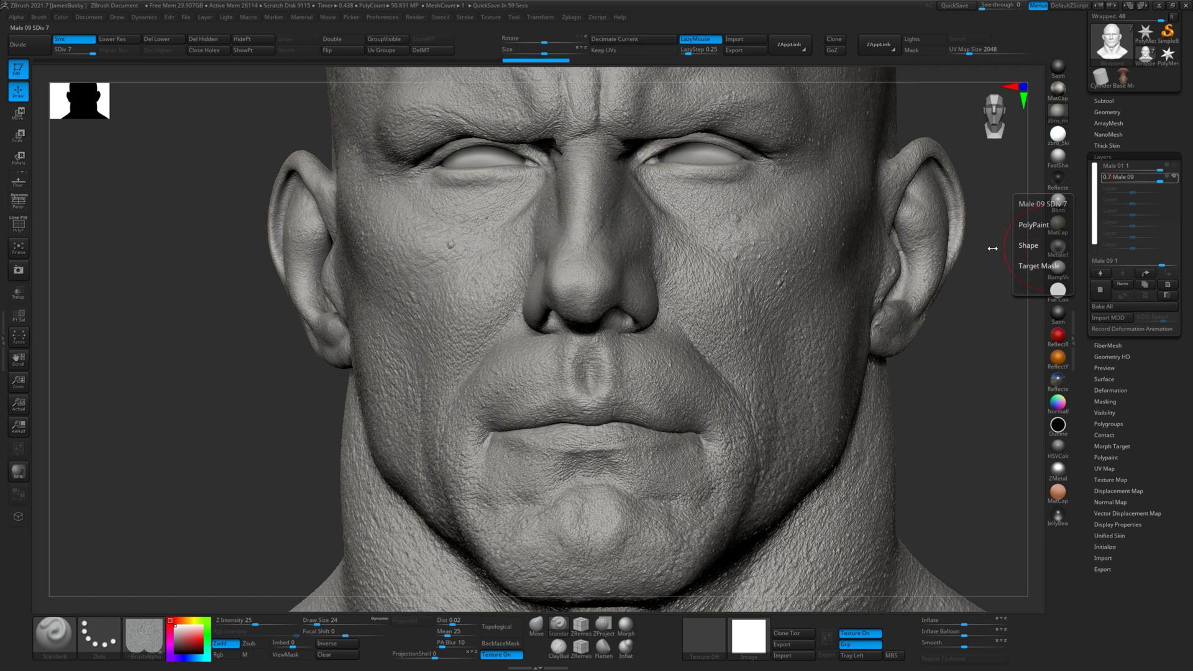
# - Inspect the Male 09 skin detail up close on the side of the face, the temple and the brow
pyautogui.moveTo(975, 373)
pyautogui.mouseDown()
pyautogui.moveTo(994, 371)
pyautogui.moveTo(988, 360)
pyautogui.mouseUp()
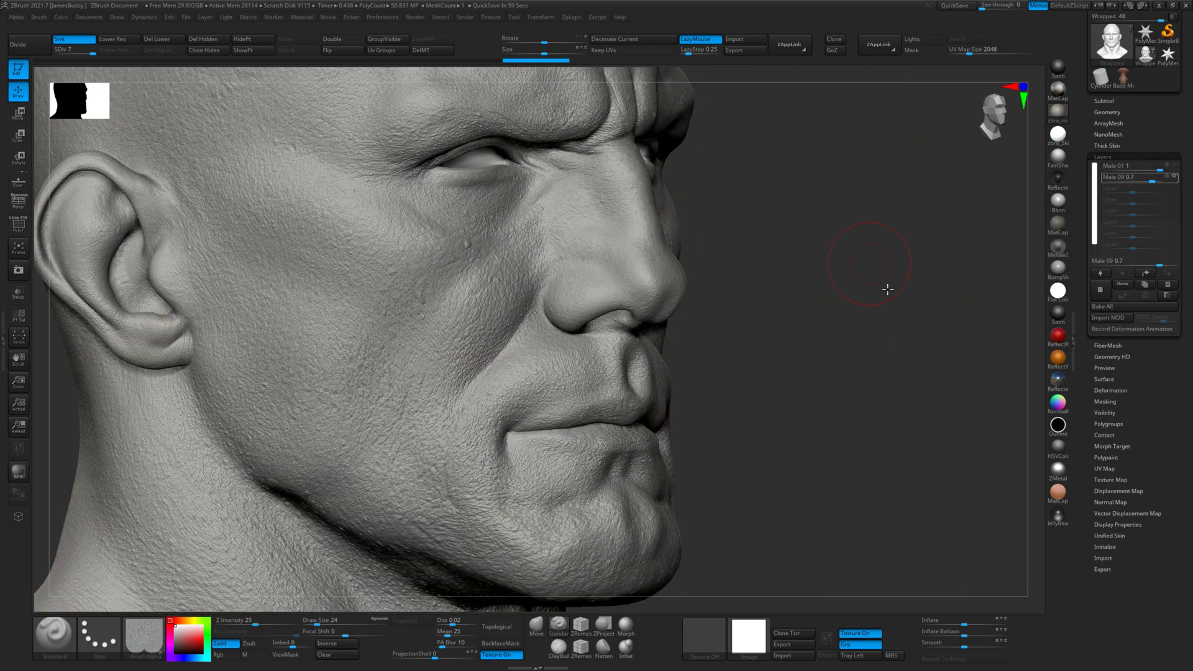
pyautogui.keyDown('alt'); pyautogui.moveTo(887, 288); pyautogui.dragTo(1044, 445); pyautogui.keyUp('alt')
pyautogui.click(525, 318)
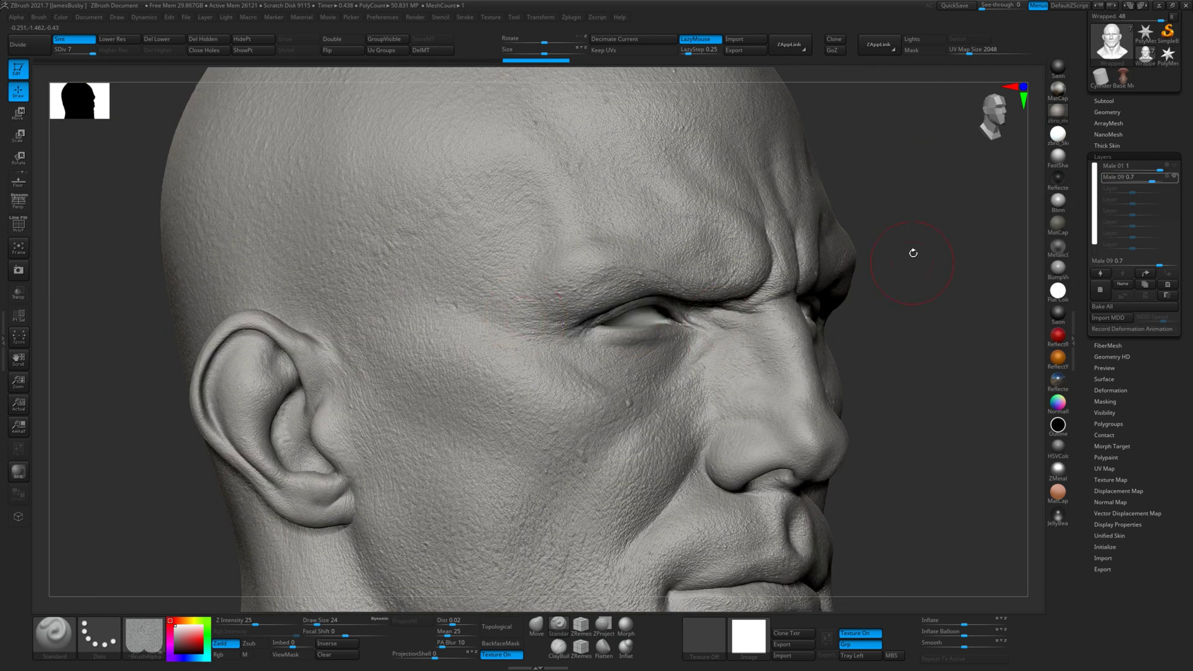
pyautogui.moveTo(919, 283)
pyautogui.keyDown('shift'); pyautogui.mouseDown()
pyautogui.moveTo(903, 282)
pyautogui.moveTo(1033, 263)
pyautogui.moveTo(1087, 371)
pyautogui.mouseUp(); pyautogui.keyUp('shift')
pyautogui.click(582, 266)
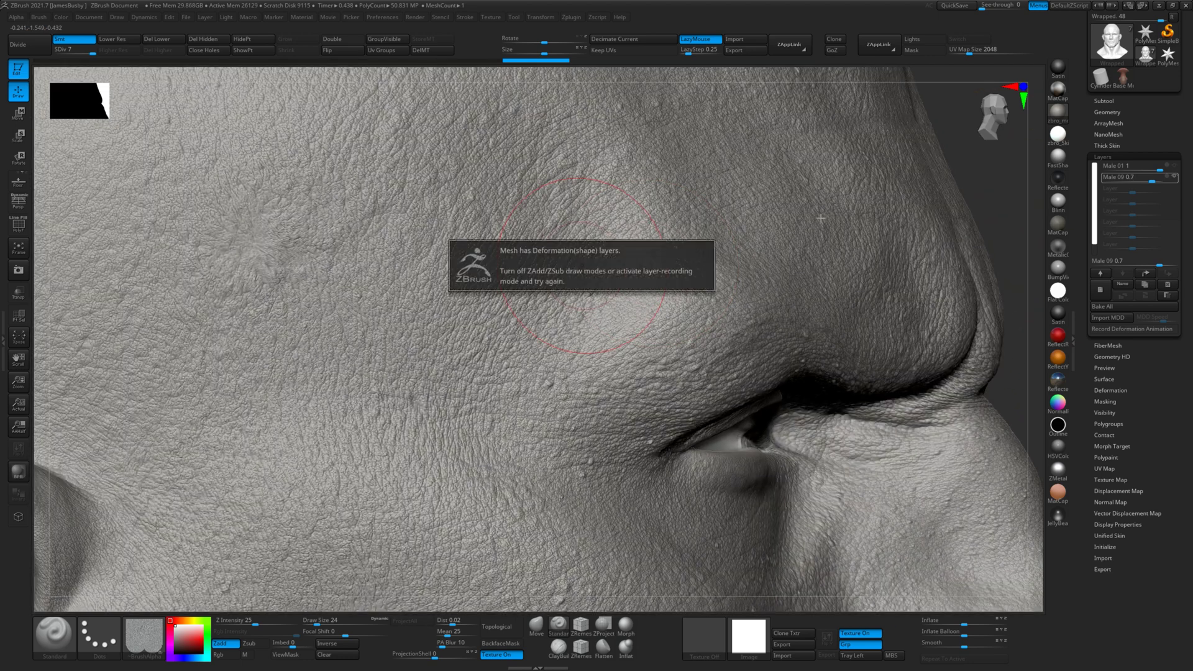
pyautogui.keyDown('alt'); pyautogui.moveTo(986, 166); pyautogui.dragTo(1016, 224); pyautogui.keyUp('alt')
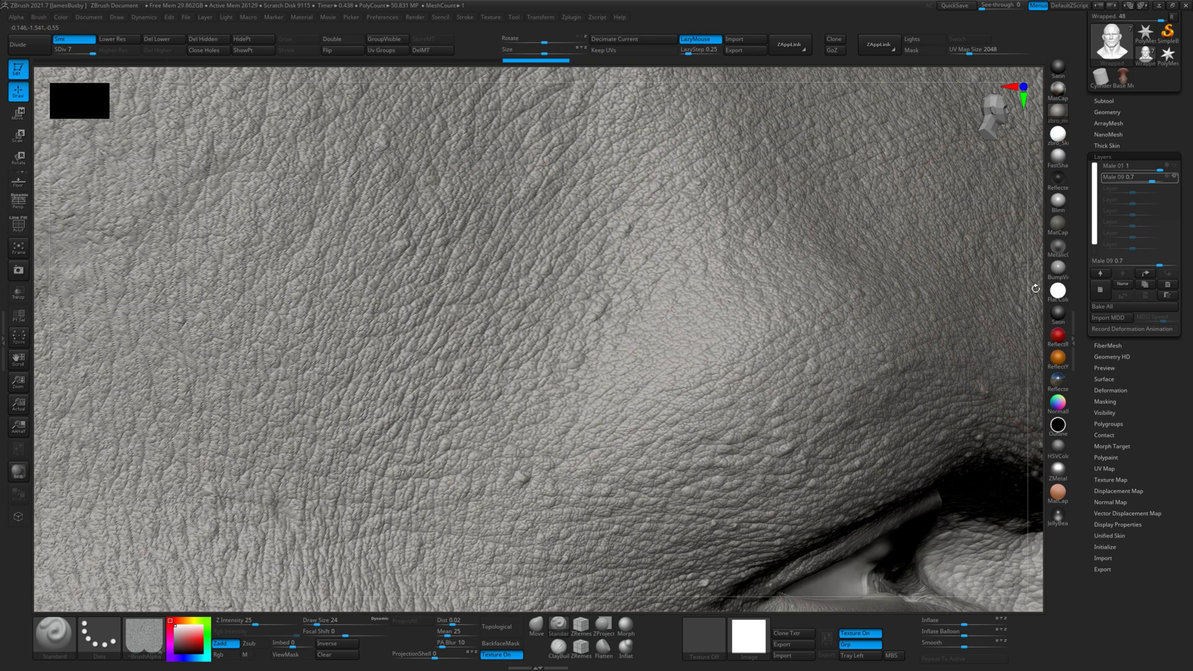
pyautogui.keyDown('alt'); pyautogui.moveTo(1036, 289); pyautogui.dragTo(992, 283); pyautogui.keyUp('alt')
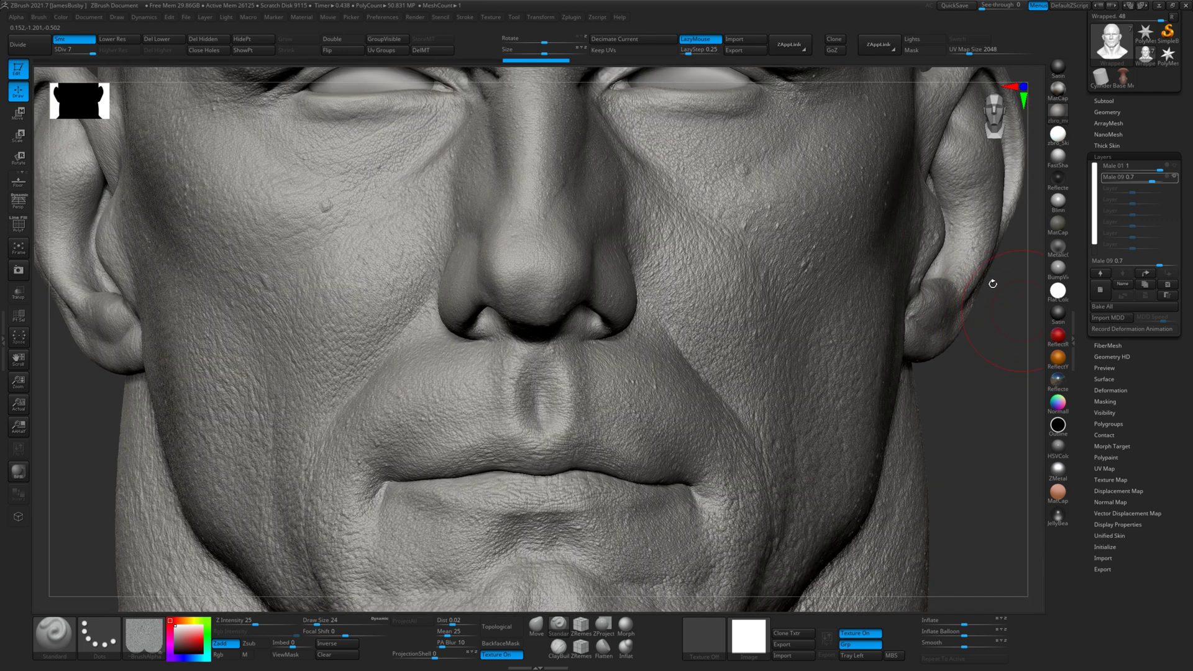
# - Replace the stored morph target with the current Male 09 detail, and switch the visible layer from Male 09 to Male 01
pyautogui.click(430, 50)
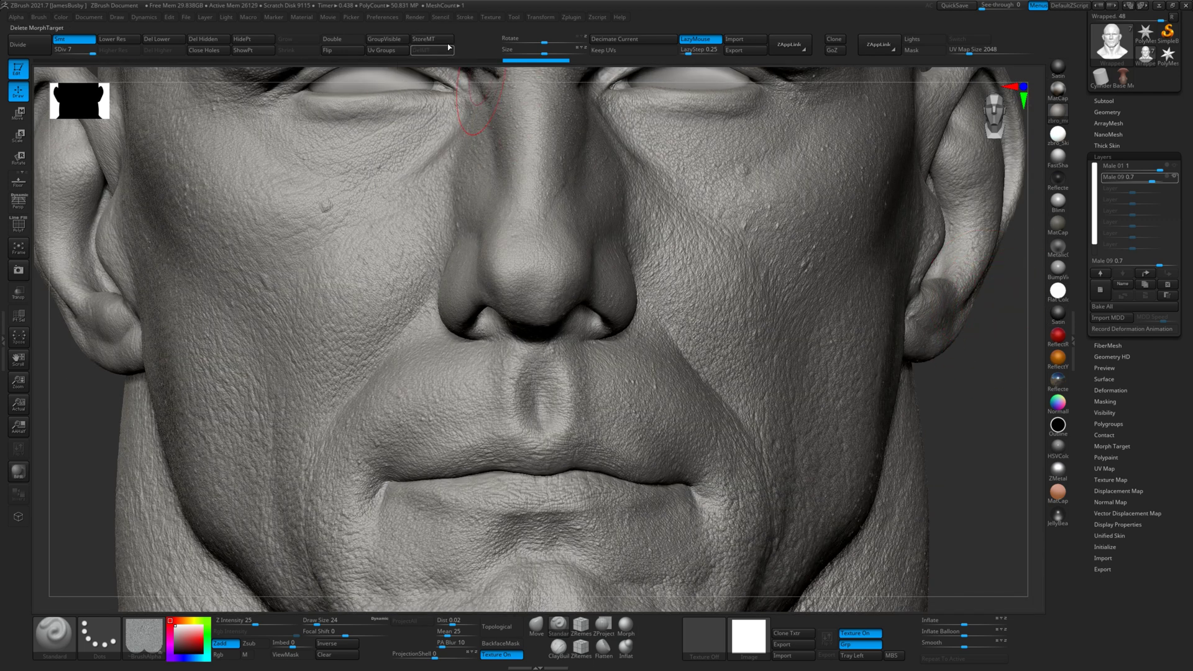
pyautogui.click(433, 40)
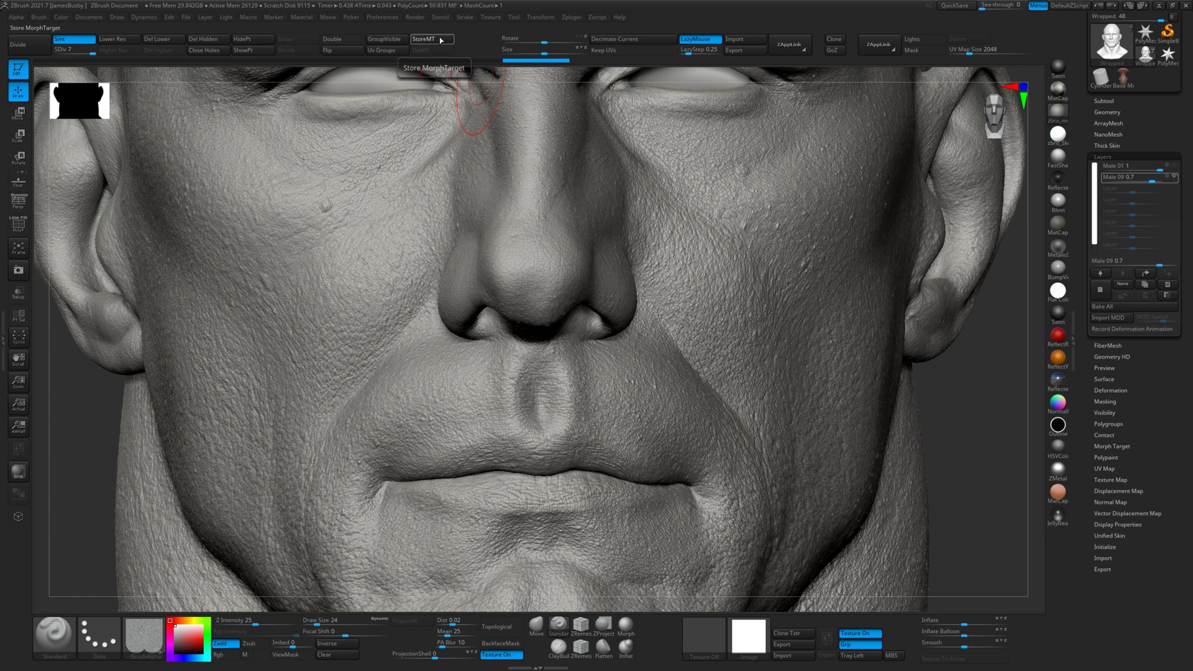
pyautogui.moveTo(1178, 193)
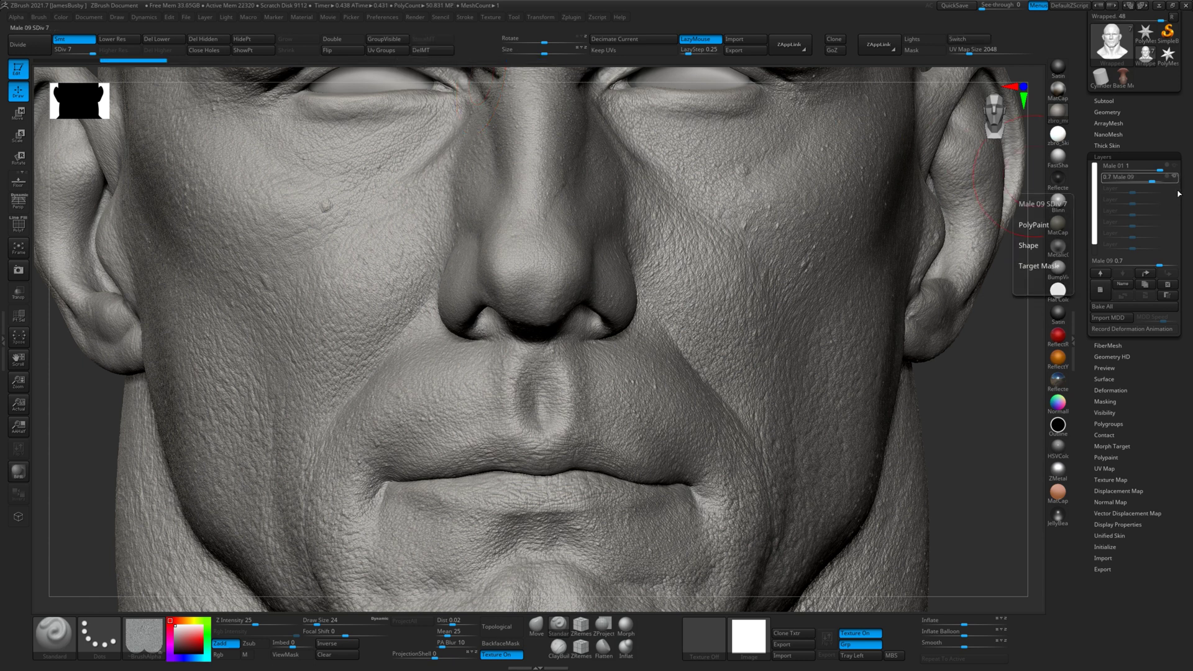
pyautogui.click(1175, 176)
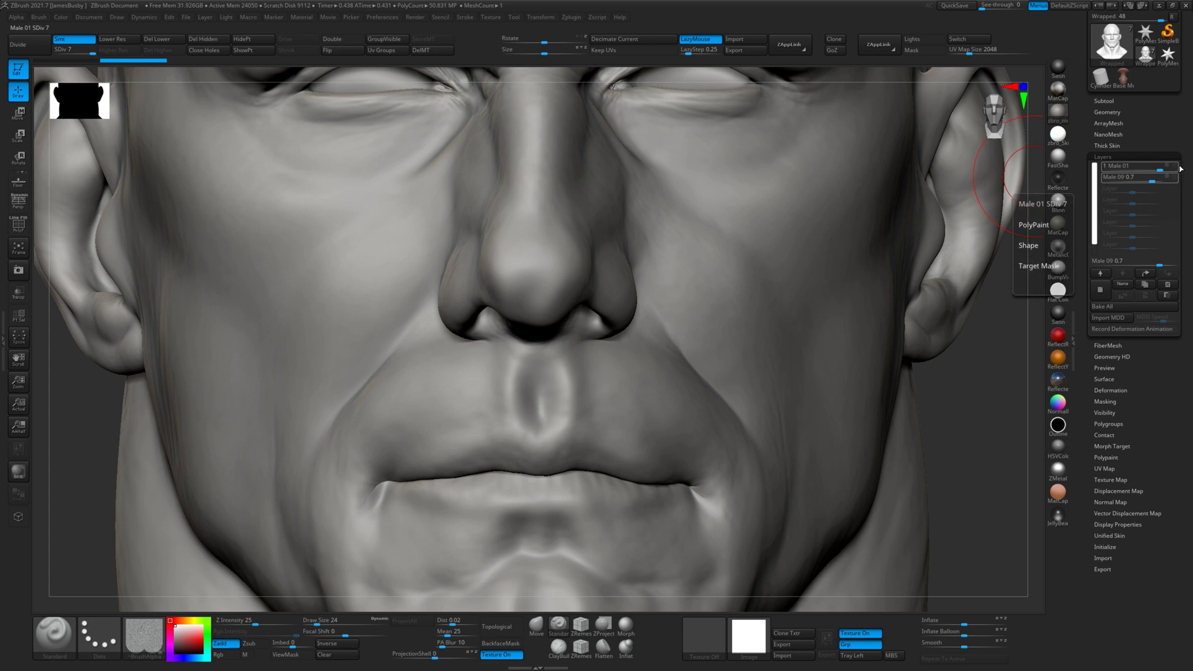
pyautogui.click(1180, 168)
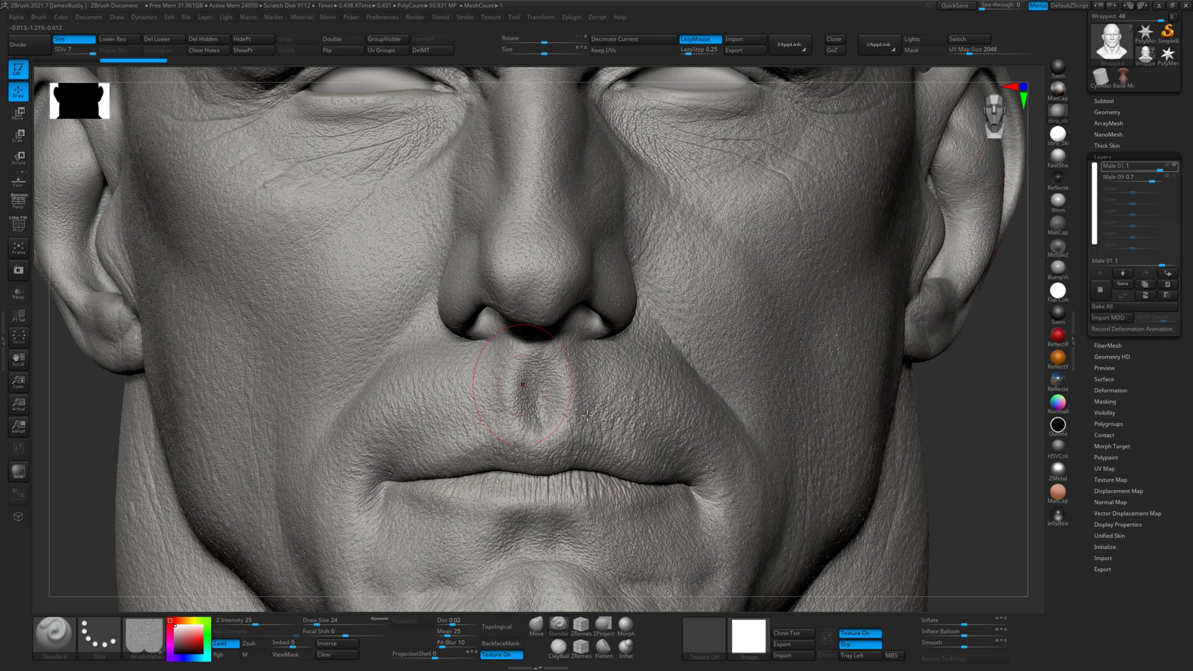
# - Add a new layer to the head and name it Blend Layer
pyautogui.click(1127, 286)
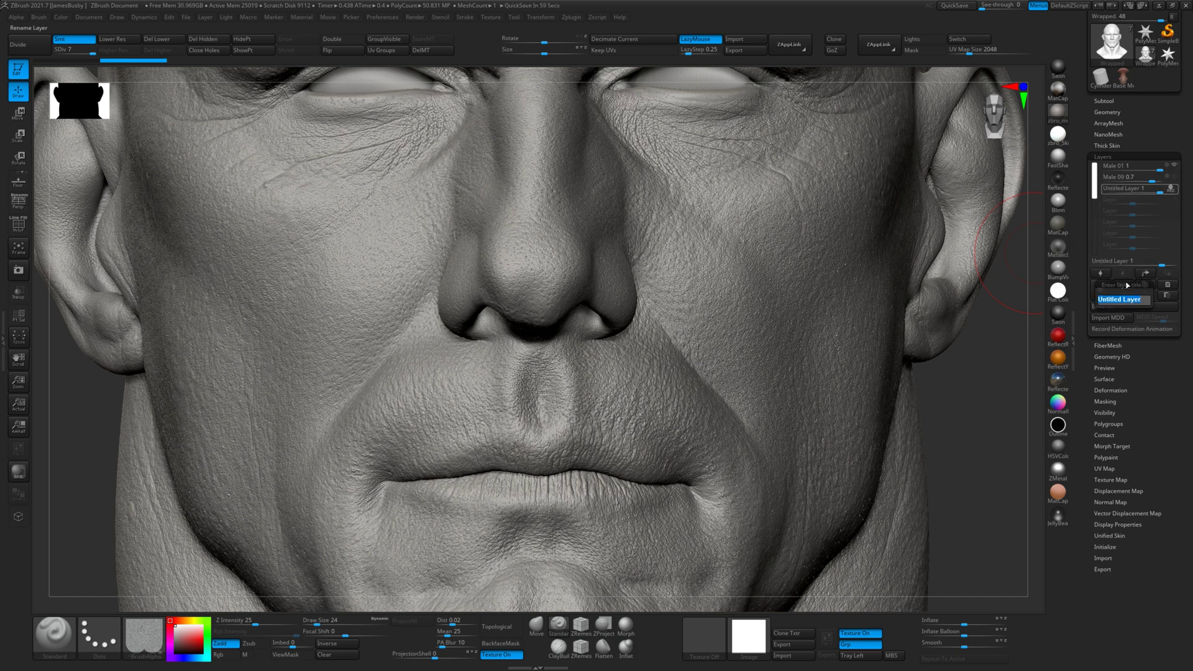
pyautogui.write('Blend La')
pyautogui.press('Return')
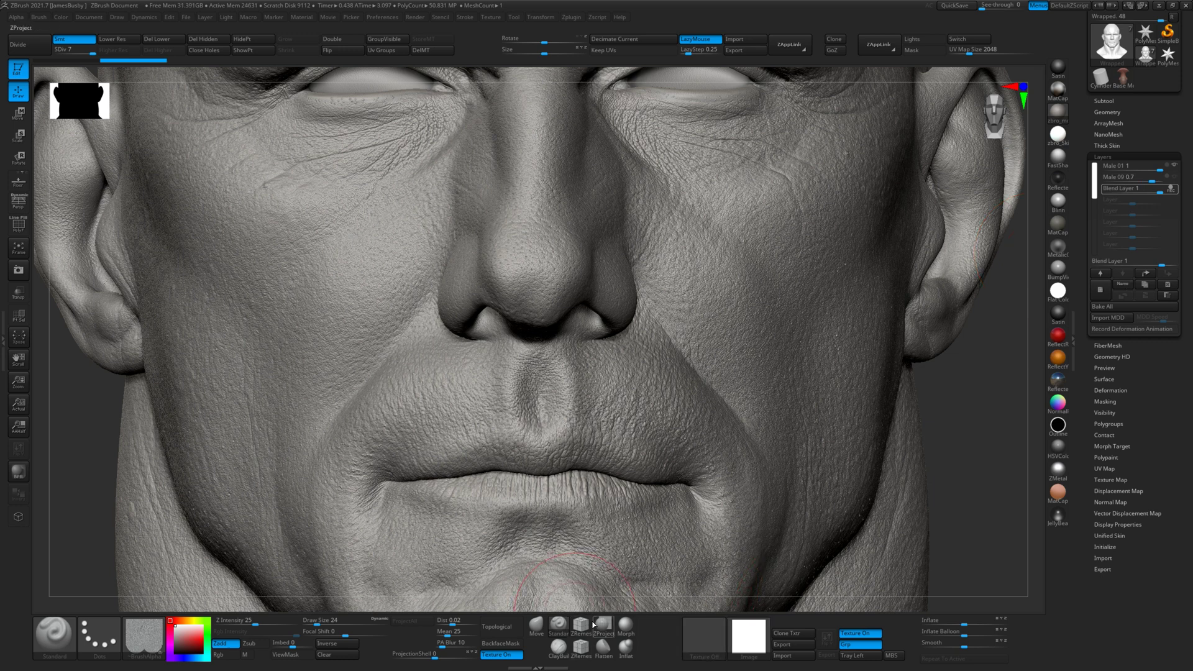
# - Blend the stored detail into the brow and temple using the Morph brush at Z Intensity 3 and draw size 36
pyautogui.click(624, 625)
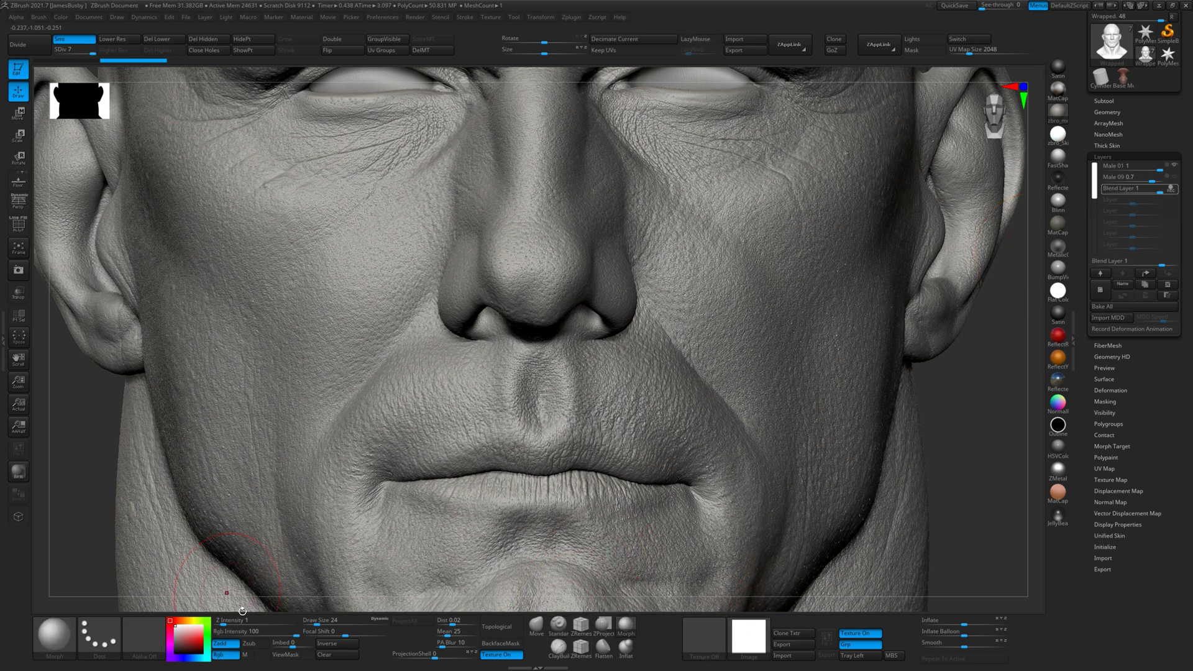
pyautogui.moveTo(243, 622); pyautogui.dragTo(229, 622)
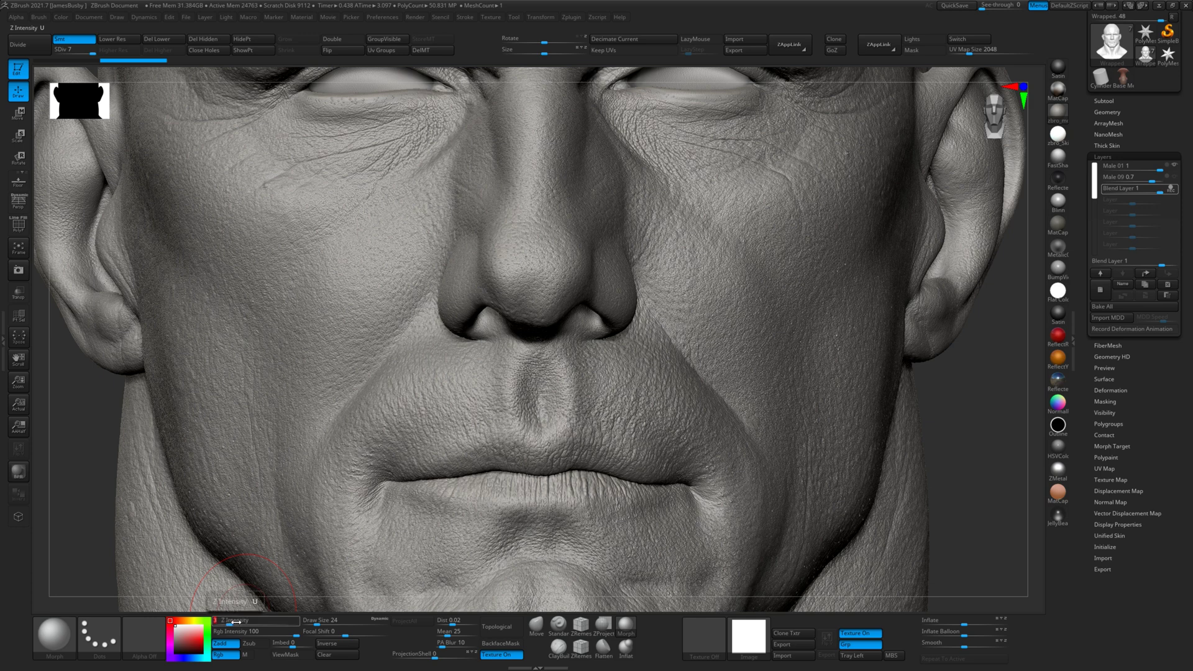
pyautogui.moveTo(977, 386); pyautogui.dragTo(899, 292)
pyautogui.keyDown('alt'); pyautogui.moveTo(781, 140); pyautogui.dragTo(986, 301); pyautogui.keyUp('alt')
pyautogui.keyDown('alt'); pyautogui.moveTo(948, 266); pyautogui.dragTo(1009, 312); pyautogui.keyUp('alt')
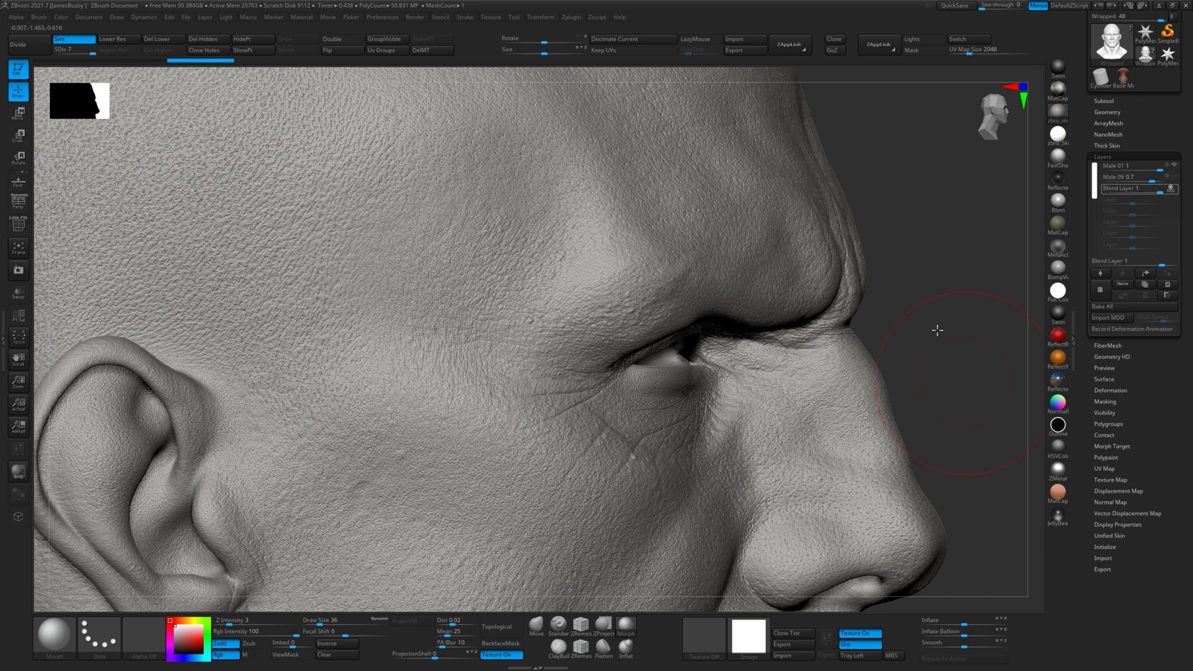
pyautogui.keyDown('alt'); pyautogui.moveTo(937, 330); pyautogui.dragTo(839, 280); pyautogui.keyUp('alt')
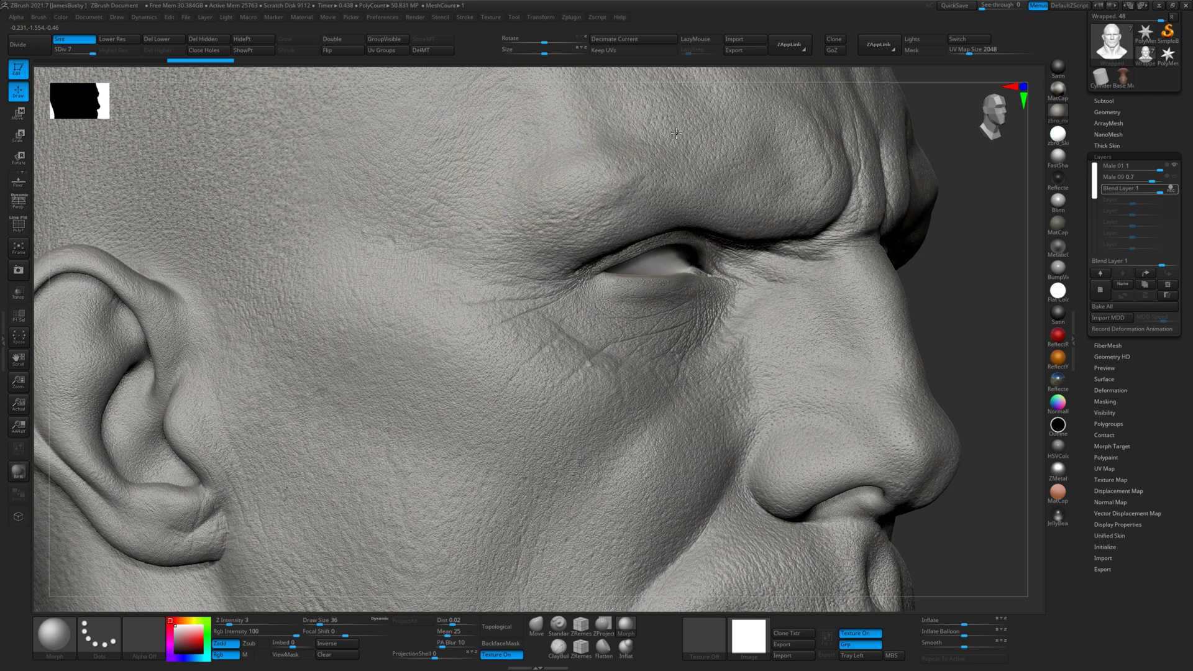
# - Paint the stored detail over the nose, cheek and under-eye wrinkles with the Morph brush
pyautogui.keyDown('alt'); pyautogui.moveTo(983, 298); pyautogui.dragTo(888, 239); pyautogui.keyUp('alt')
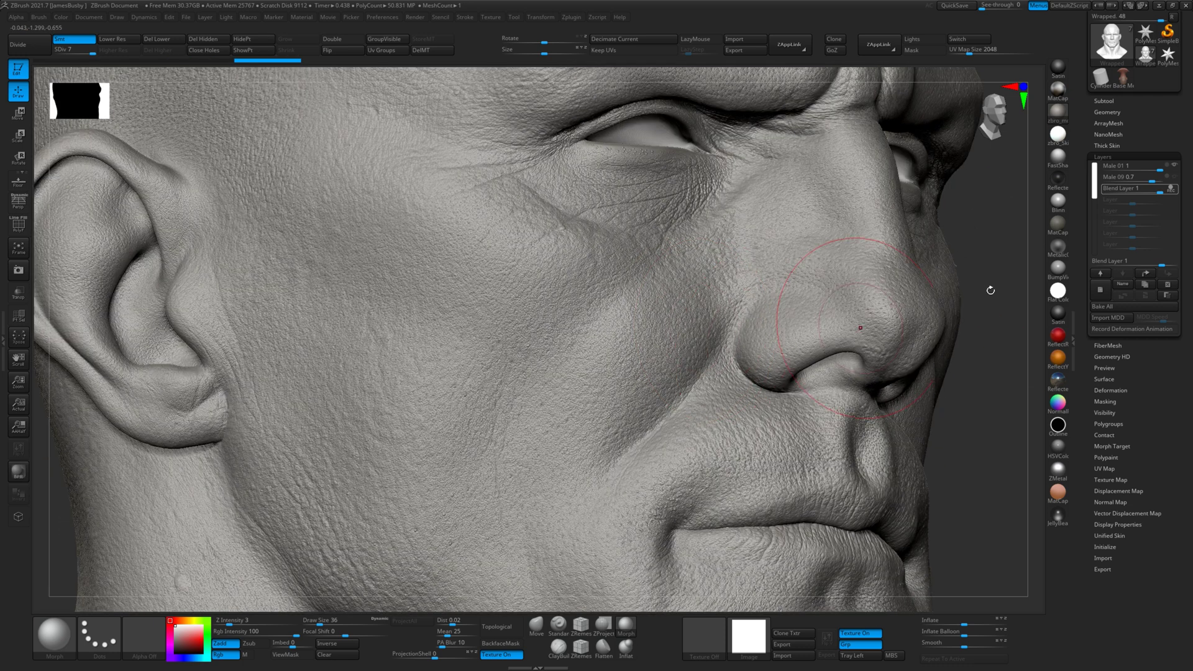
pyautogui.moveTo(990, 291); pyautogui.dragTo(711, 380)
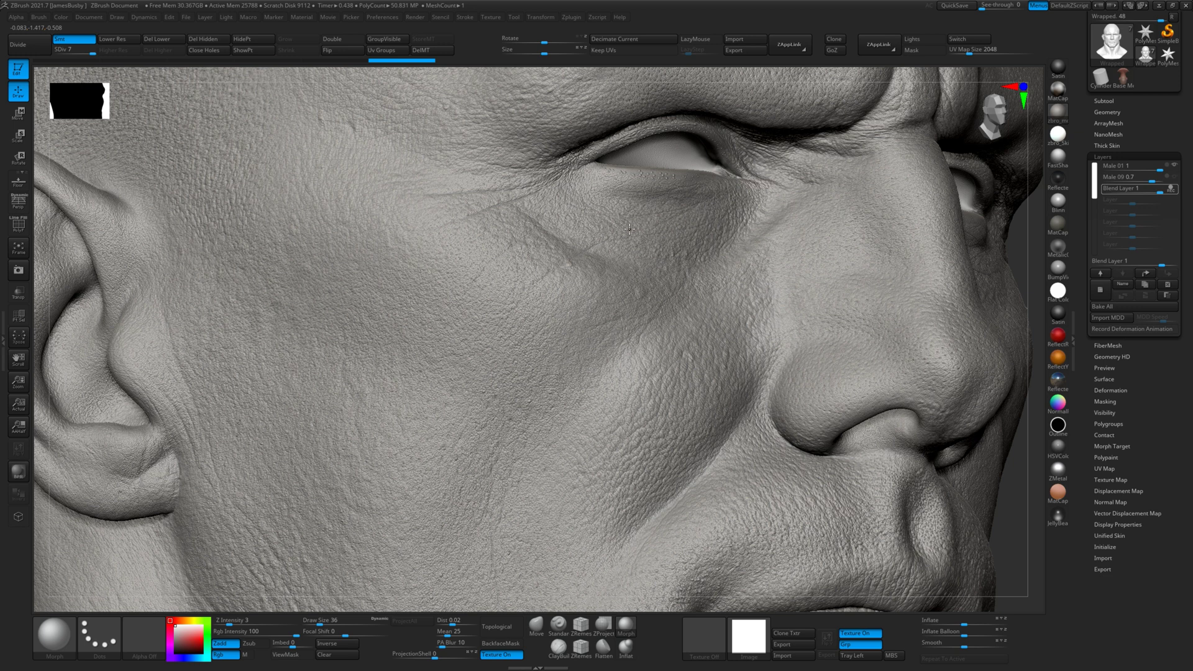
pyautogui.moveTo(1028, 259); pyautogui.dragTo(752, 256)
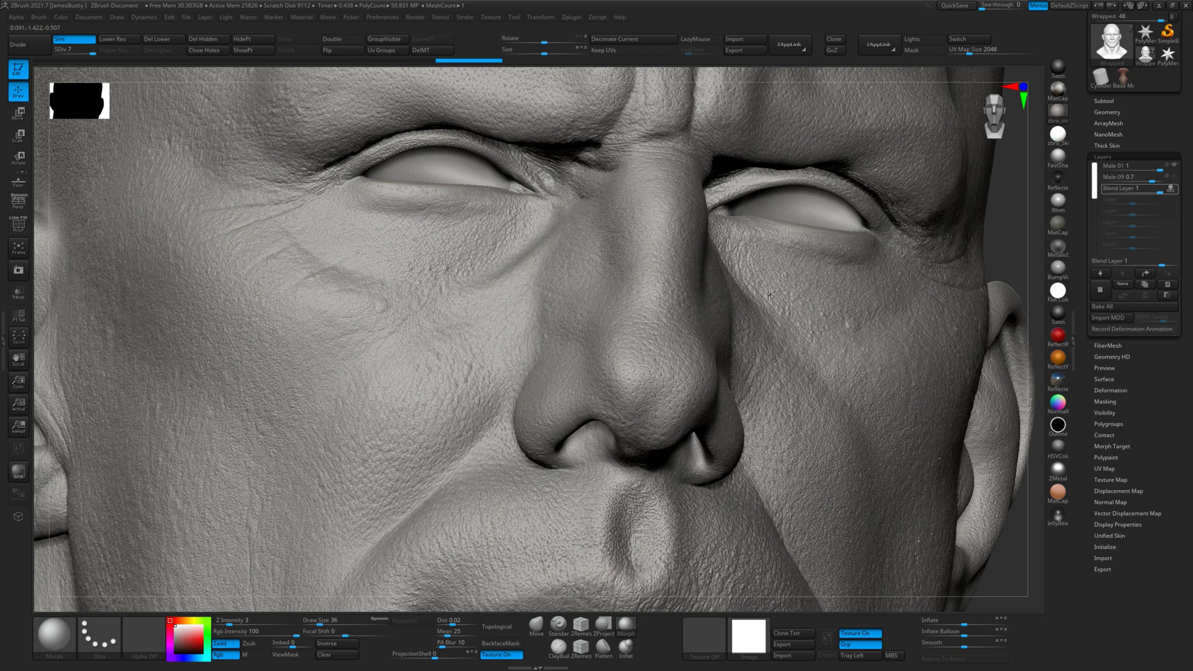
# - Blend the stored detail around the lips, mouth corners and chin with the Morph brush at draw size 20
pyautogui.keyDown('alt'); pyautogui.moveTo(1007, 576); pyautogui.dragTo(975, 350); pyautogui.keyUp('alt')
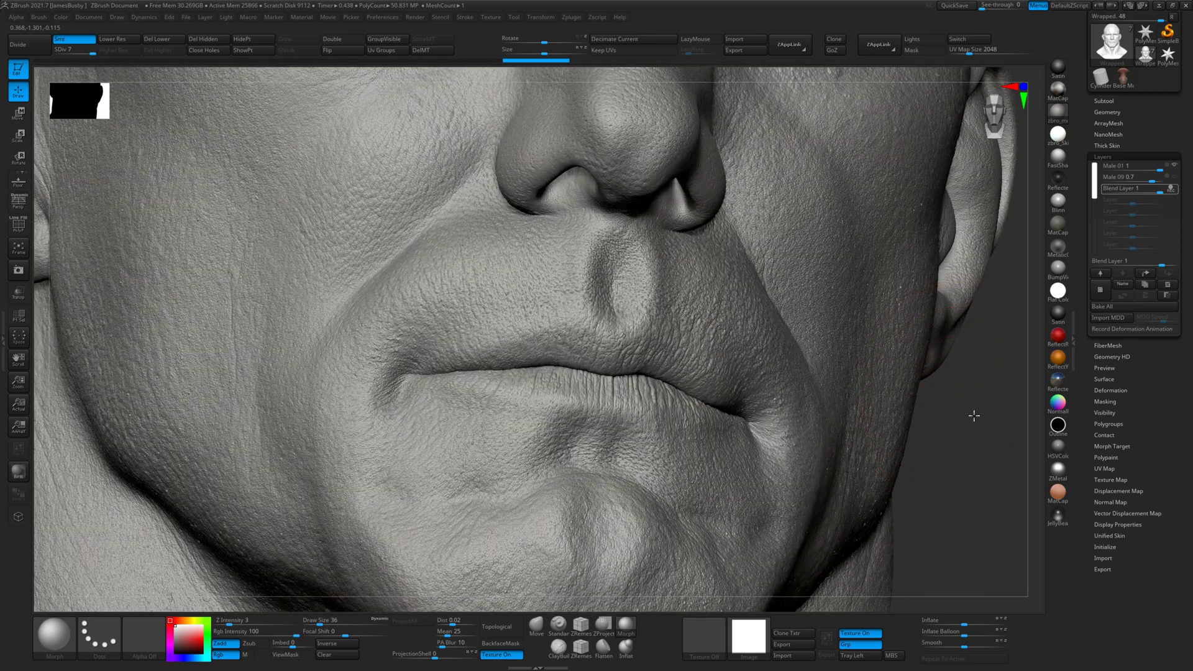
pyautogui.moveTo(978, 416); pyautogui.dragTo(1022, 416)
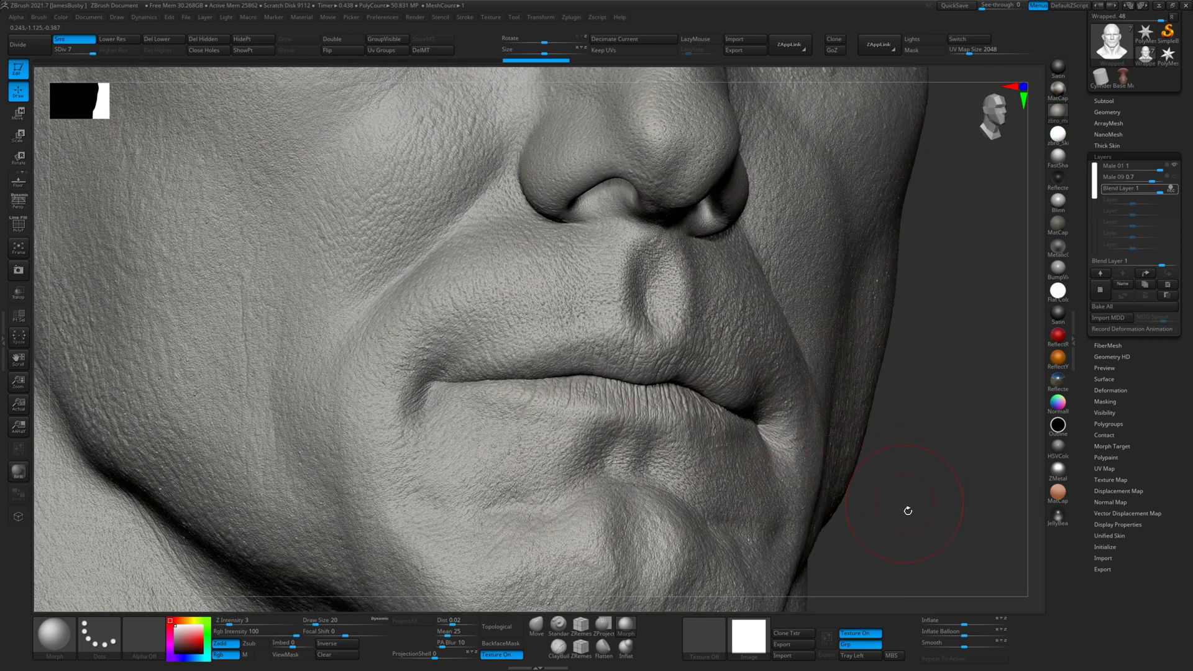
pyautogui.keyDown('alt'); pyautogui.moveTo(905, 505); pyautogui.dragTo(913, 427); pyautogui.keyUp('alt')
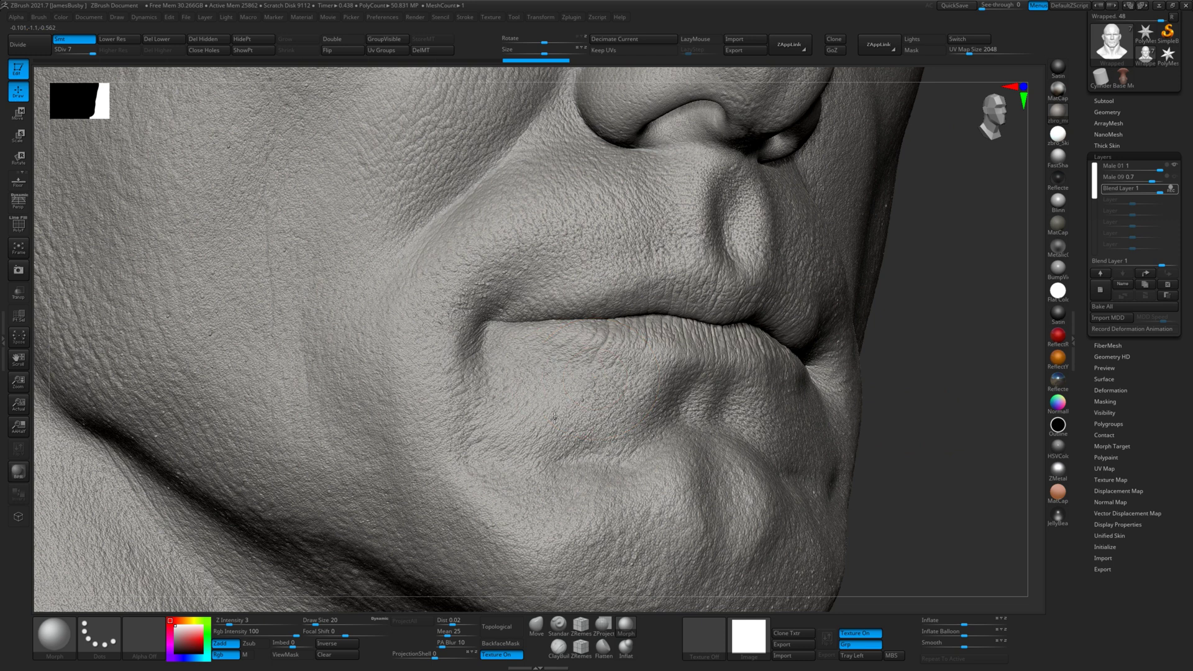
pyautogui.moveTo(599, 416)
pyautogui.mouseDown()
pyautogui.moveTo(630, 412)
pyautogui.moveTo(520, 453)
pyautogui.mouseUp()
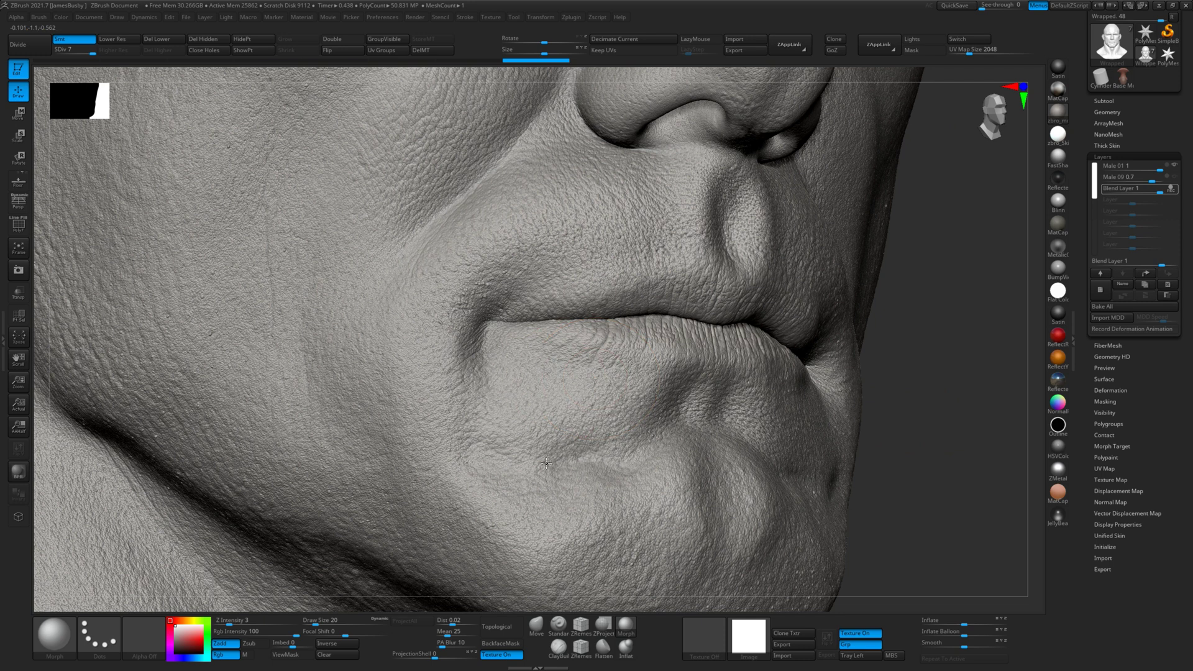
pyautogui.moveTo(829, 390); pyautogui.dragTo(718, 416, button='right')
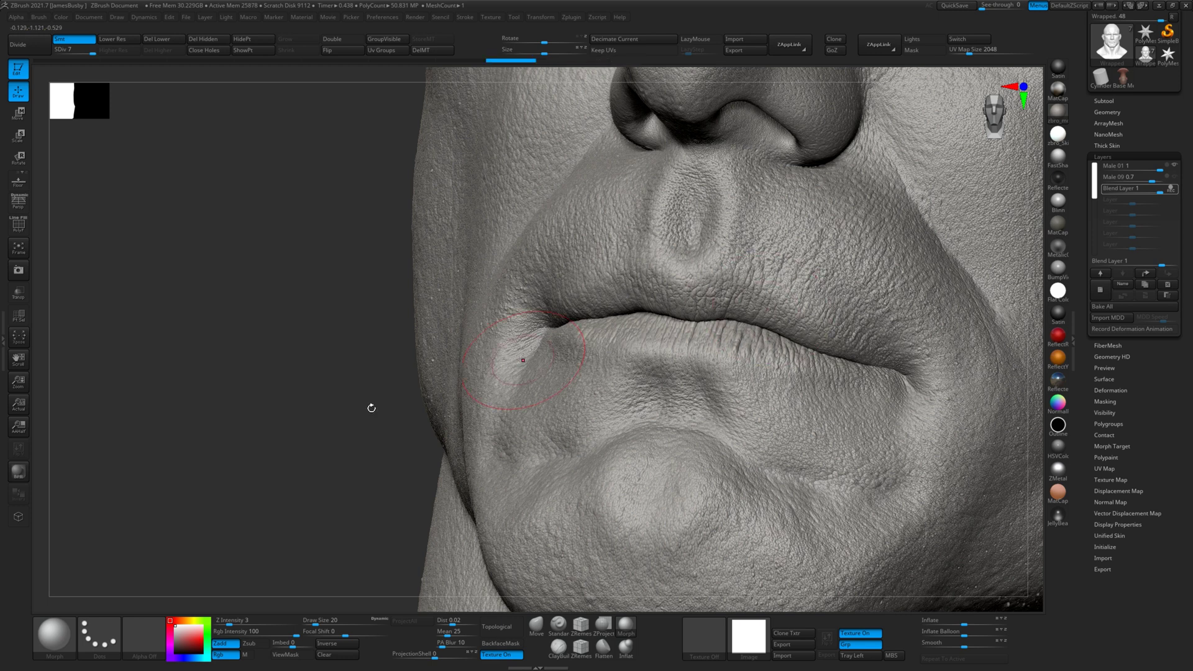
pyautogui.moveTo(367, 408); pyautogui.dragTo(597, 348, button='right')
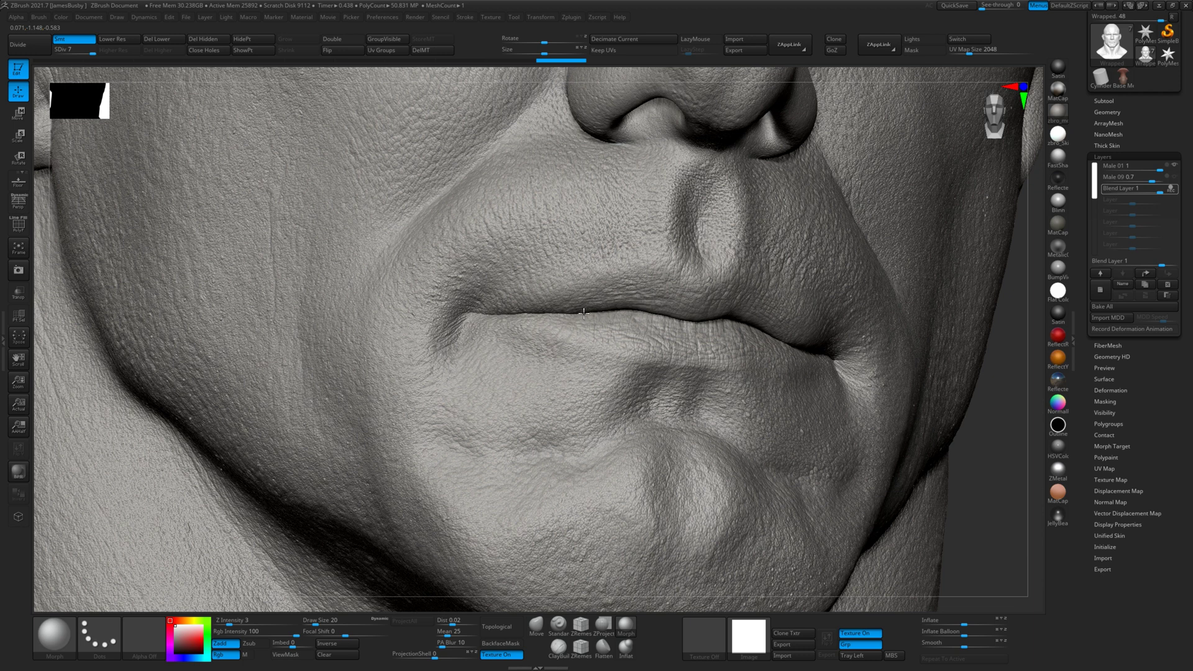
# - Blend the stored detail across the cheeks and jaw with the Morph brush at draw size 32
pyautogui.moveTo(809, 340); pyautogui.dragTo(824, 283, button='right')
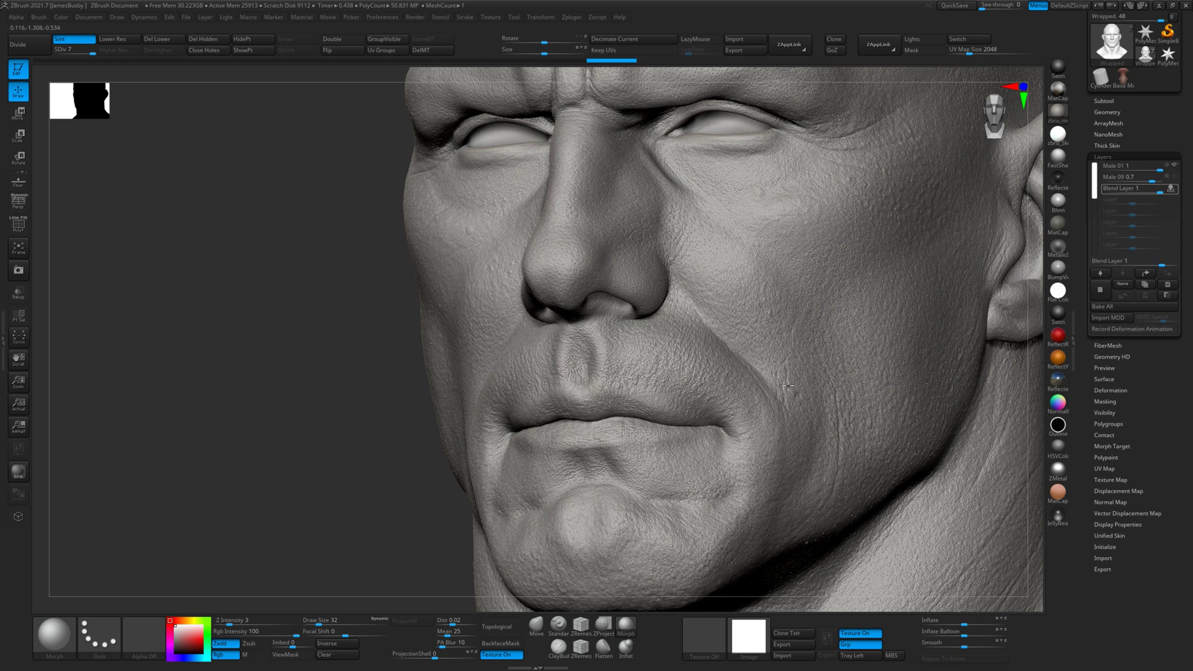
pyautogui.moveTo(381, 378); pyautogui.dragTo(801, 283, button='right')
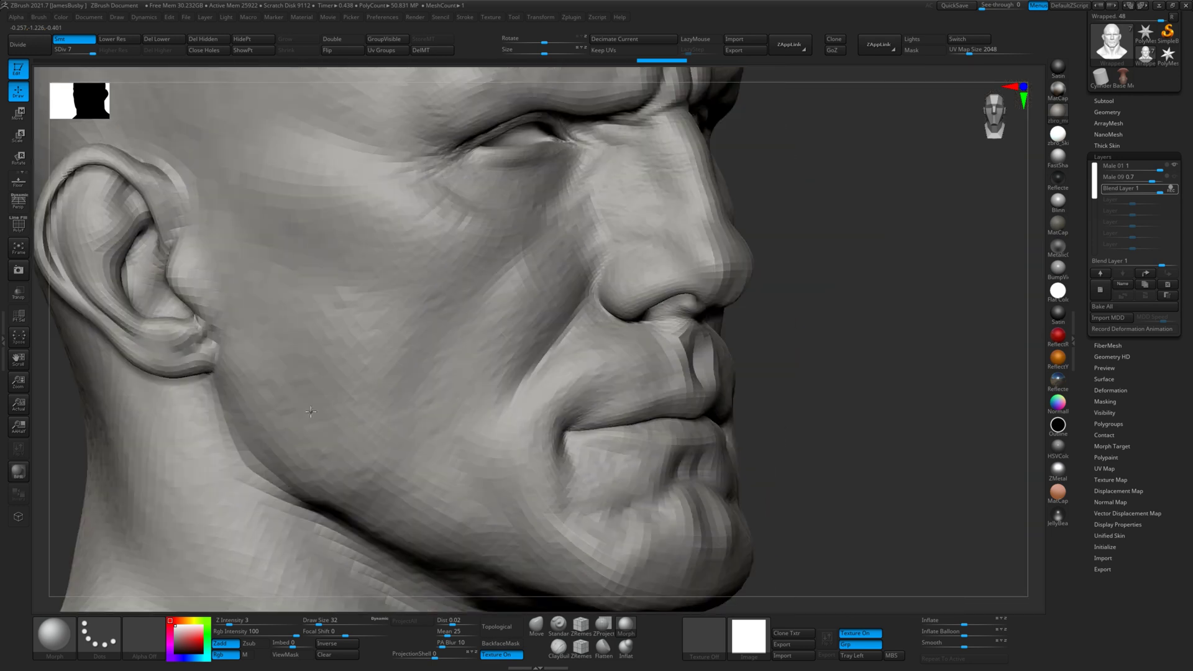
pyautogui.keyDown('alt'); pyautogui.moveTo(784, 180); pyautogui.dragTo(916, 336, button='right'); pyautogui.keyUp('alt')
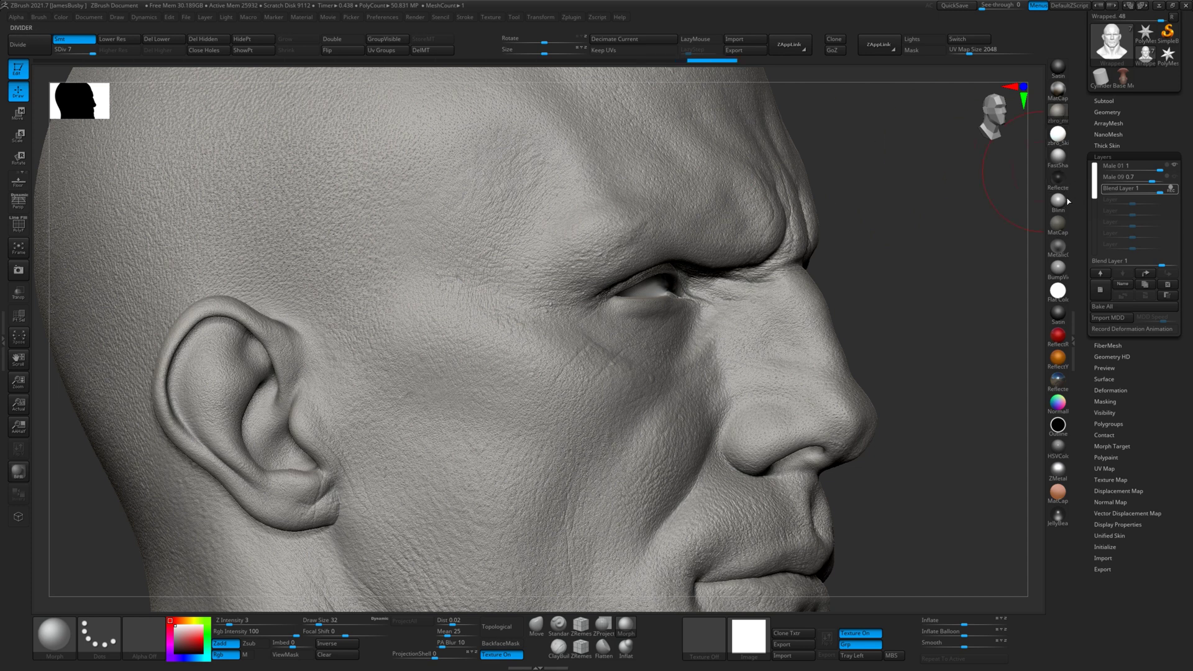
# - Change the head's material to Satin from the Standard Materials
pyautogui.moveTo(1060, 190)
pyautogui.click(1058, 228)
pyautogui.click(1058, 227)
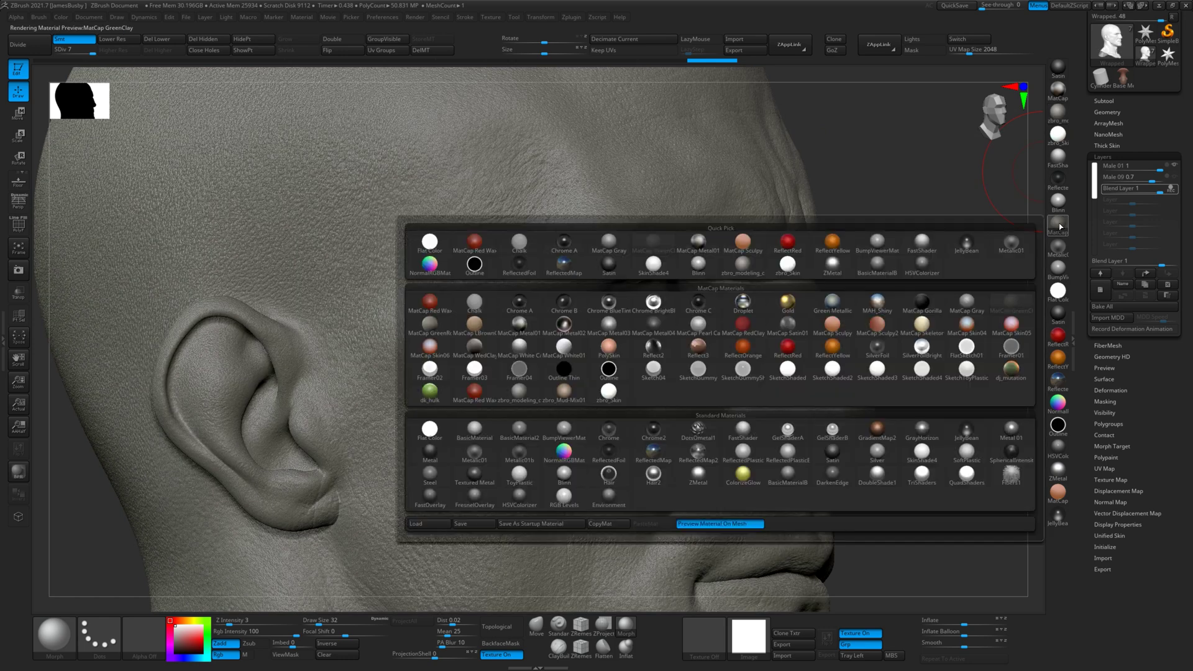
pyautogui.click(833, 453)
# - Blend the stored detail over the temple, outer eye area and brow with the Morph brush
pyautogui.moveTo(904, 281); pyautogui.dragTo(984, 226)
pyautogui.moveTo(993, 225); pyautogui.dragTo(770, 276, button='right')
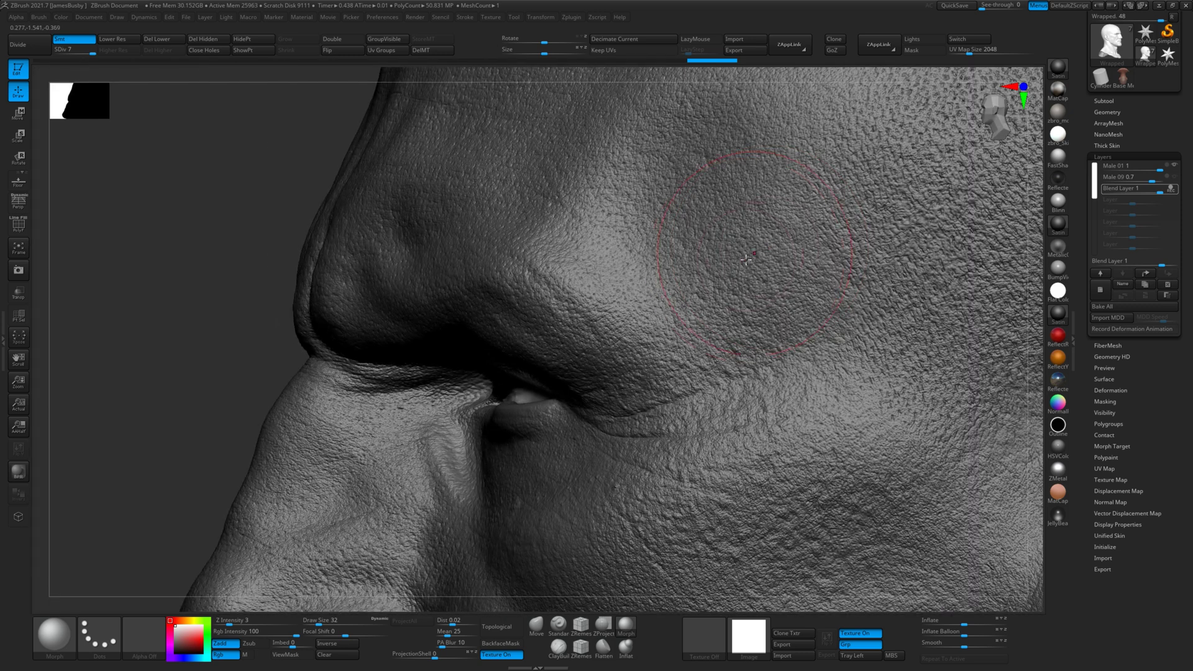
pyautogui.moveTo(732, 289)
pyautogui.mouseDown()
pyautogui.moveTo(780, 445)
pyautogui.moveTo(750, 478)
pyautogui.mouseUp()
pyautogui.moveTo(674, 286); pyautogui.dragTo(686, 202)
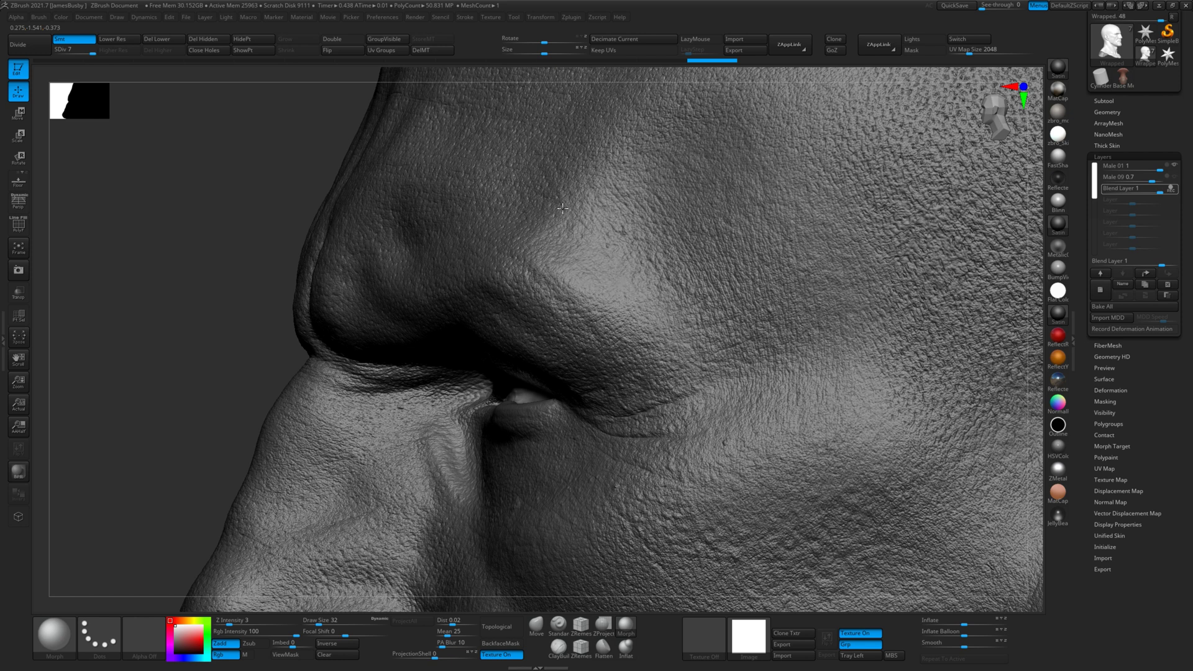
pyautogui.moveTo(194, 263); pyautogui.dragTo(796, 214)
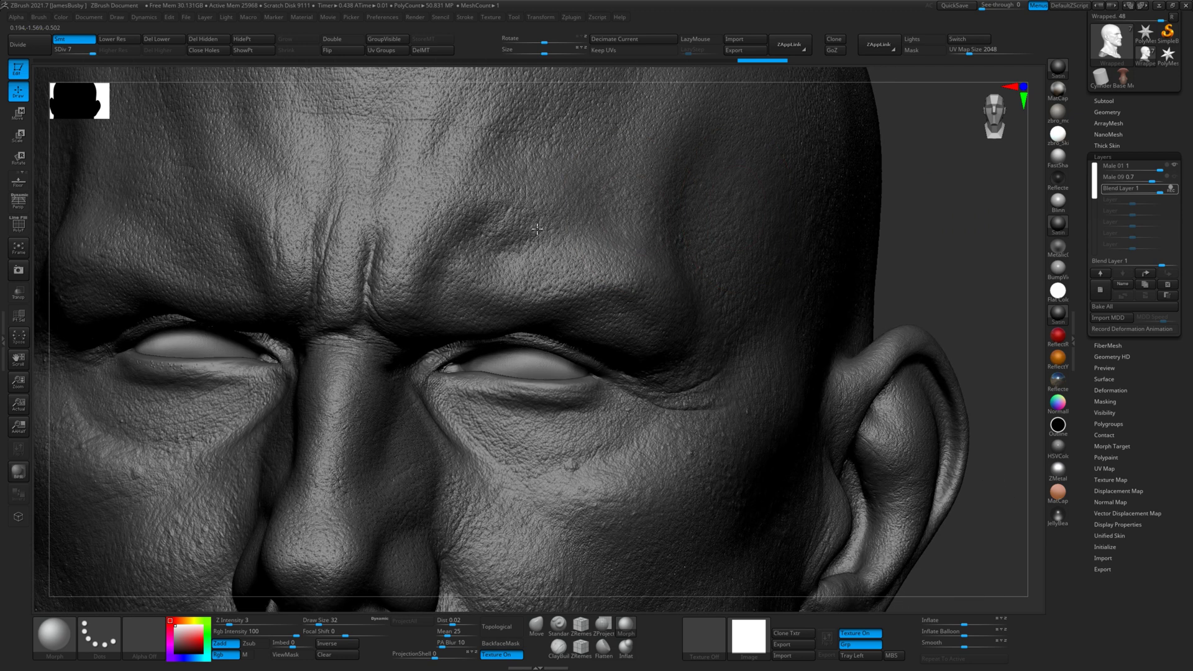
pyautogui.moveTo(537, 229); pyautogui.dragTo(525, 263)
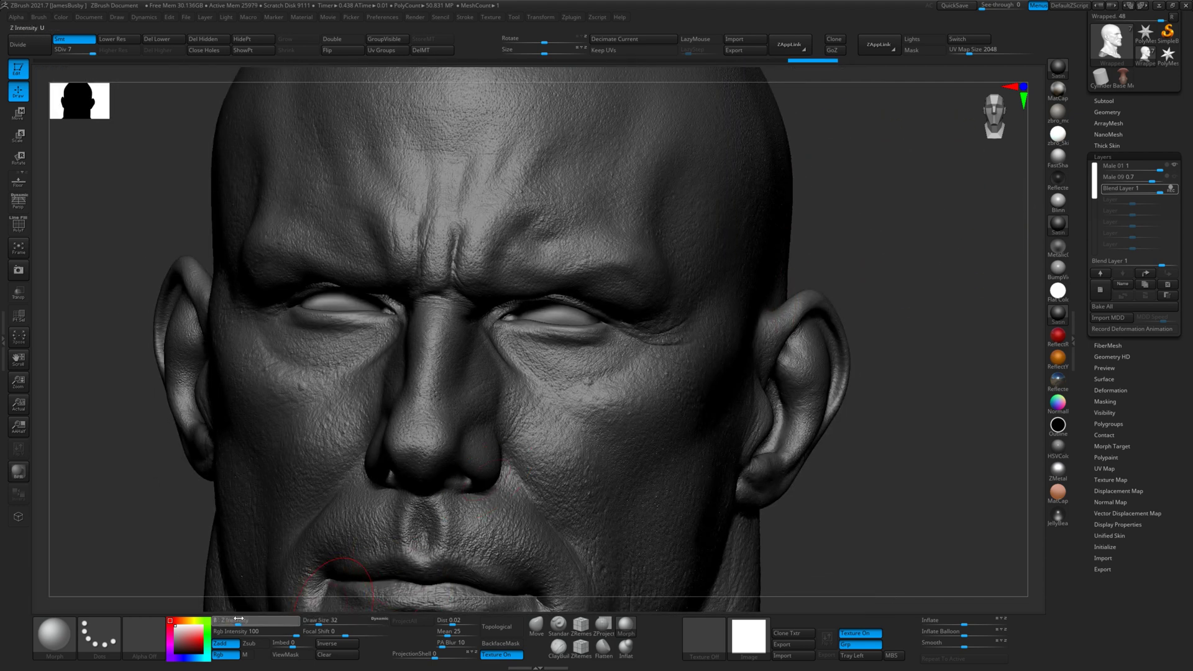
# - Blend the forehead detail with the Morph brush at Z Intensity 9 and draw size 52
pyautogui.moveTo(888, 256)
pyautogui.mouseDown()
pyautogui.moveTo(936, 307)
pyautogui.moveTo(972, 308)
pyautogui.mouseUp()
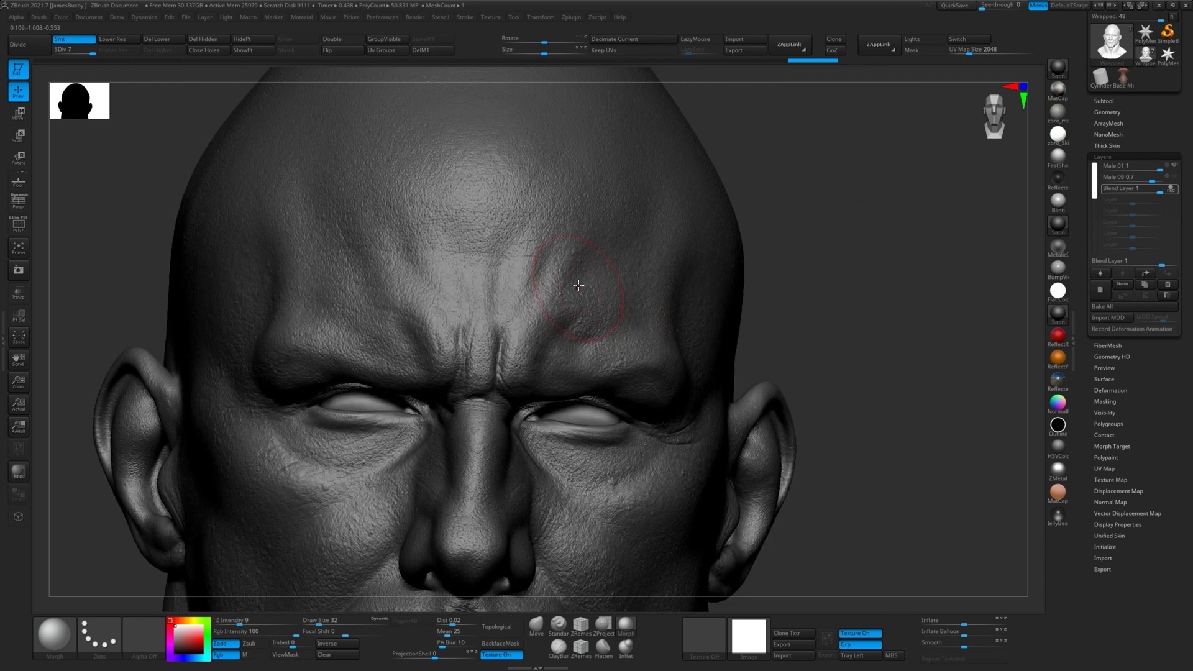
pyautogui.press(']')
pyautogui.press(']')
pyautogui.moveTo(510, 271); pyautogui.dragTo(490, 267)
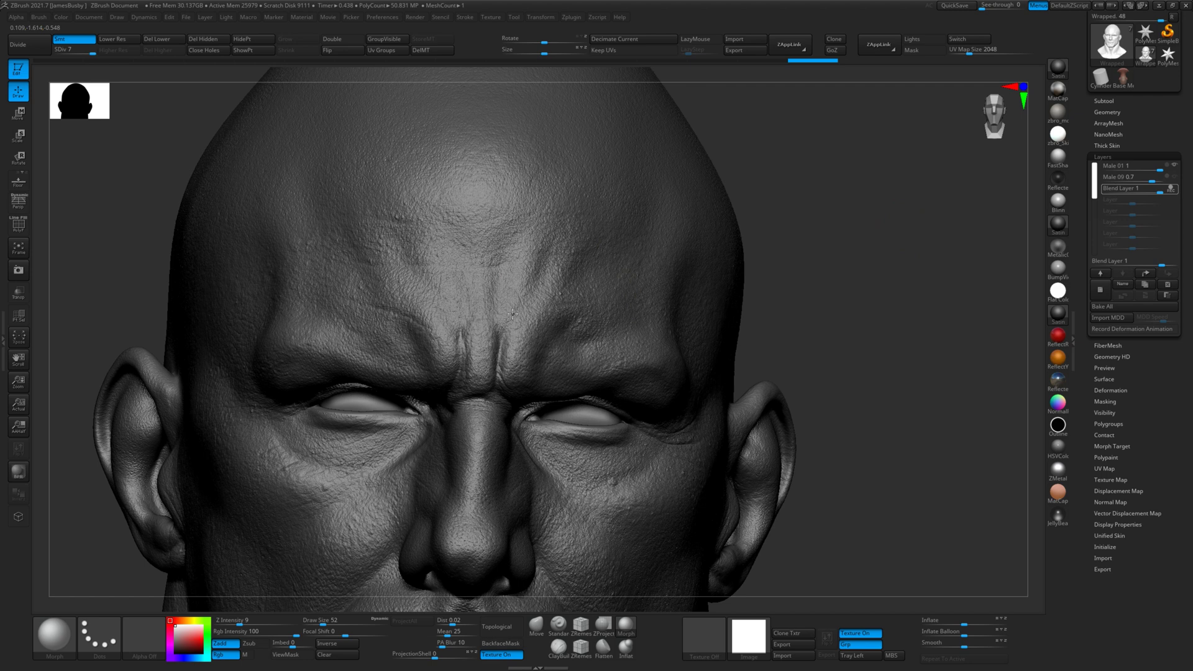
# - Blend the detail between the eyes and along the bridge of the nose with the Morph brush at draw size 36
pyautogui.keyDown('alt'); pyautogui.moveTo(829, 309); pyautogui.dragTo(644, 317); pyautogui.keyUp('alt')
pyautogui.press('[')
pyautogui.press('[')
pyautogui.press('[')
pyautogui.press('[')
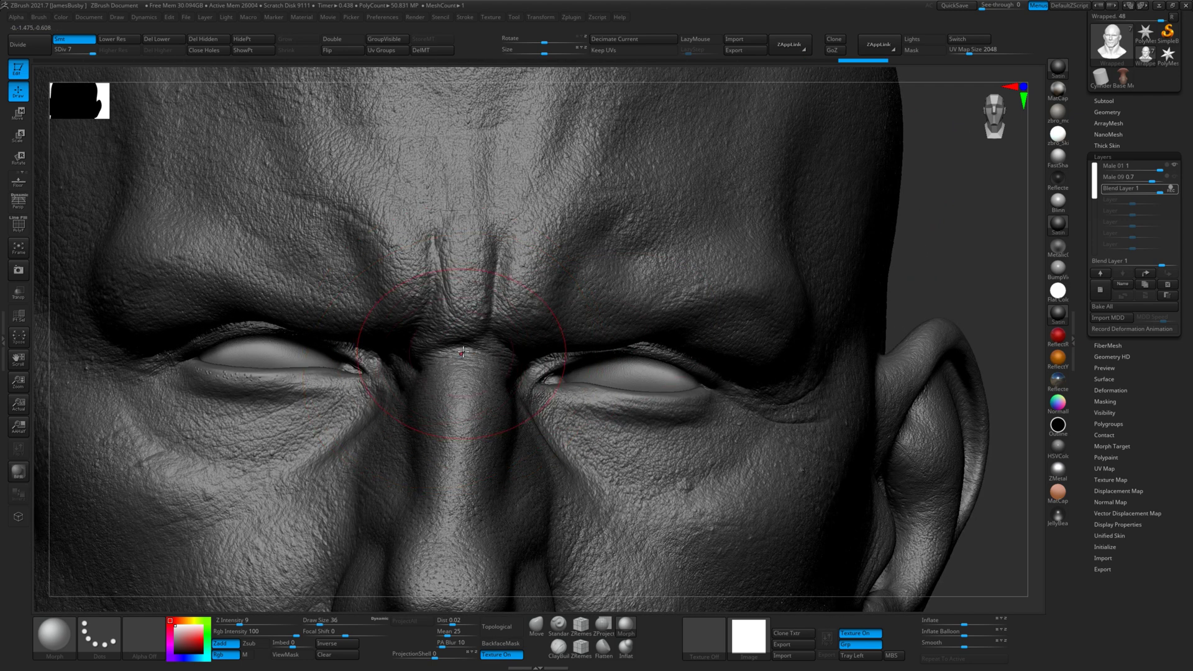
pyautogui.moveTo(463, 354); pyautogui.dragTo(461, 375)
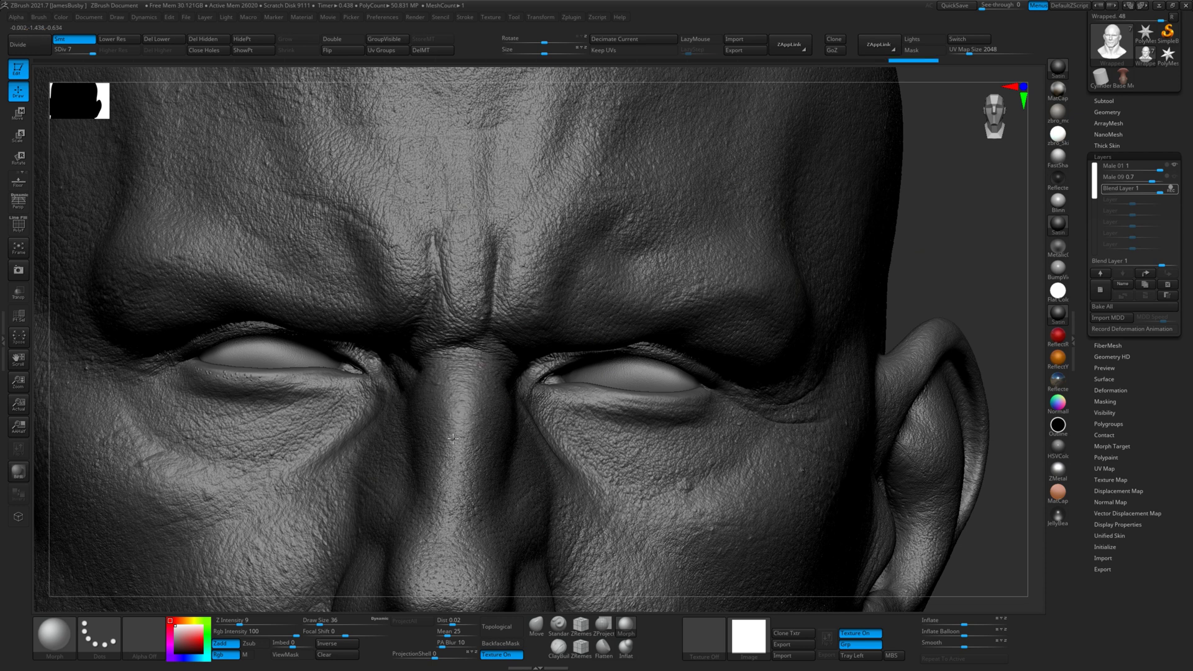
pyautogui.moveTo(453, 439); pyautogui.dragTo(458, 434)
# - Blend the stored detail over the chin, sides of the nose and mouth area with the Morph brush, checking the face from both sides
pyautogui.keyDown('alt'); pyautogui.moveTo(940, 257); pyautogui.dragTo(920, 276); pyautogui.keyUp('alt')
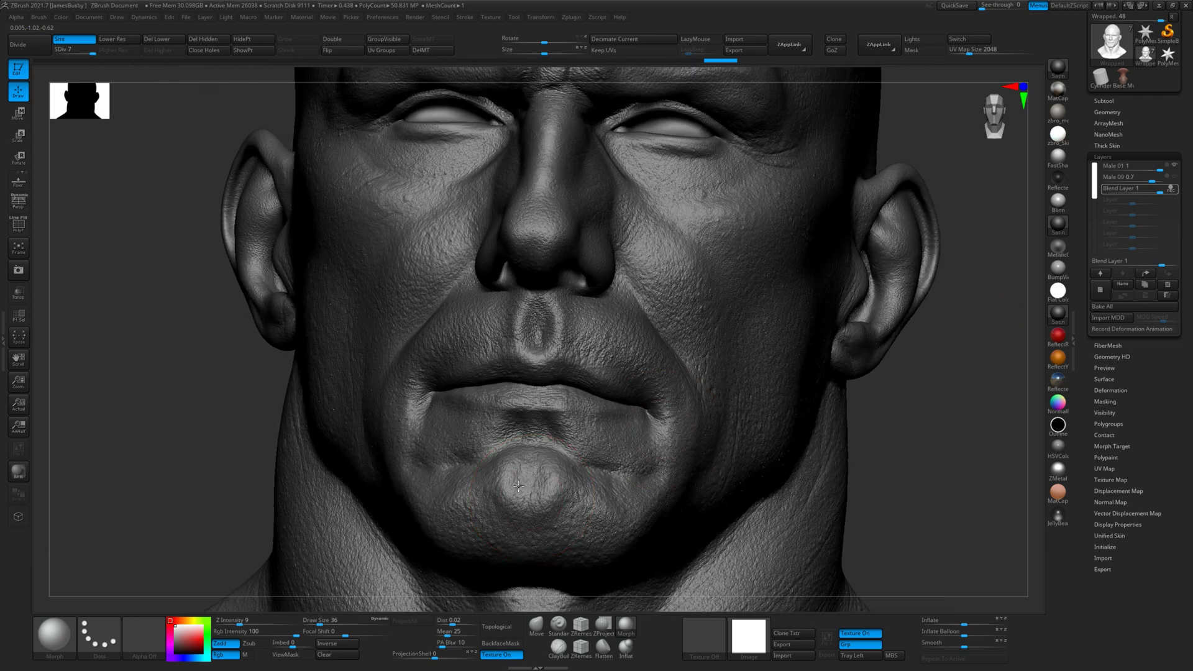
pyautogui.moveTo(827, 386); pyautogui.dragTo(857, 402)
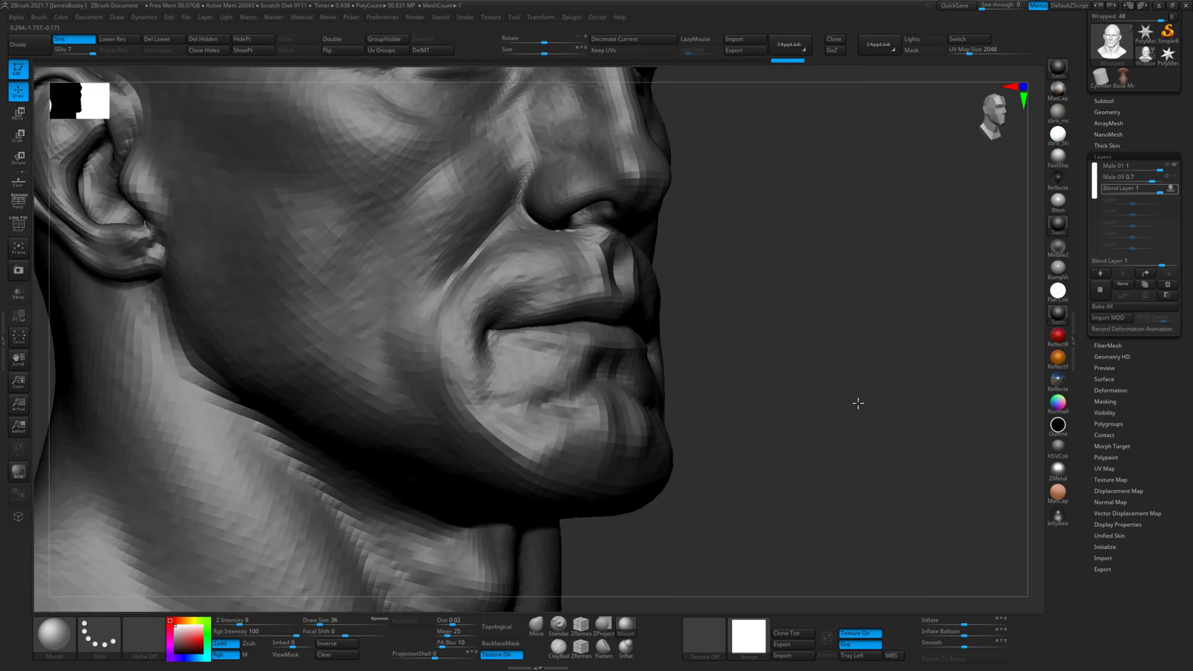
pyautogui.moveTo(738, 412); pyautogui.dragTo(696, 435)
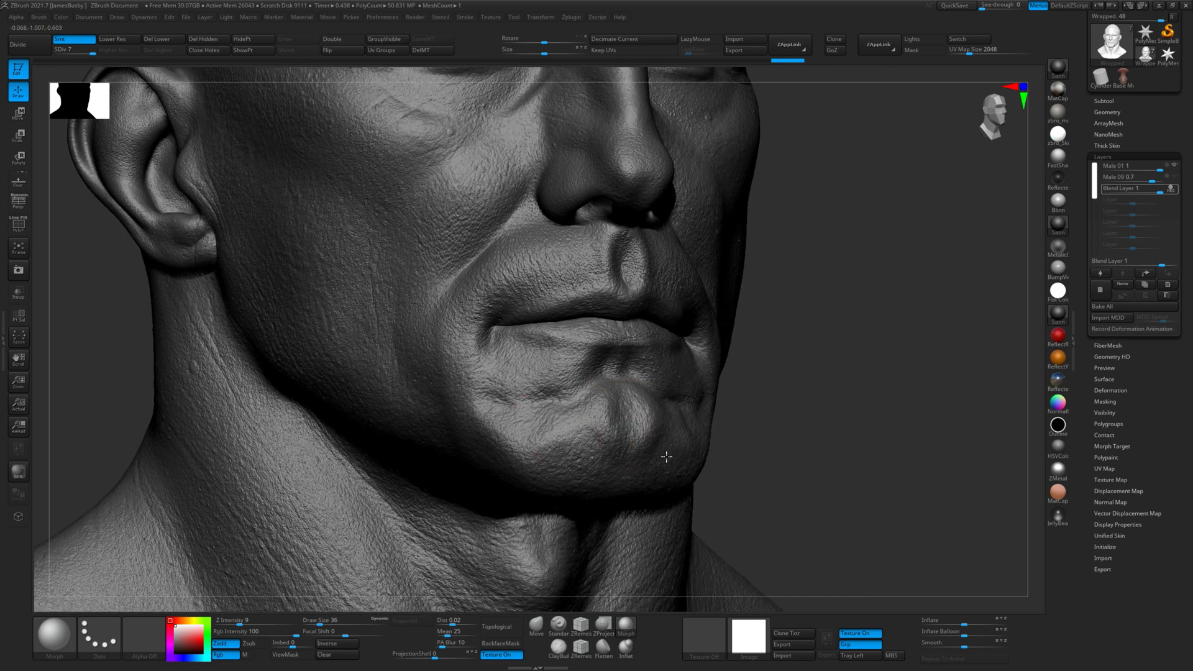
pyautogui.moveTo(667, 457)
pyautogui.mouseDown(button='right')
pyautogui.moveTo(836, 389)
pyautogui.moveTo(860, 431)
pyautogui.moveTo(833, 394)
pyautogui.moveTo(634, 307)
pyautogui.mouseUp(button='right')
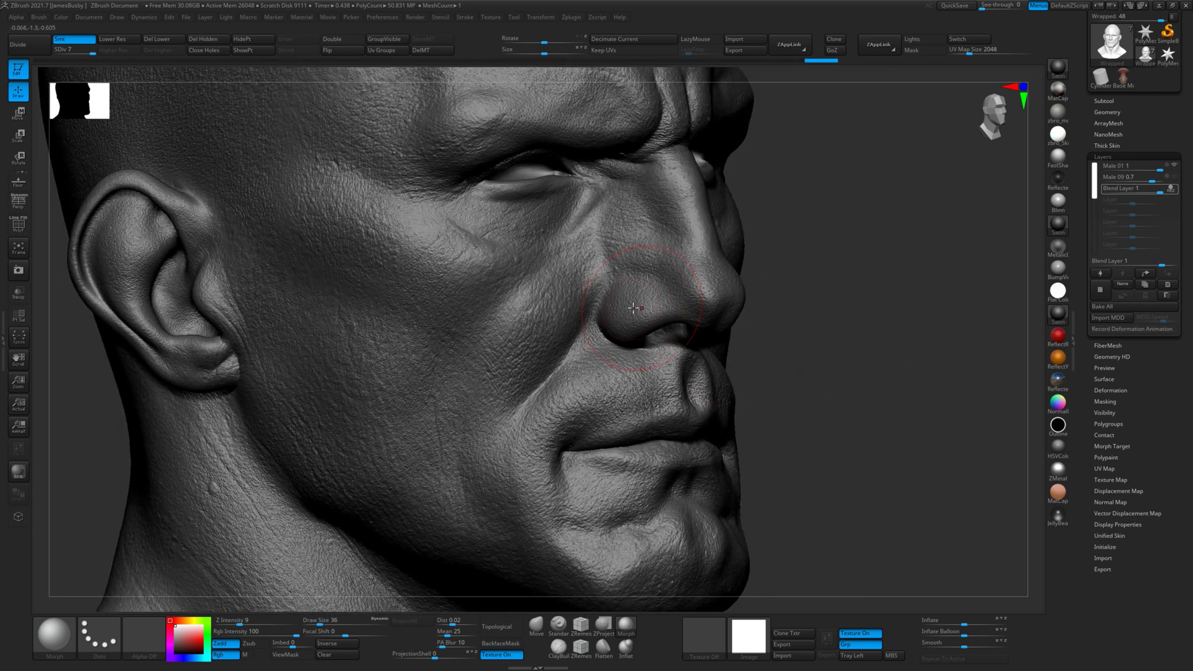
pyautogui.moveTo(764, 305); pyautogui.dragTo(709, 297, button='right')
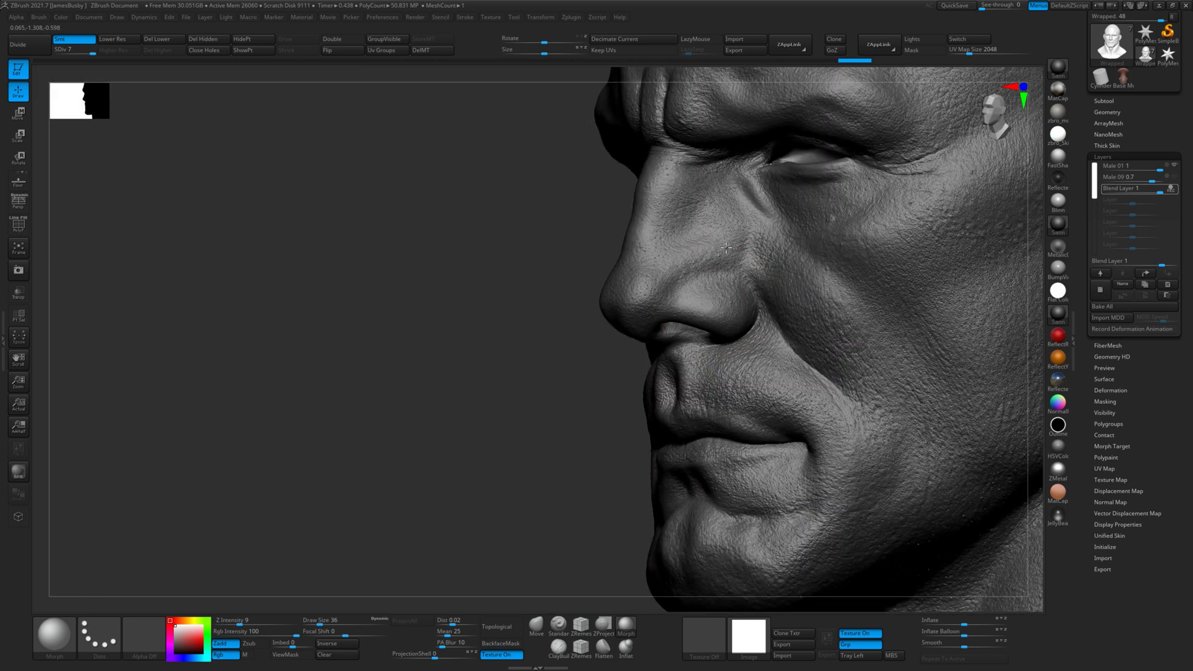
pyautogui.moveTo(762, 349)
pyautogui.mouseDown()
pyautogui.moveTo(765, 384)
pyautogui.moveTo(798, 394)
pyautogui.mouseUp()
pyautogui.moveTo(562, 417); pyautogui.dragTo(623, 385)
pyautogui.keyDown('shift'); pyautogui.moveTo(623, 385); pyautogui.dragTo(612, 390, button='right'); pyautogui.keyUp('shift')
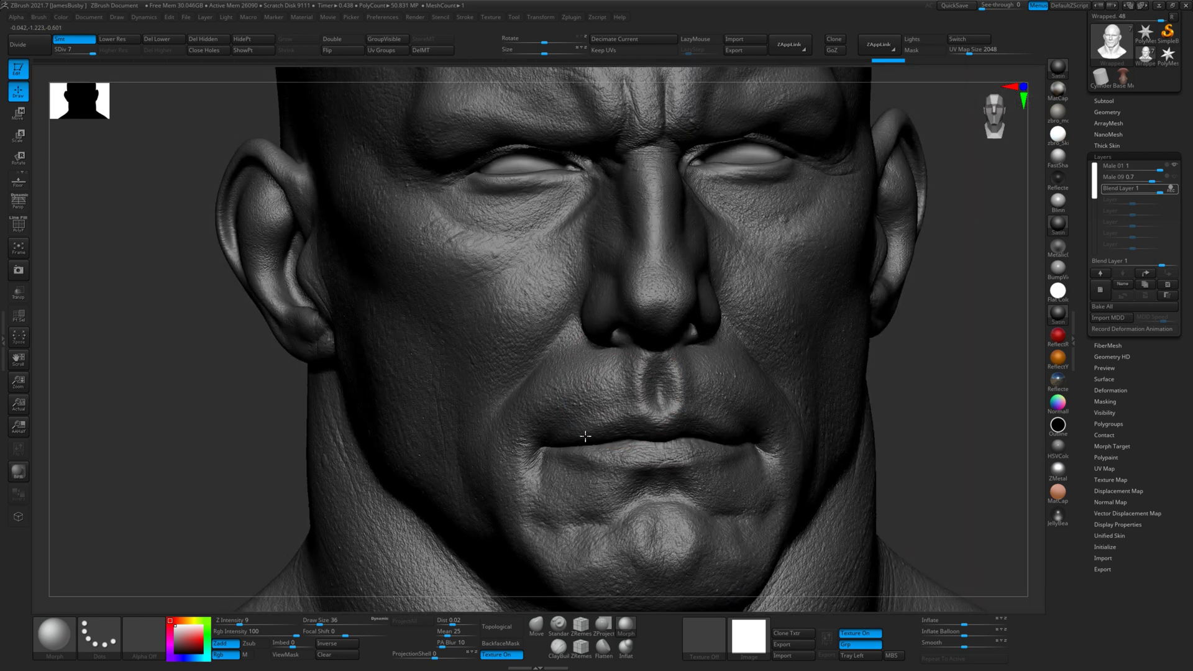
pyautogui.moveTo(948, 344)
pyautogui.keyDown('alt'); pyautogui.mouseDown()
pyautogui.moveTo(924, 304)
pyautogui.moveTo(935, 368)
pyautogui.moveTo(927, 344)
pyautogui.mouseUp(); pyautogui.keyUp('alt')
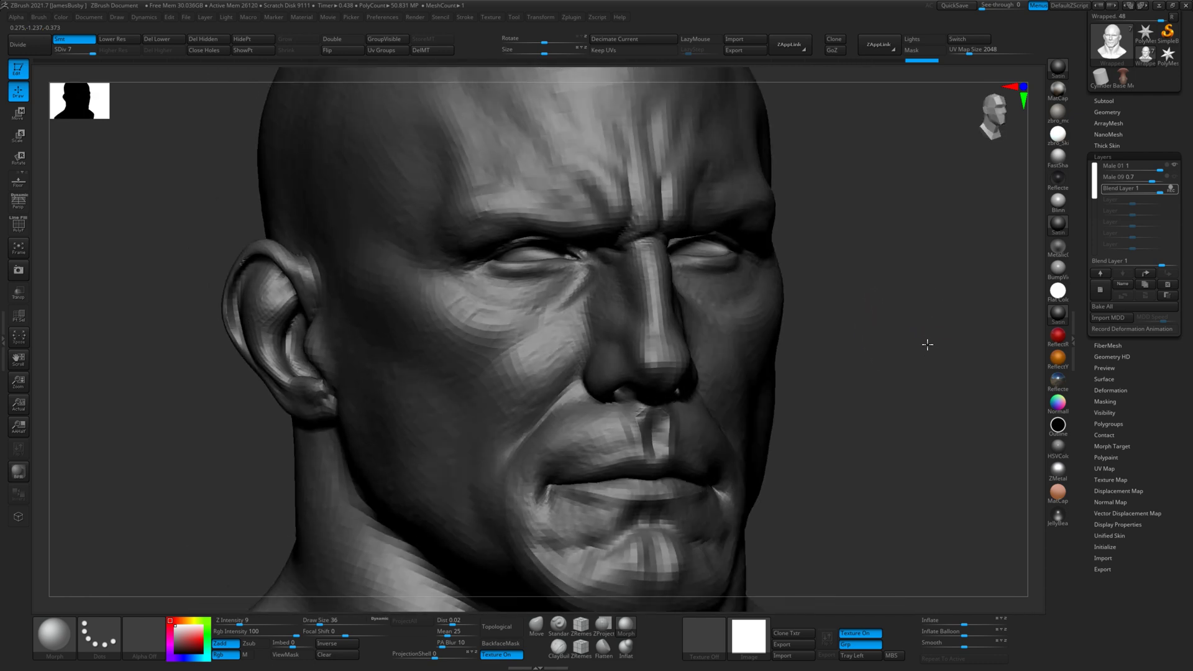
pyautogui.moveTo(927, 344)
pyautogui.mouseDown(button='right')
pyautogui.moveTo(937, 386)
pyautogui.moveTo(945, 327)
pyautogui.moveTo(986, 368)
pyautogui.moveTo(945, 362)
pyautogui.moveTo(972, 352)
pyautogui.moveTo(979, 359)
pyautogui.moveTo(944, 366)
pyautogui.mouseUp(button='right')
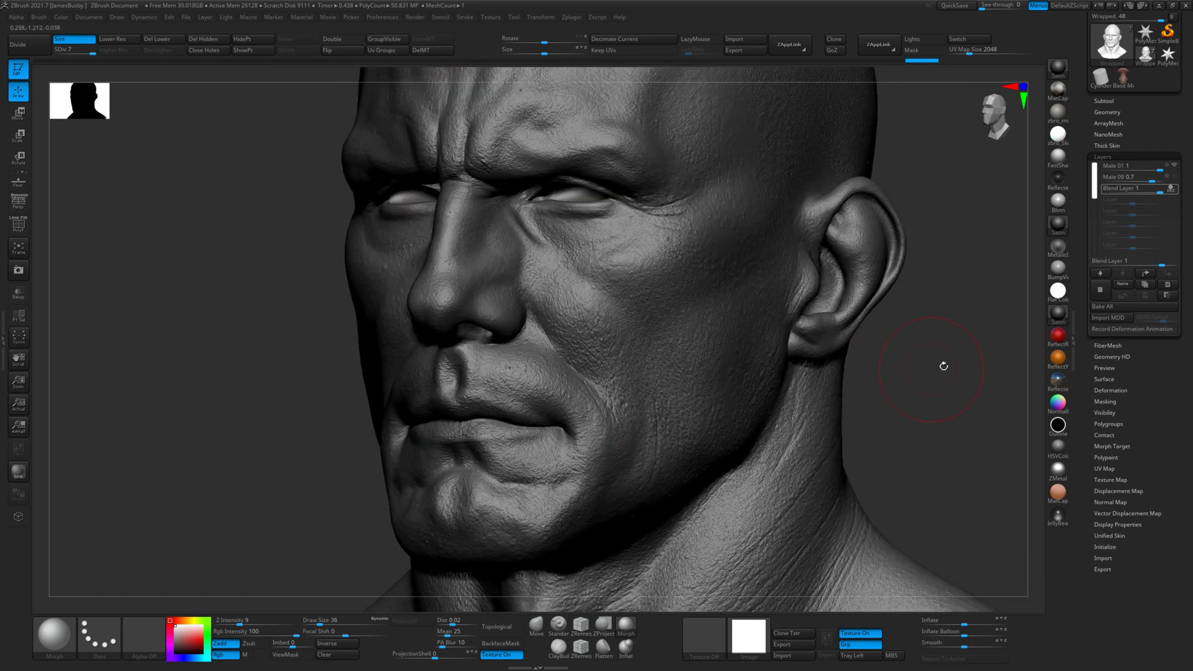
# - Switch to the browser, look through the HD displacement maps on 3dscanstore.com and open the Female 08 map's product page
pyautogui.hotkey('alt', 'Tab')
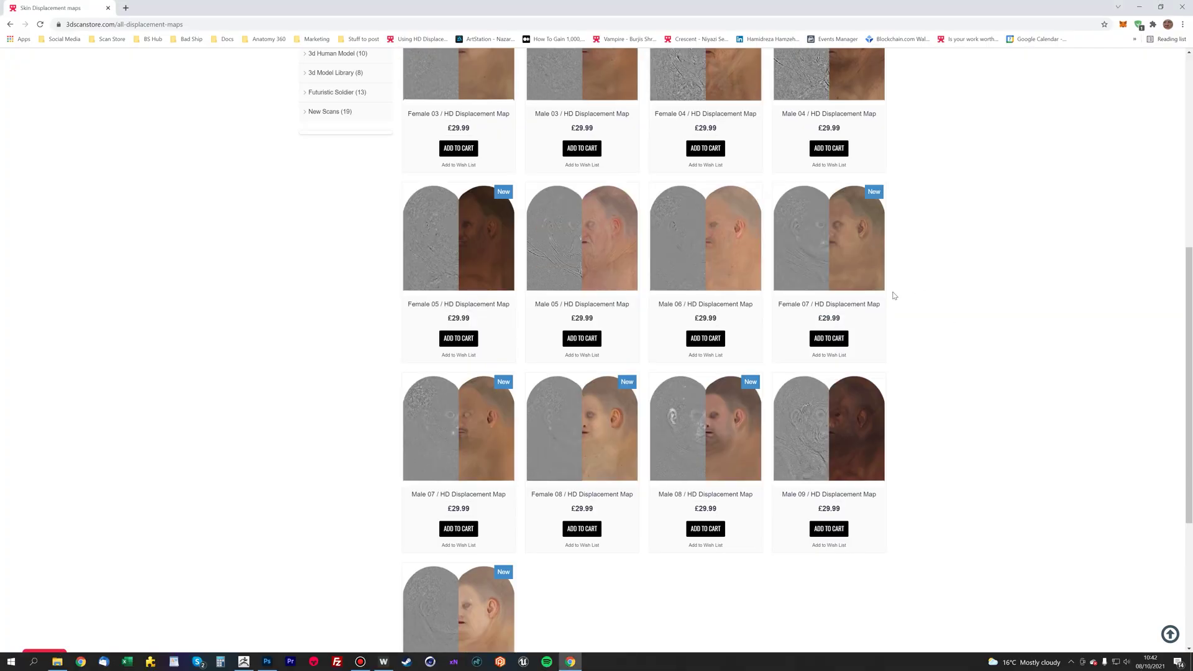
pyautogui.scroll(6, 1184, 284)
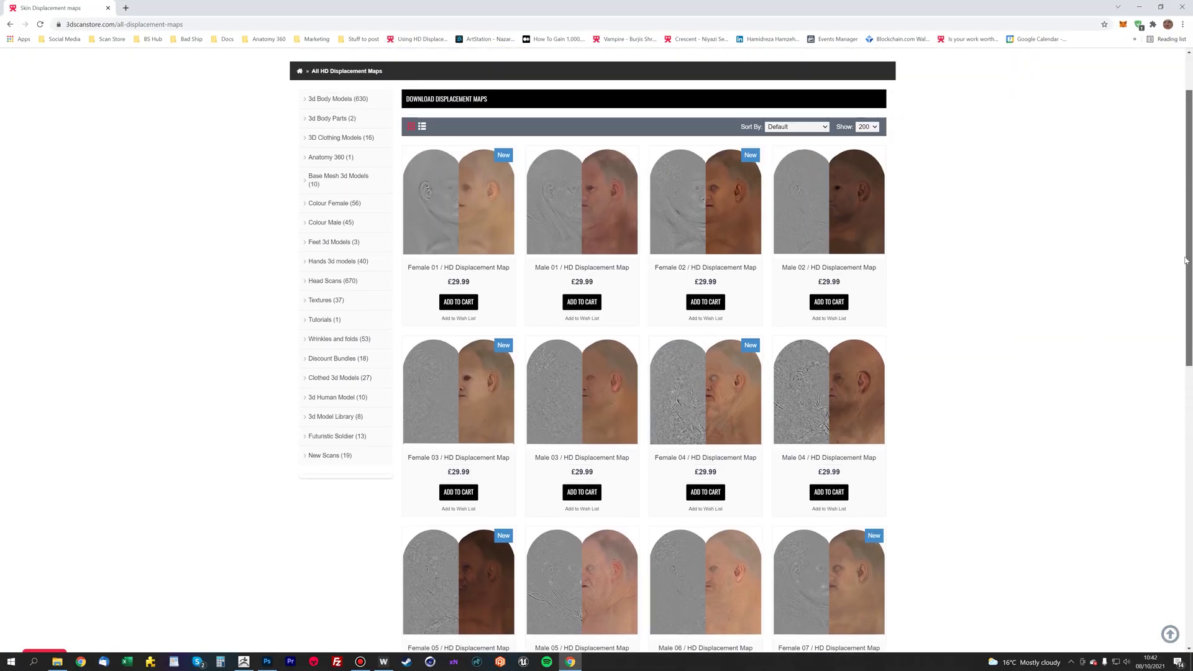
pyautogui.scroll(-6, 1184, 284)
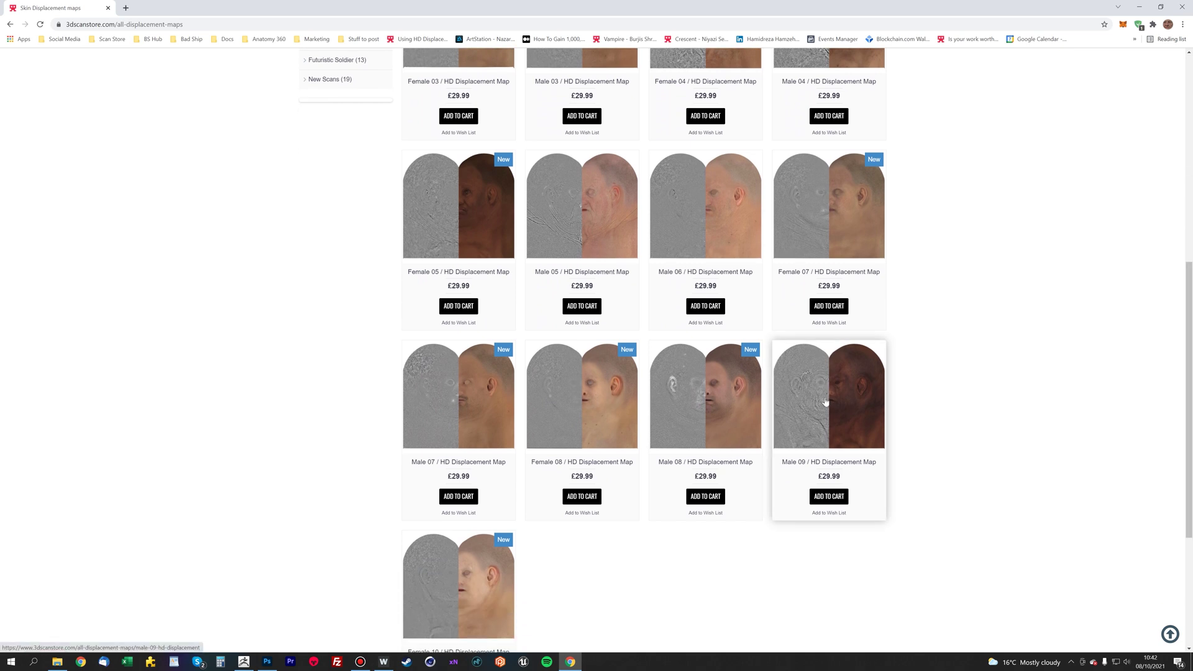
pyautogui.moveTo(1189, 403); pyautogui.dragTo(1181, 266)
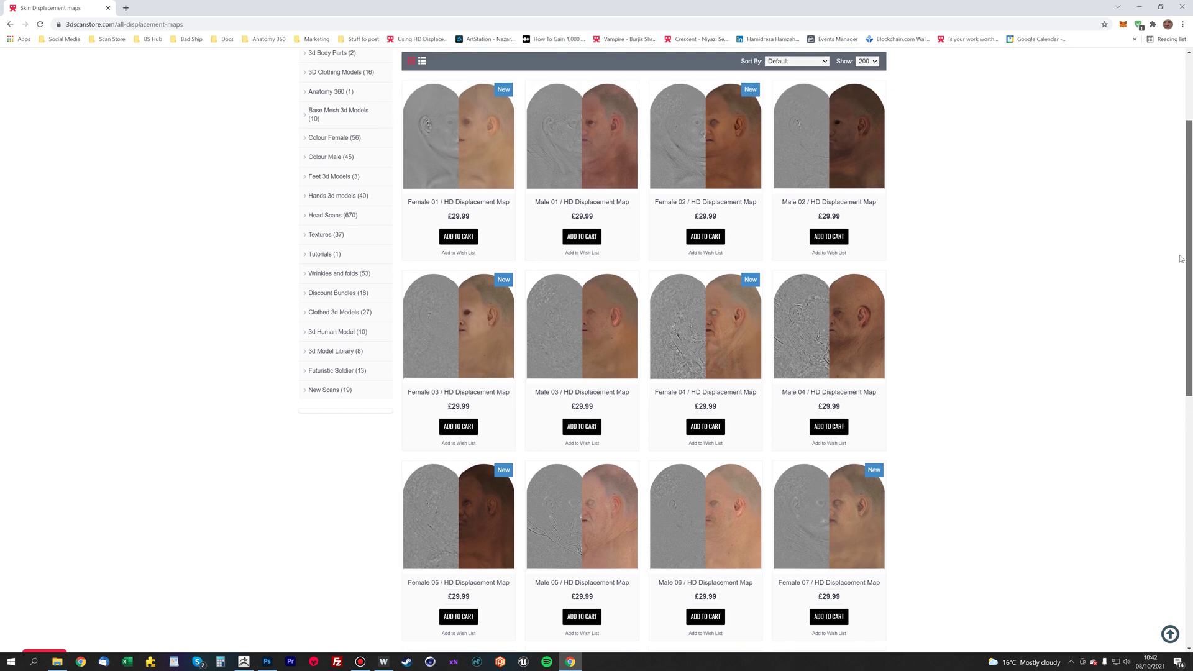
pyautogui.scroll(-1, 755, 287)
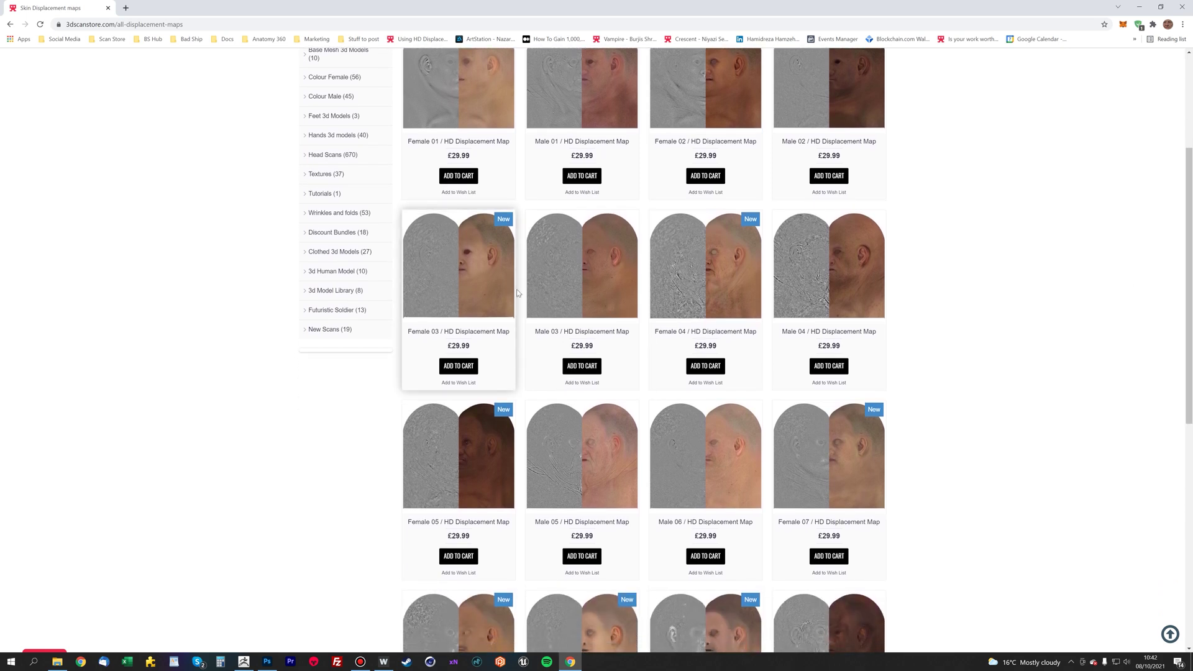
pyautogui.scroll(-4, 1005, 399)
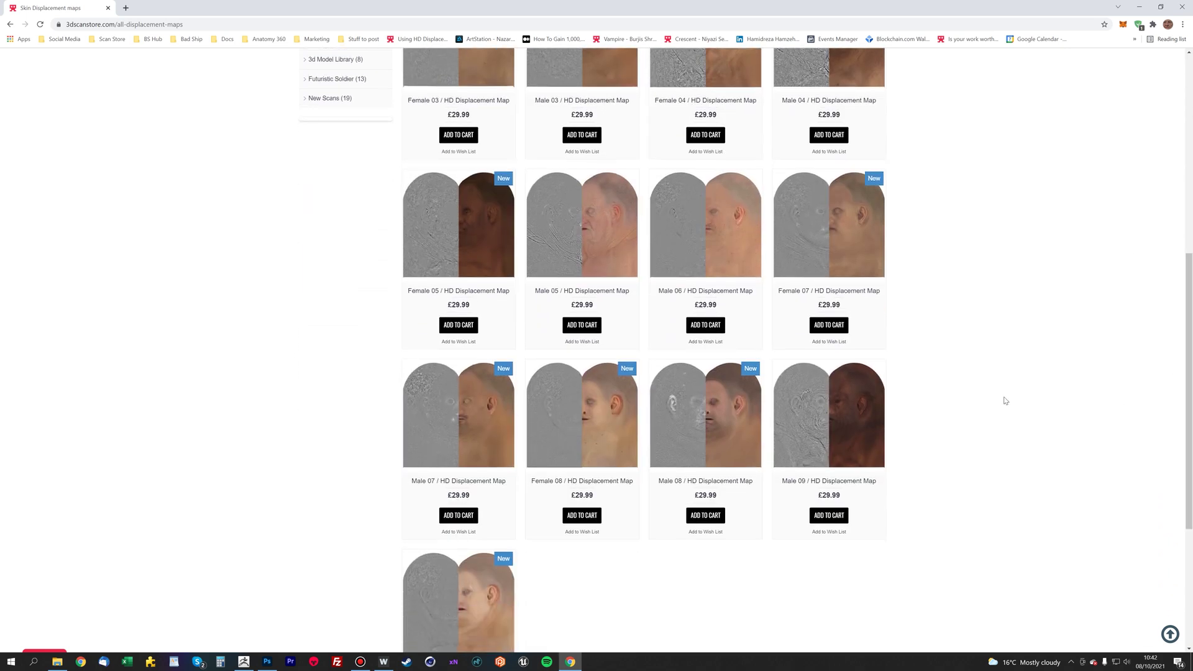
pyautogui.click(569, 420)
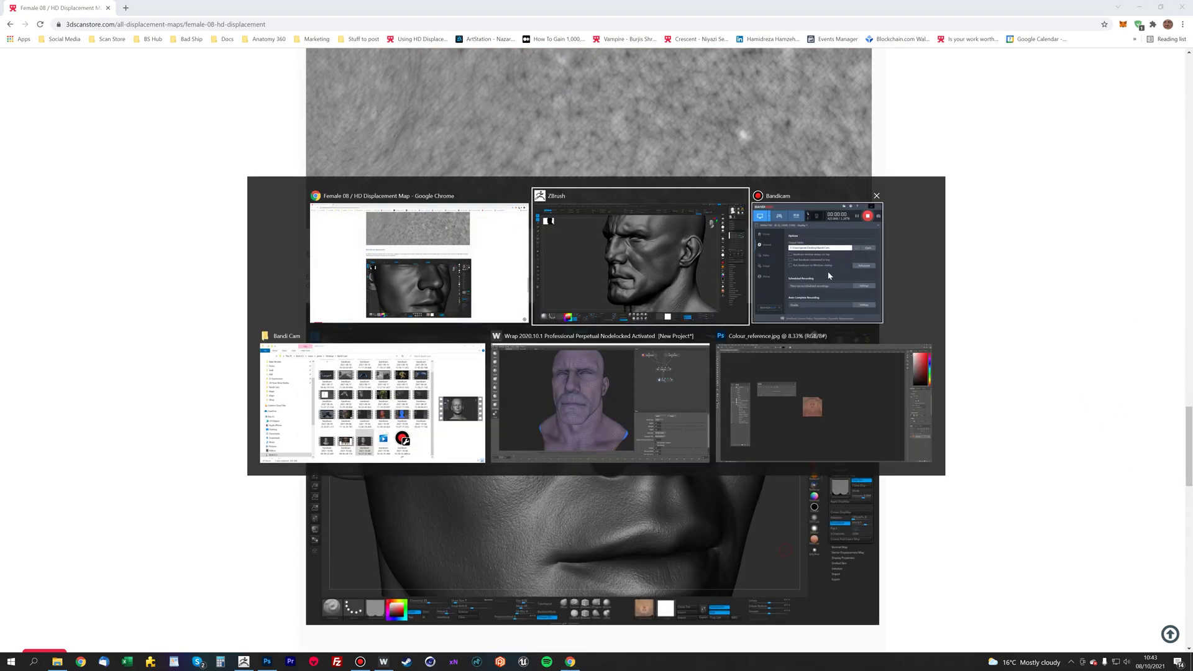
# - Return to ZBrush, stop recording on Blend Layer and hide the Male 01, Male 09 and Blend Layer layers
pyautogui.moveTo(967, 341); pyautogui.dragTo(974, 354)
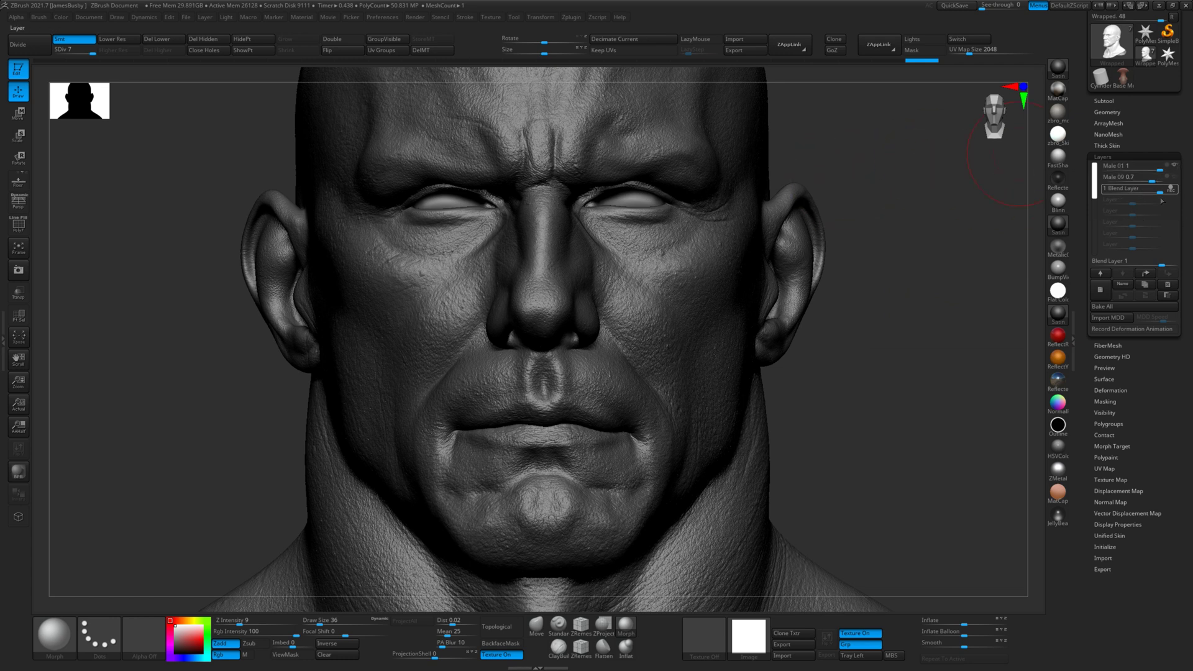
pyautogui.moveTo(1172, 189)
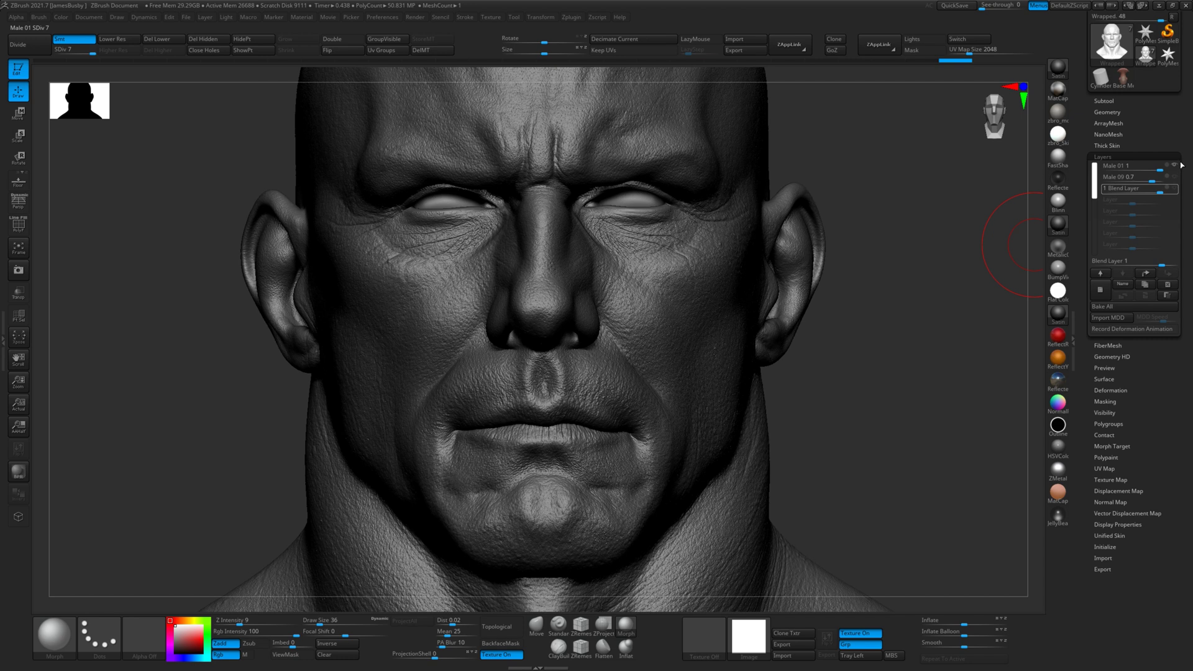
pyautogui.click(1179, 166)
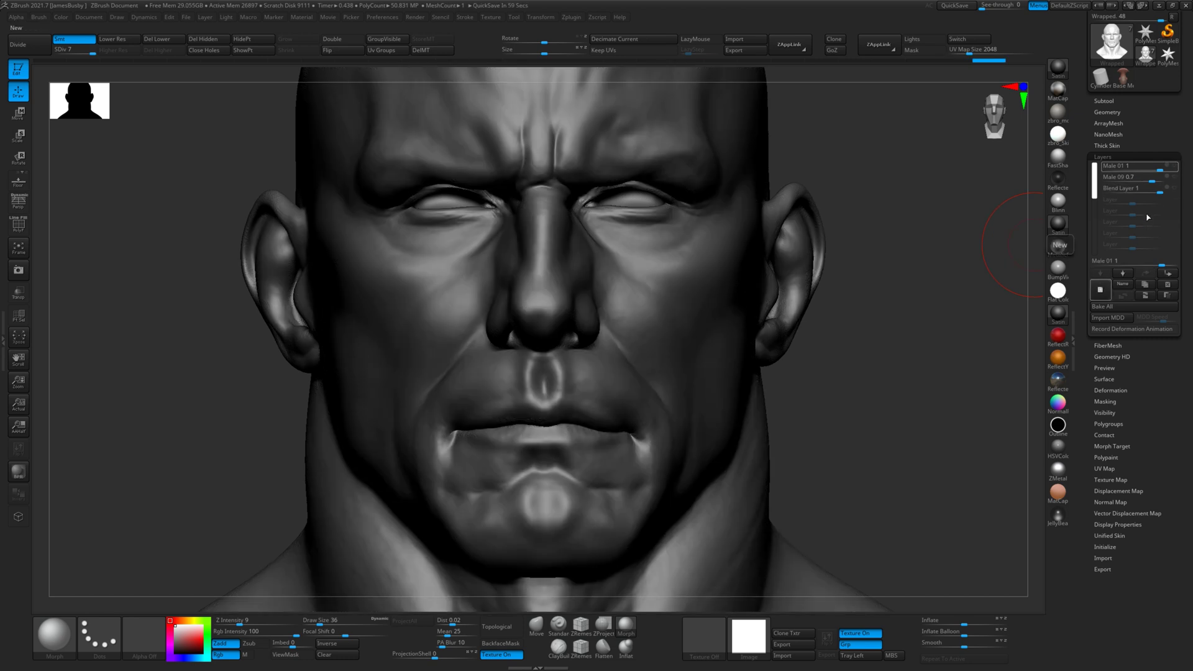
# - Add a new layer above Blend Layer, accepting the default name in the rename prompt
pyautogui.click(1100, 290)
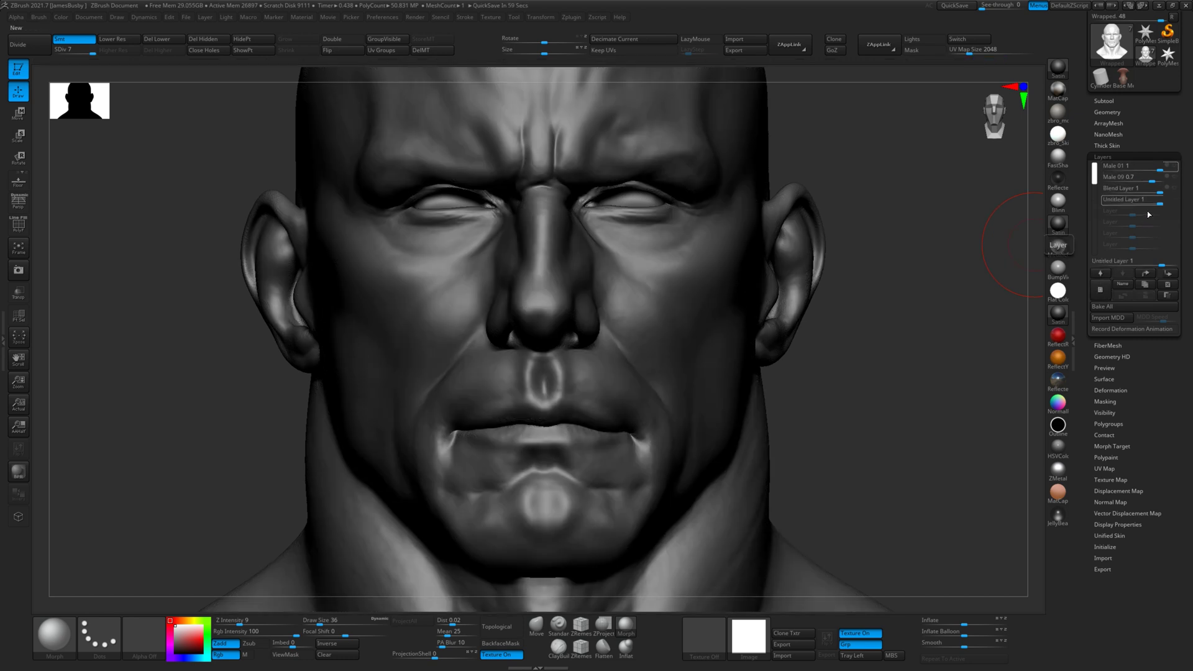
pyautogui.click(1124, 285)
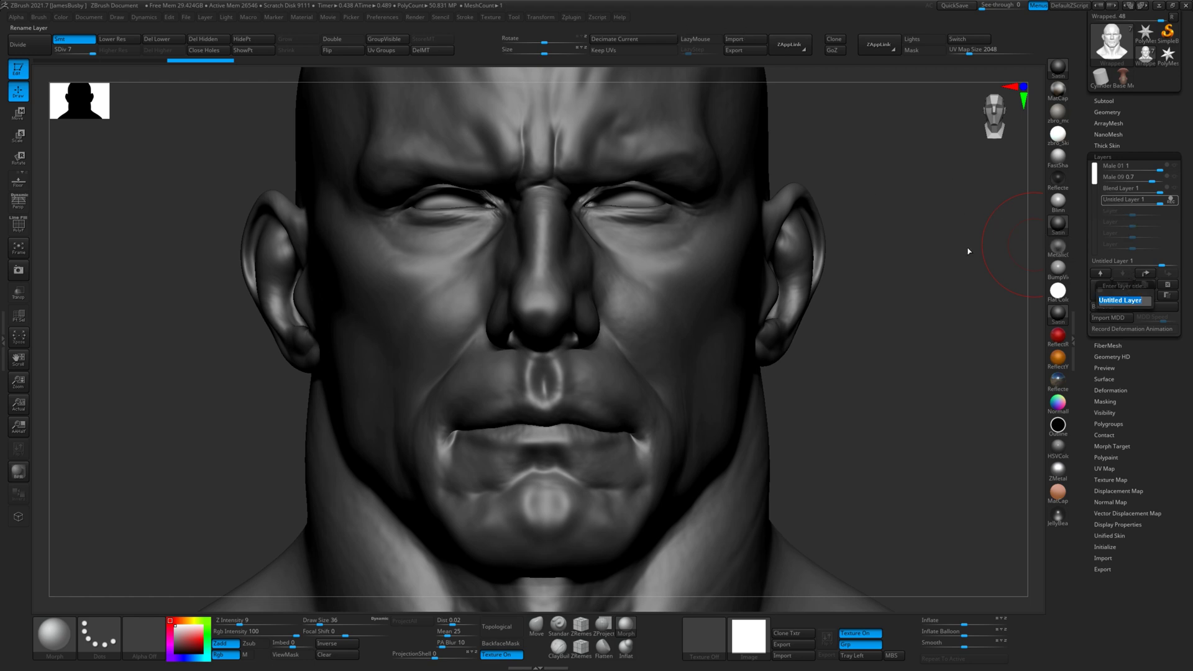
pyautogui.press('Return')
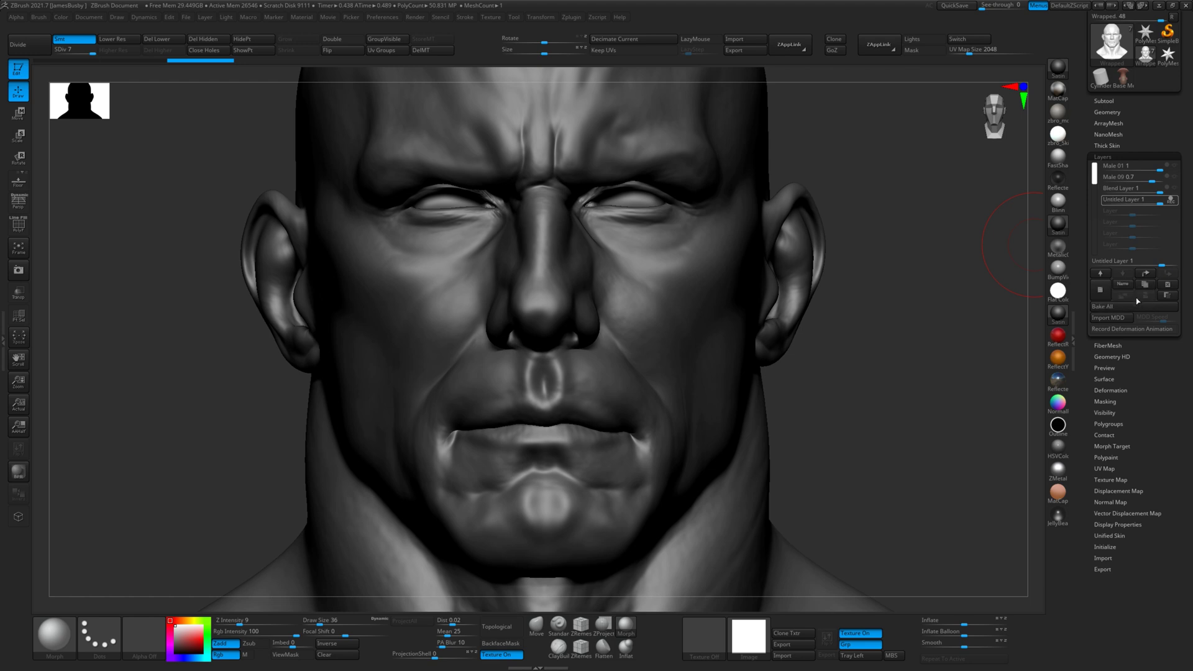
# - Start importing an image file as a new alpha
pyautogui.click(16, 17)
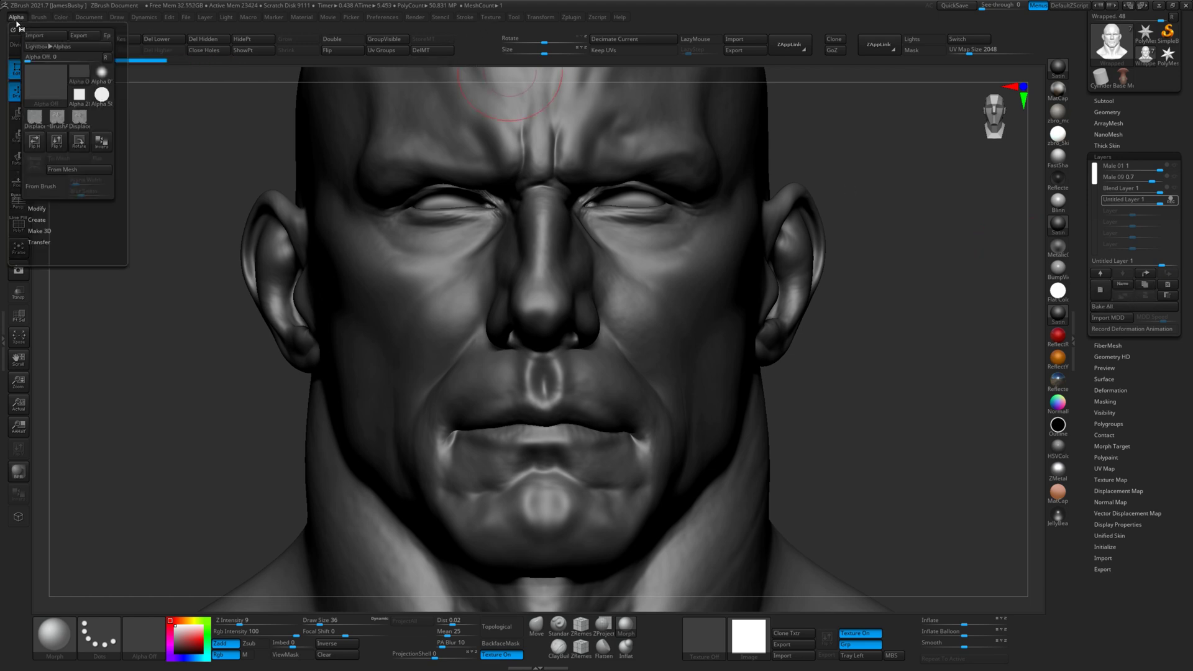
pyautogui.click(34, 36)
# - Switch to the browser and look through the HD displacement map listing on 3dscanstore.com for the next skin detail source
pyautogui.hotkey('alt', 'Tab')
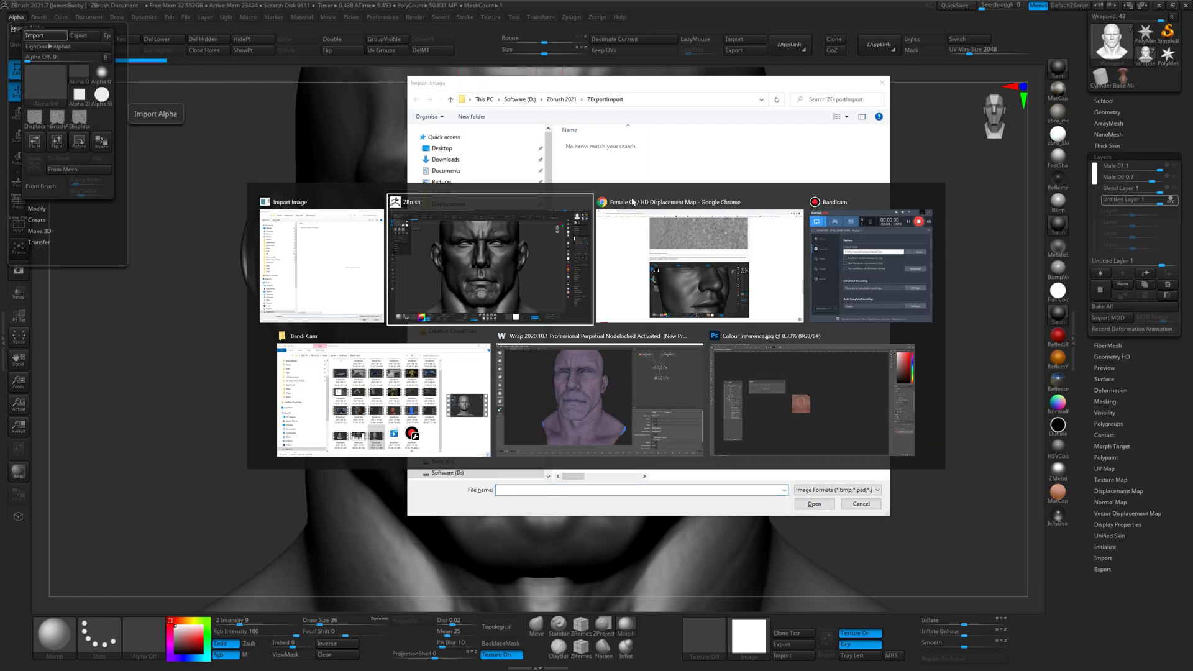
pyautogui.click(633, 200)
pyautogui.click(9, 25)
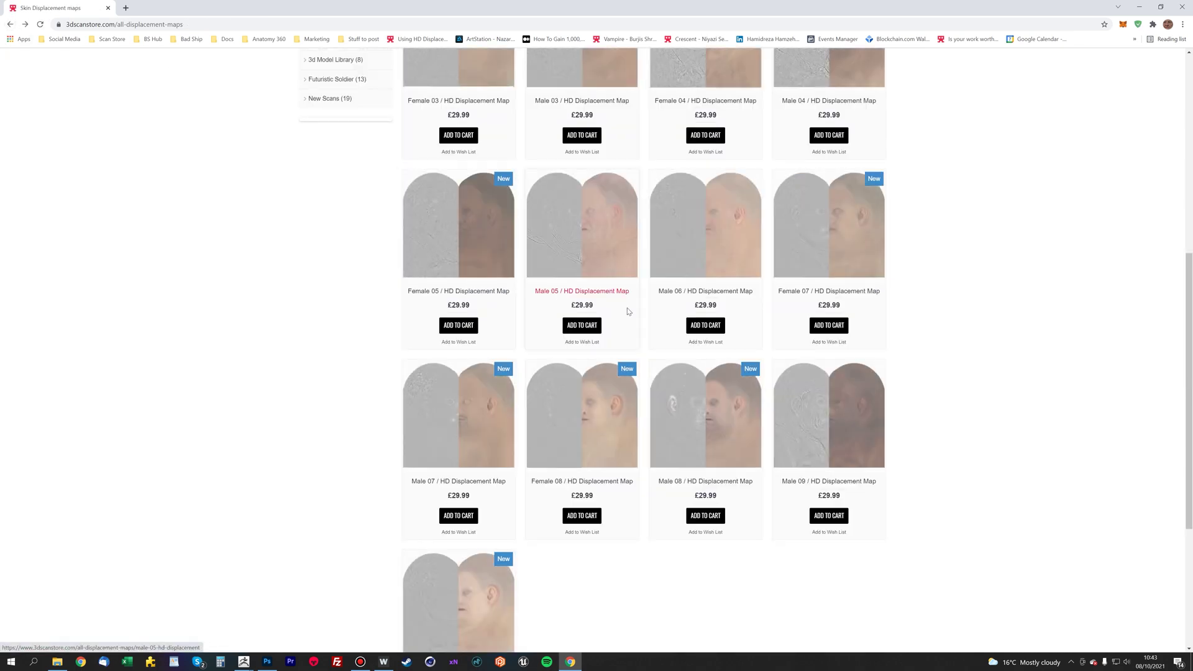
pyautogui.scroll(3, 615, 298)
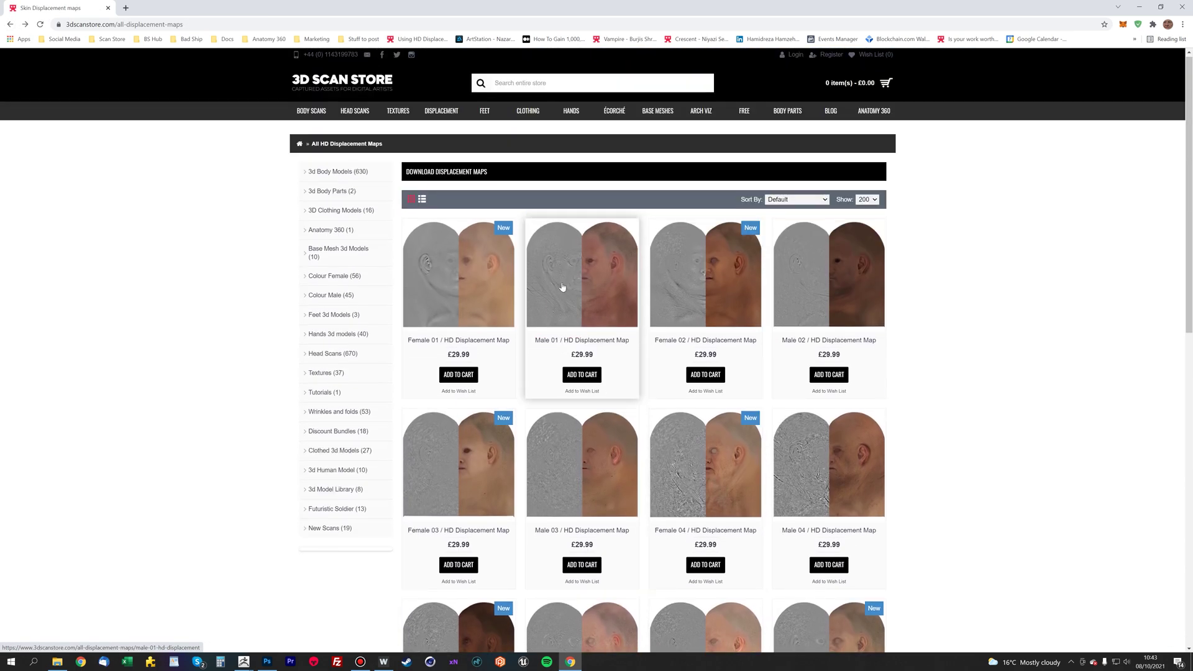
pyautogui.scroll(-4, 572, 286)
pyautogui.scroll(-6, 575, 288)
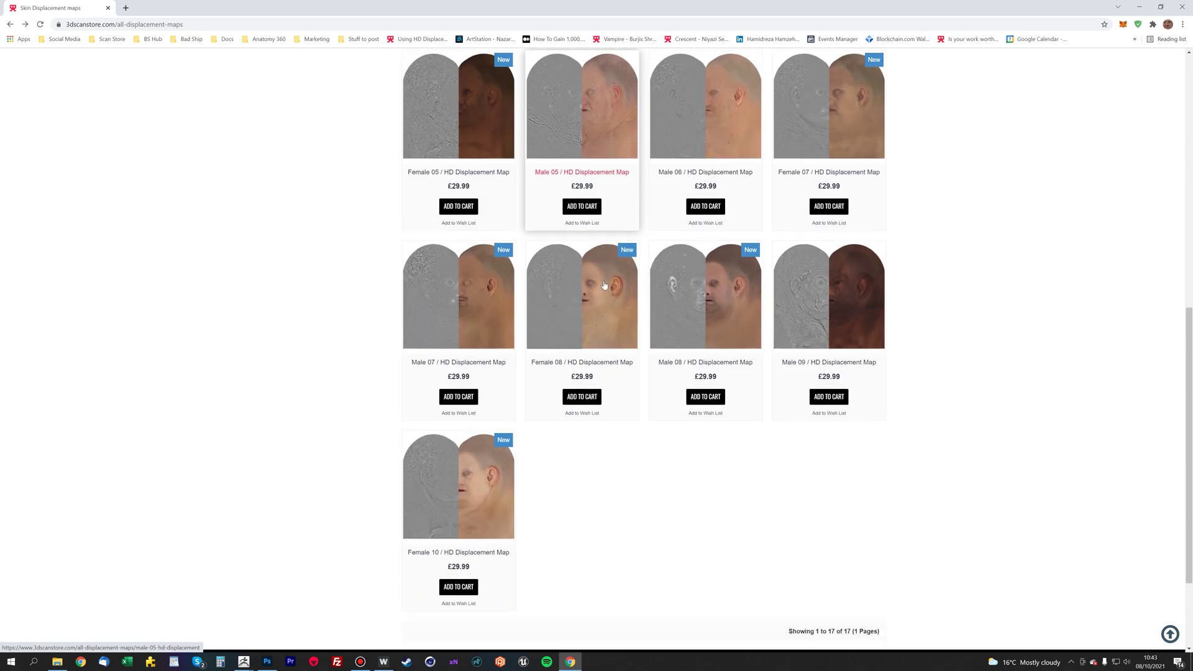
pyautogui.scroll(4, 555, 331)
pyautogui.scroll(-1, 568, 322)
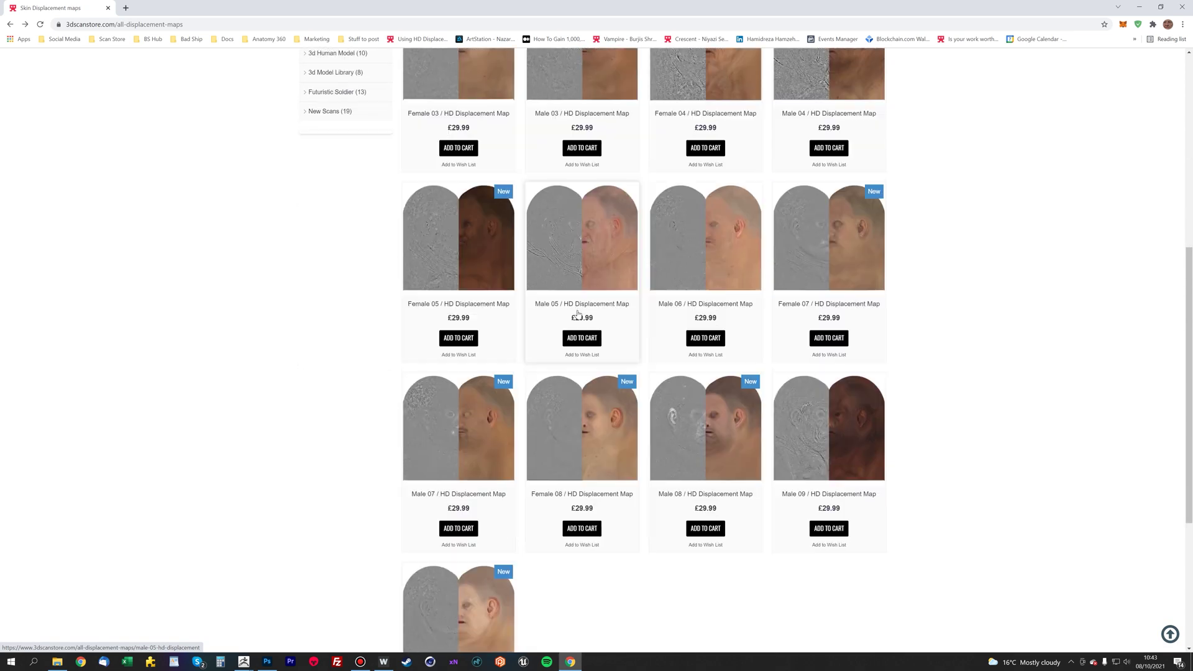
pyautogui.scroll(5, 448, 204)
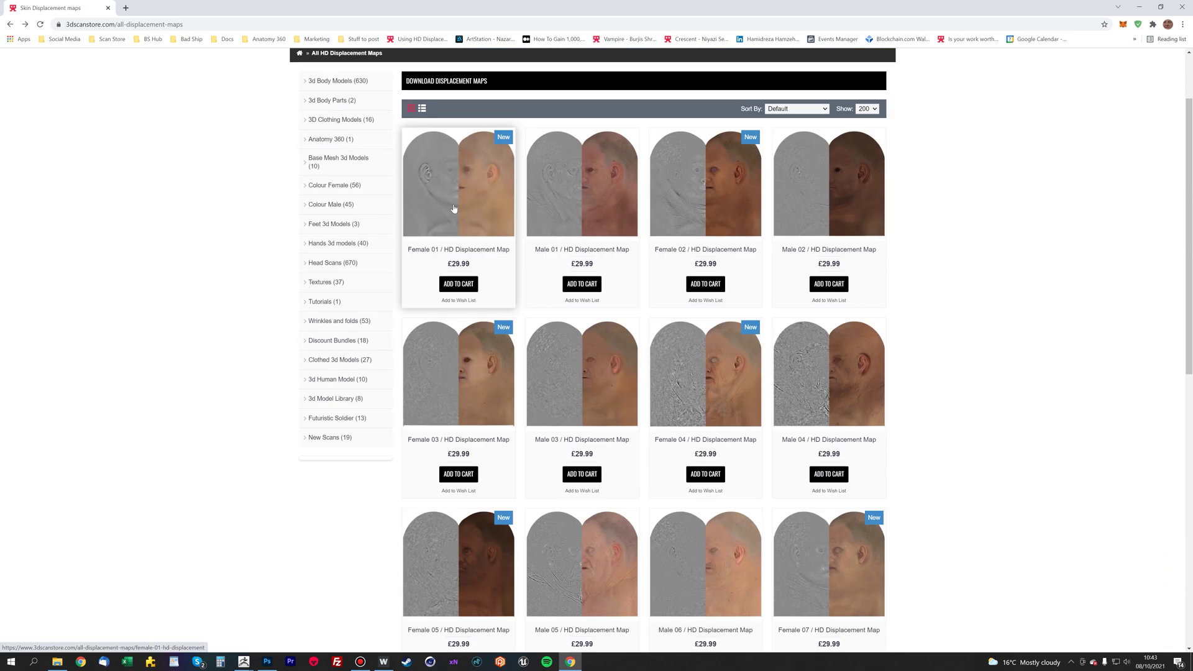
# - Return to ZBrush and import the Displacement PSD from the Maps folder of Female 01 Displacement as an alpha
pyautogui.hotkey('alt', 'Tab')
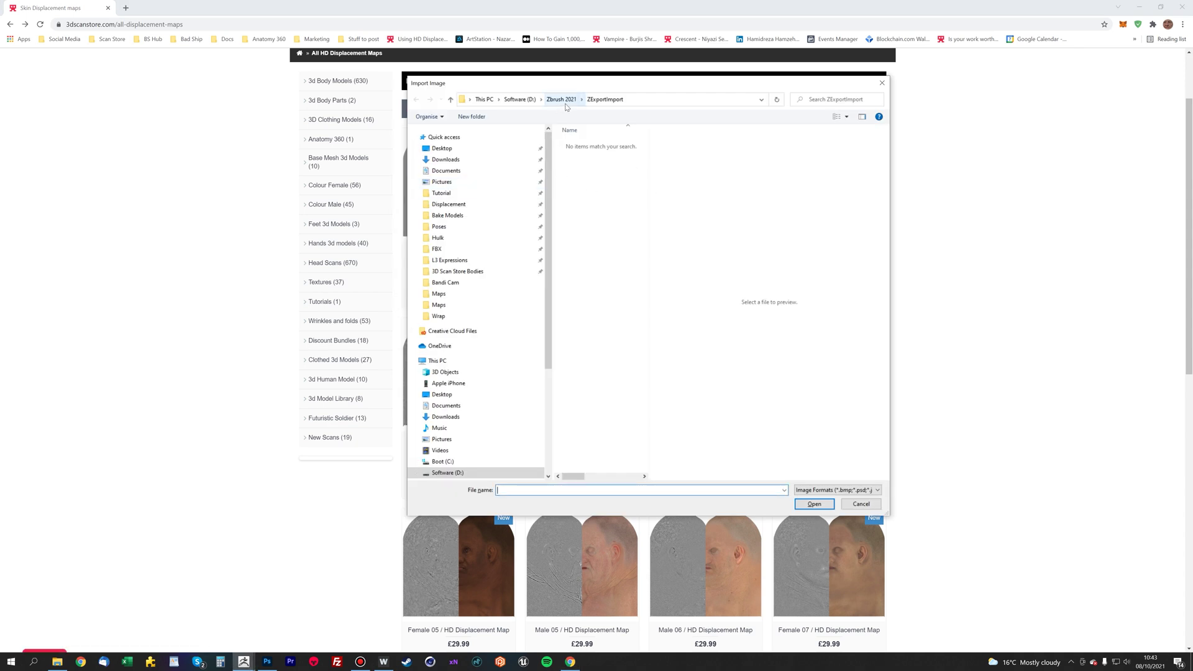
pyautogui.click(449, 204)
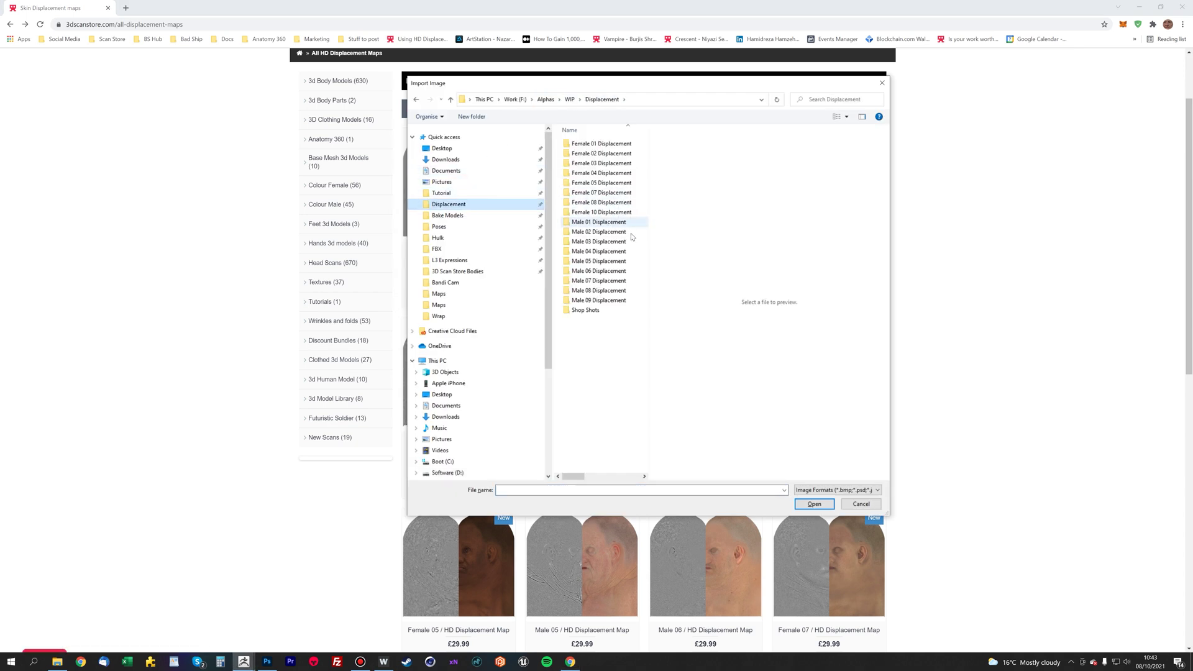
pyautogui.doubleClick(636, 146)
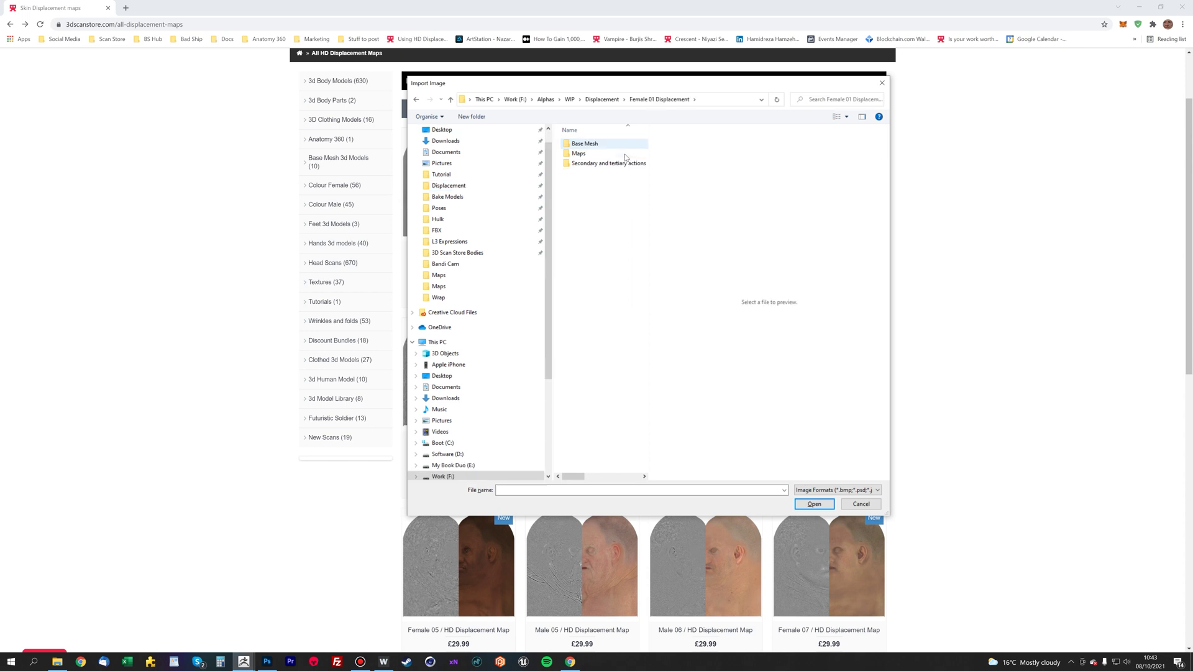
pyautogui.doubleClick(625, 156)
pyautogui.click(585, 205)
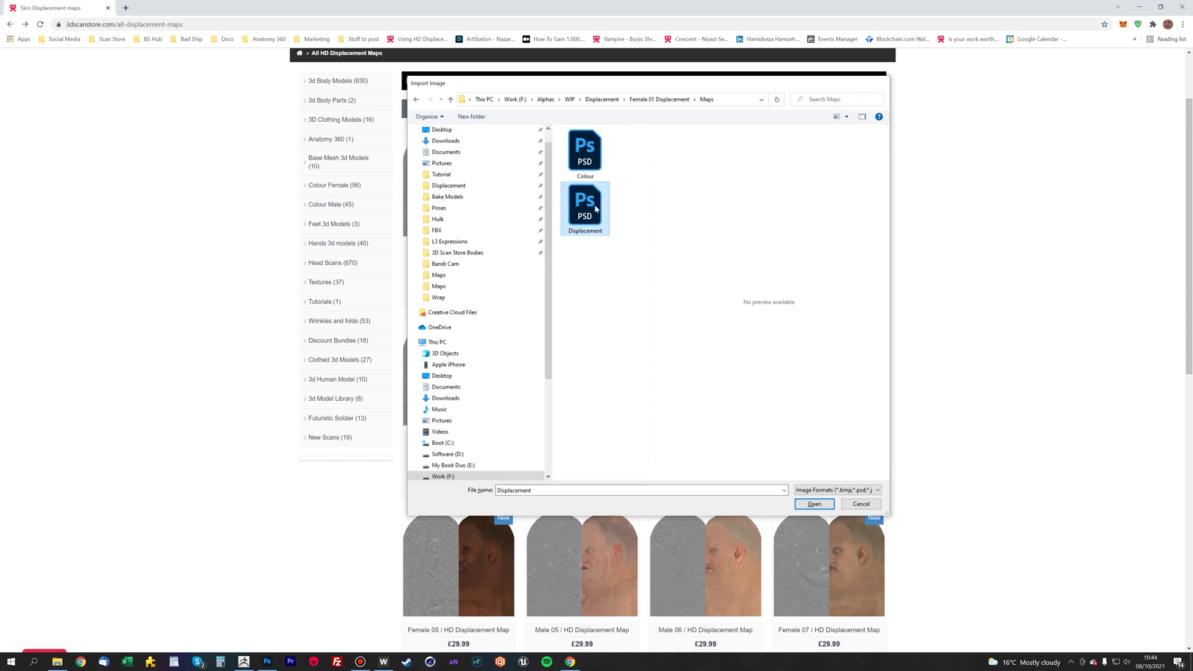
pyautogui.doubleClick(584, 206)
pyautogui.hotkey('alt', 'Tab')
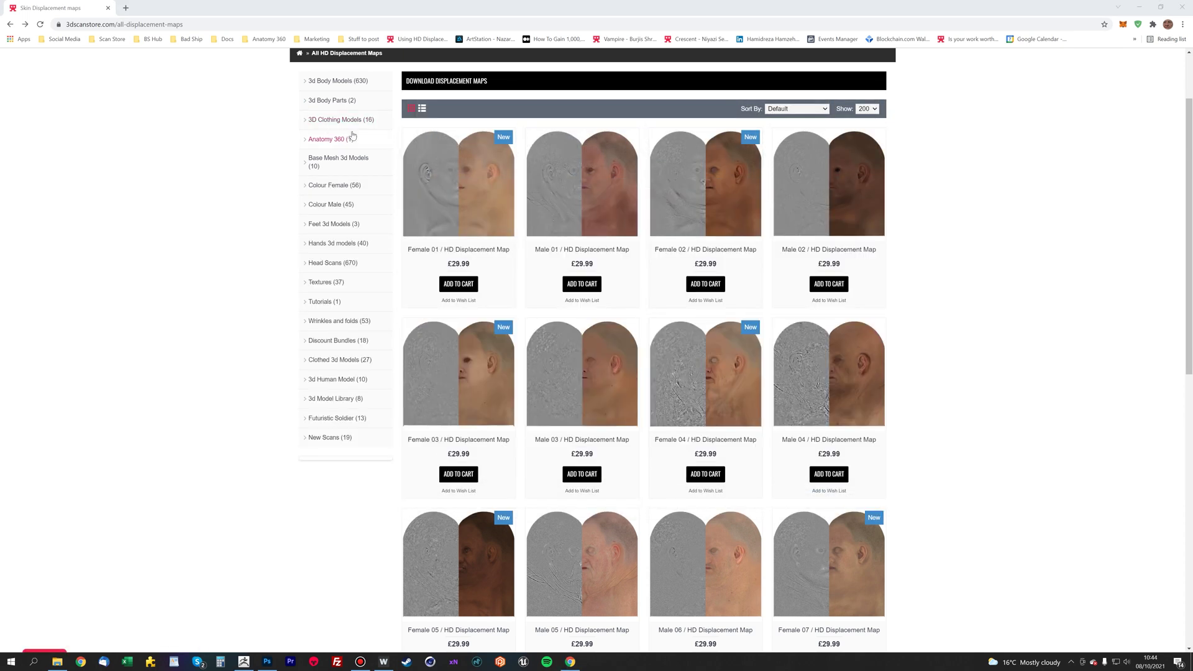
pyautogui.hotkey('alt', 'Tab')
pyautogui.hotkey('alt', 'Tab')
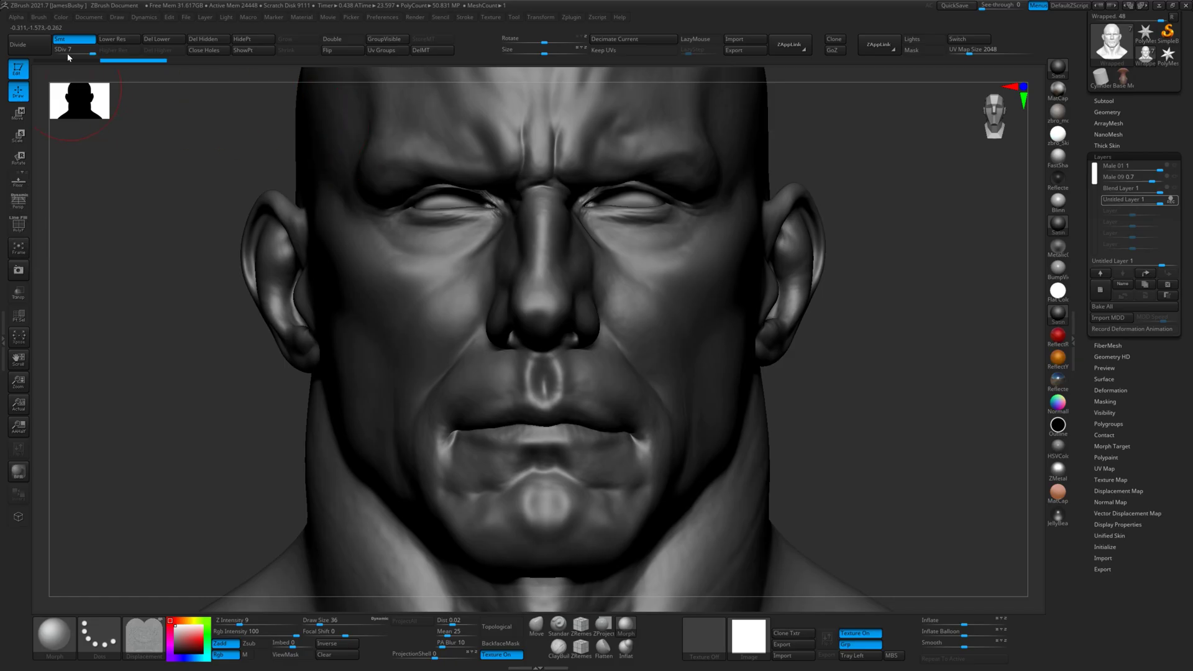
# - Flip the imported displacement alpha vertically and rename the untitled layer as Female 01
pyautogui.click(16, 16)
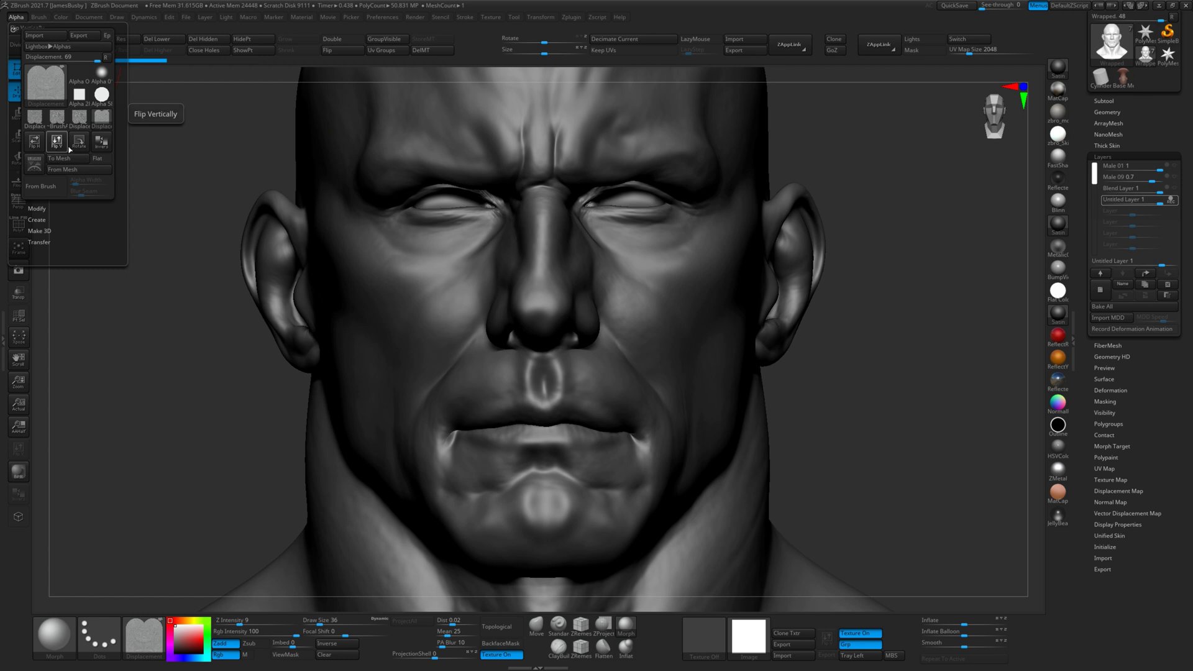
pyautogui.click(1016, 227)
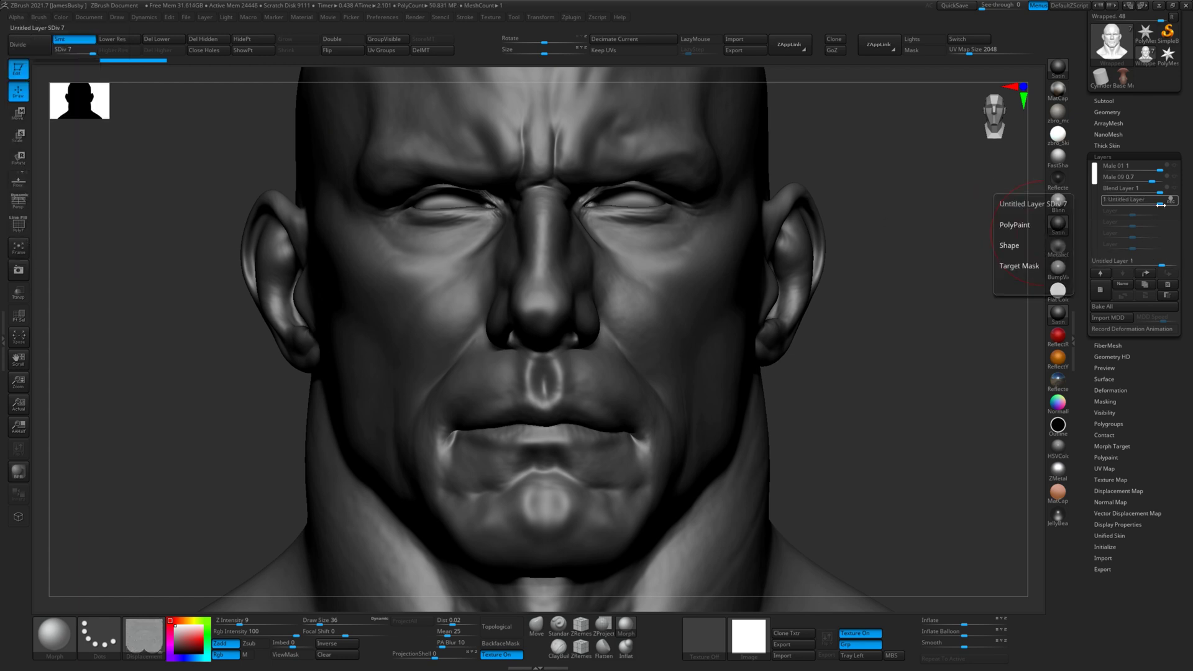
pyautogui.click(1128, 287)
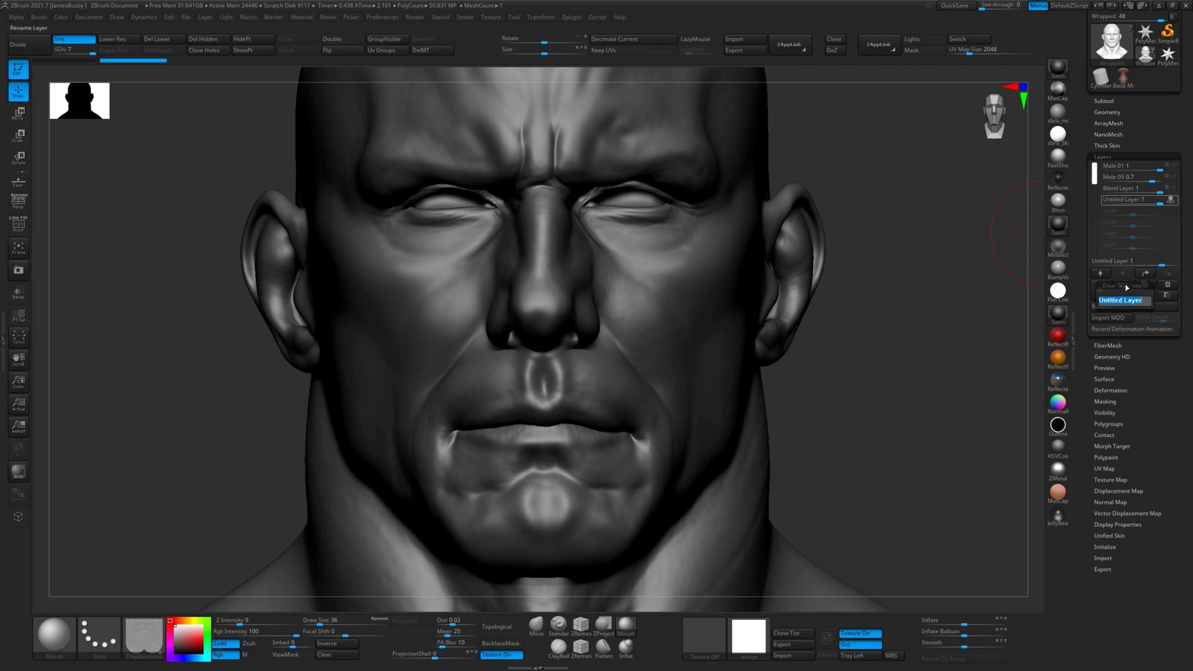
pyautogui.write('Female 01')
pyautogui.press('Return')
# - Assign the flipped alpha as the displacement map and apply it to the Female 01 layer with intensity 0.003
pyautogui.click(1123, 491)
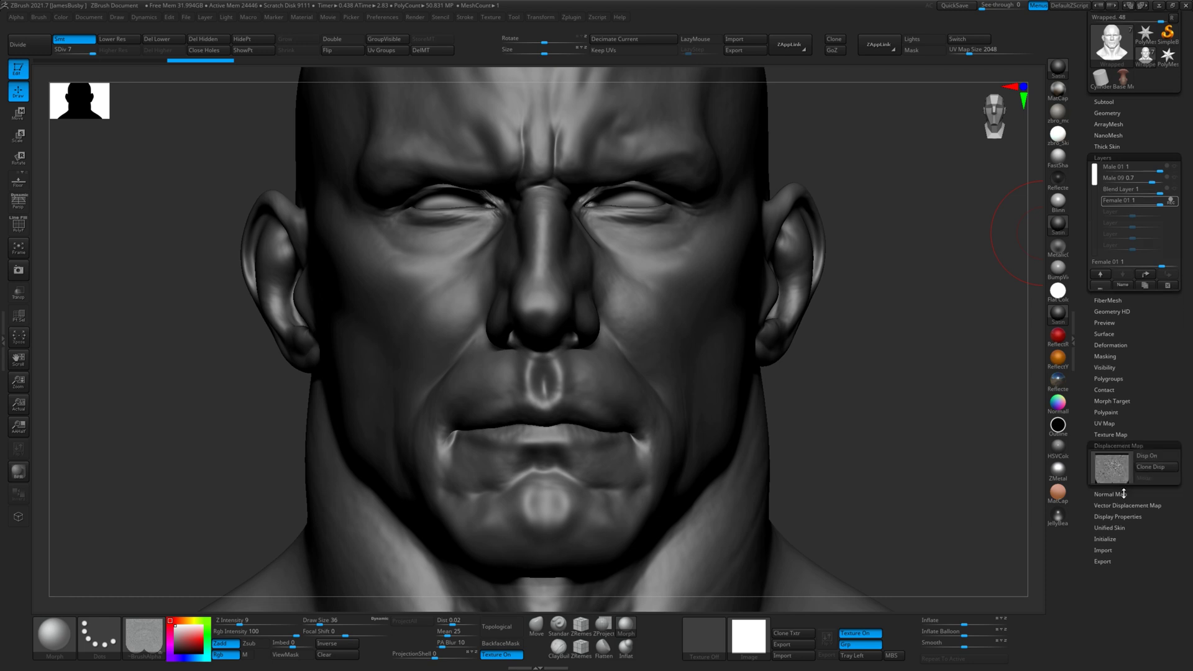
pyautogui.click(1103, 345)
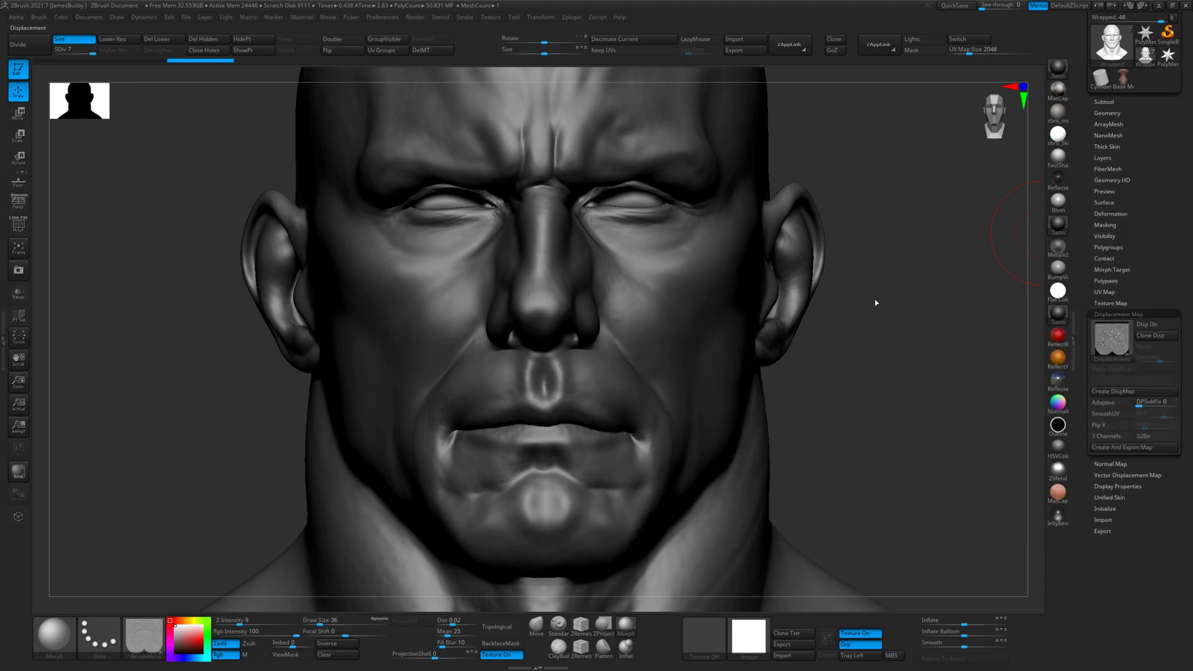
pyautogui.moveTo(910, 360); pyautogui.dragTo(839, 330)
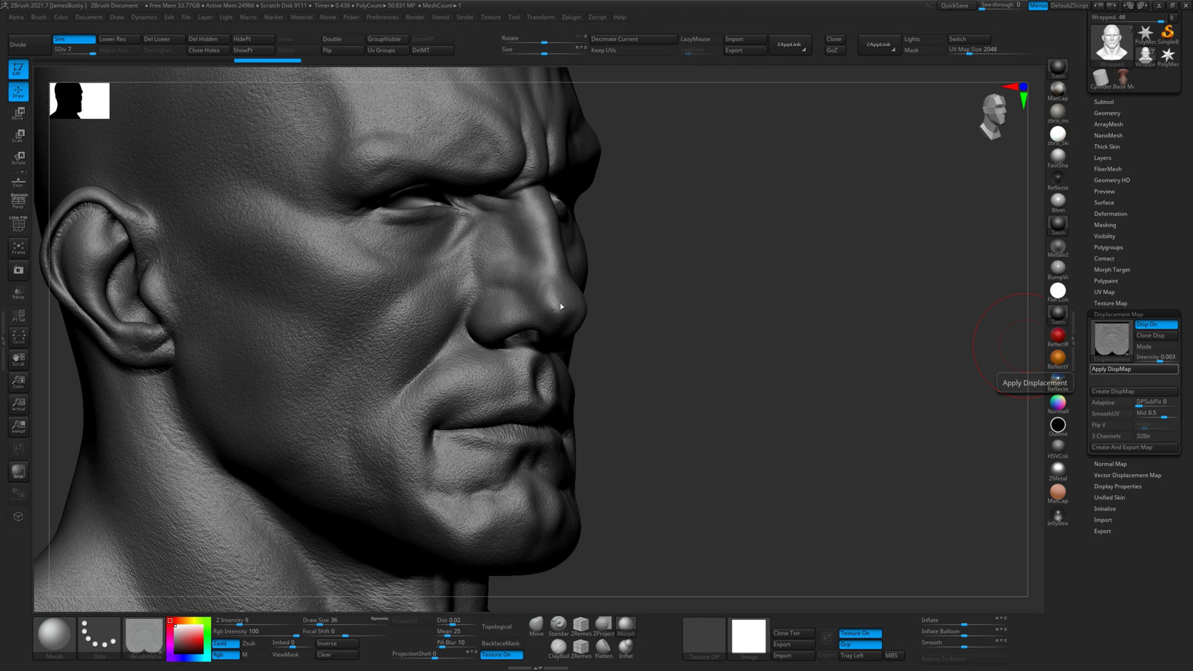
pyautogui.moveTo(875, 286); pyautogui.dragTo(808, 288)
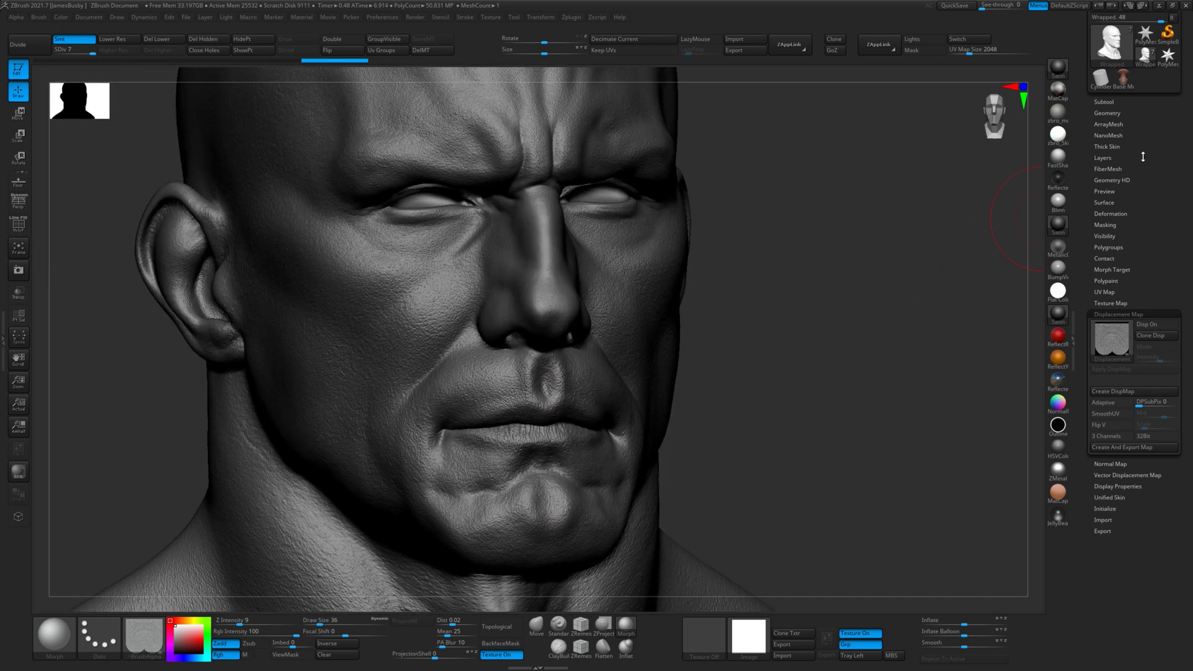
# - Stop recording on the Female 01 layer and set its intensity to 0.8
pyautogui.click(1100, 158)
pyautogui.keyDown('alt'); pyautogui.moveTo(905, 253); pyautogui.dragTo(948, 289); pyautogui.keyUp('alt')
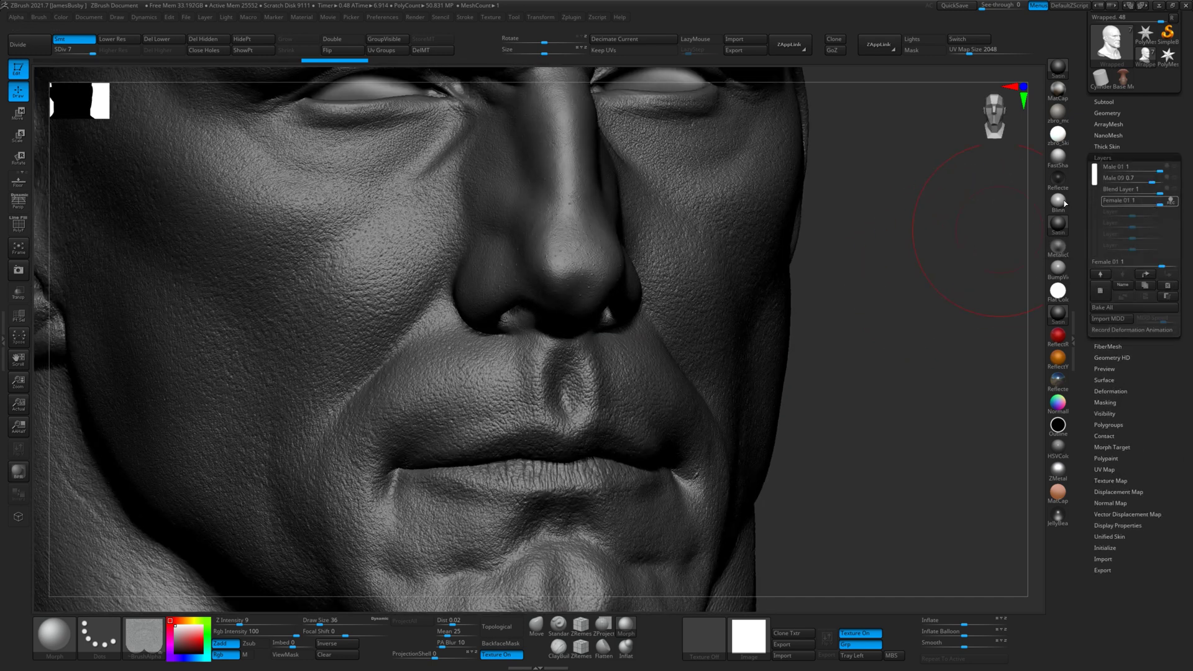
pyautogui.moveTo(1159, 202)
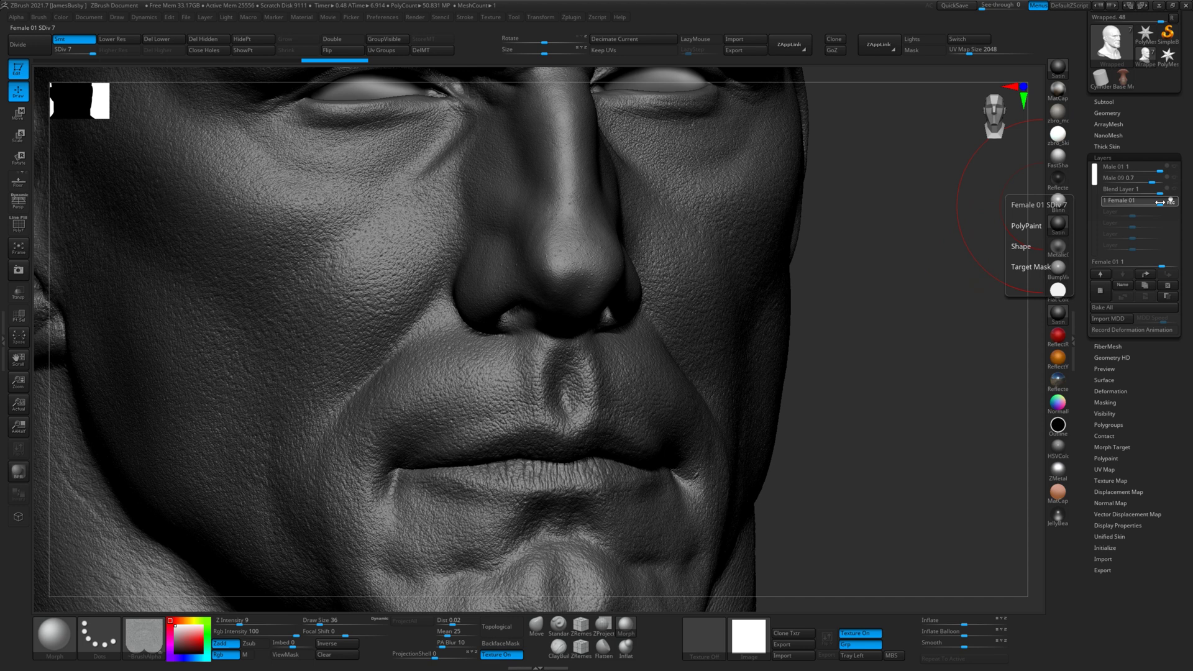
pyautogui.click(1160, 202)
pyautogui.write('0.')
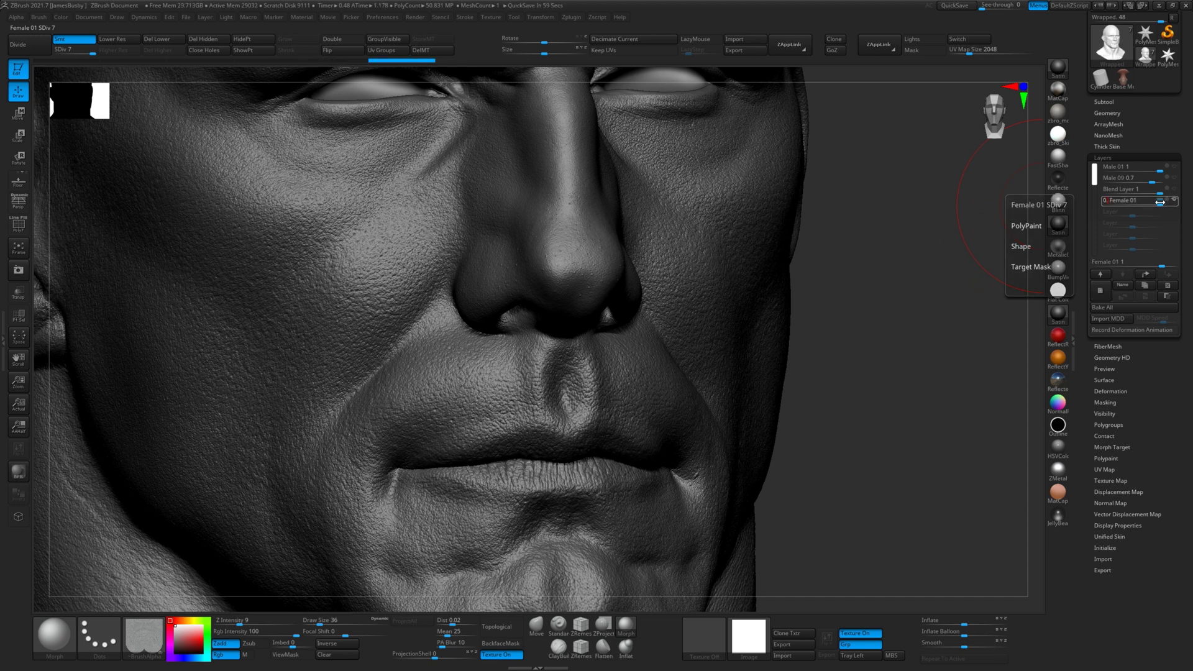
pyautogui.write('8')
pyautogui.press('Return')
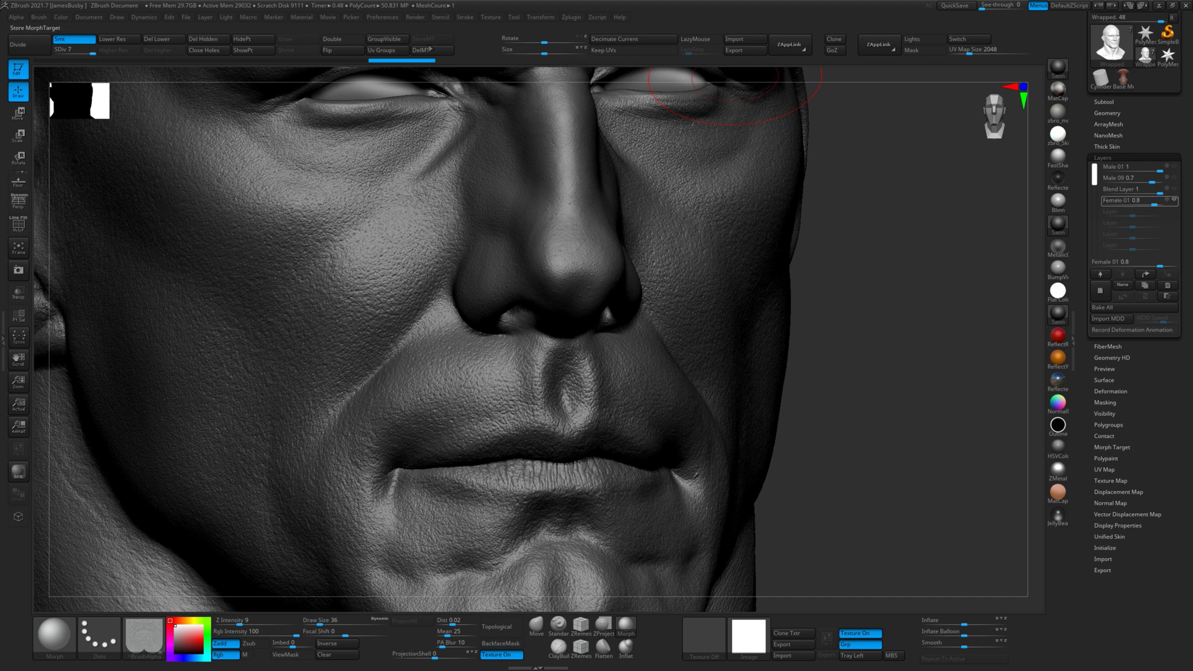
# - Store the Female 01 surface as the new morph target, hide that layer and show Male 01, Male 09 and Blend Layer
pyautogui.click(440, 39)
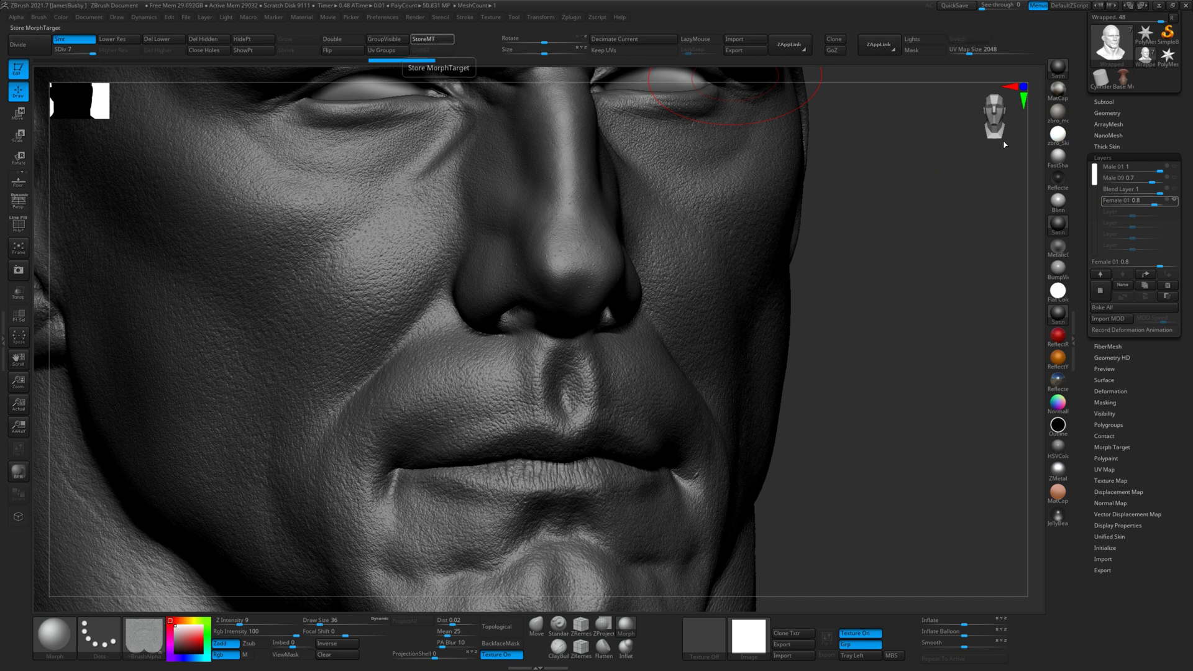
pyautogui.click(1173, 199)
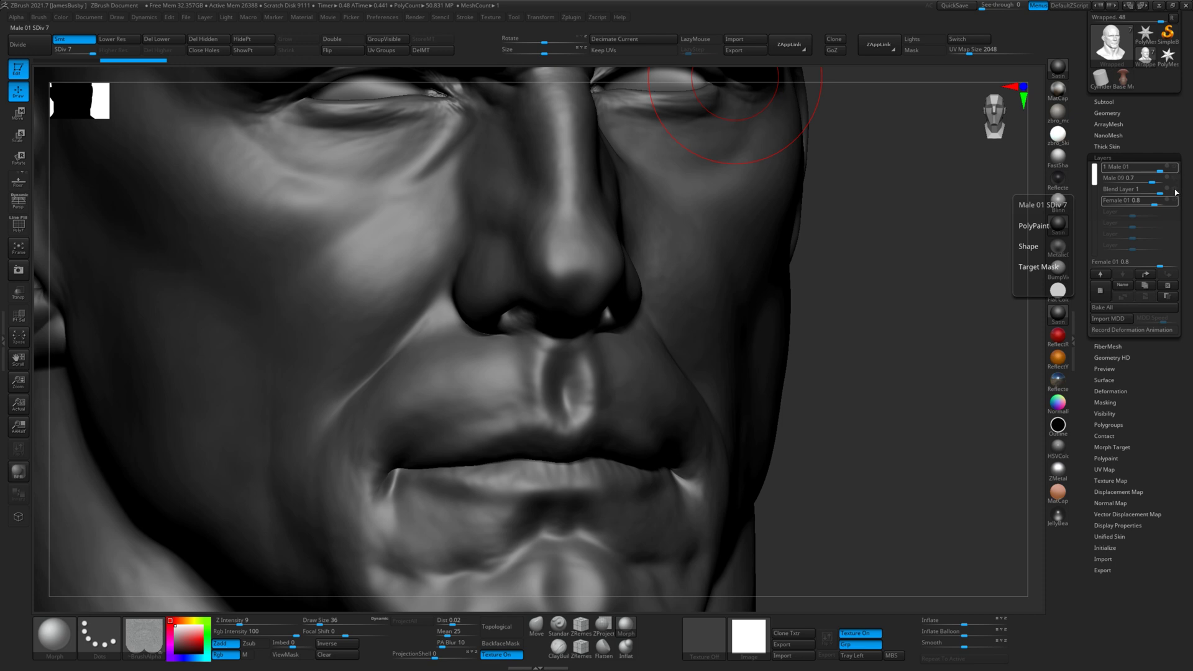
pyautogui.click(1175, 190)
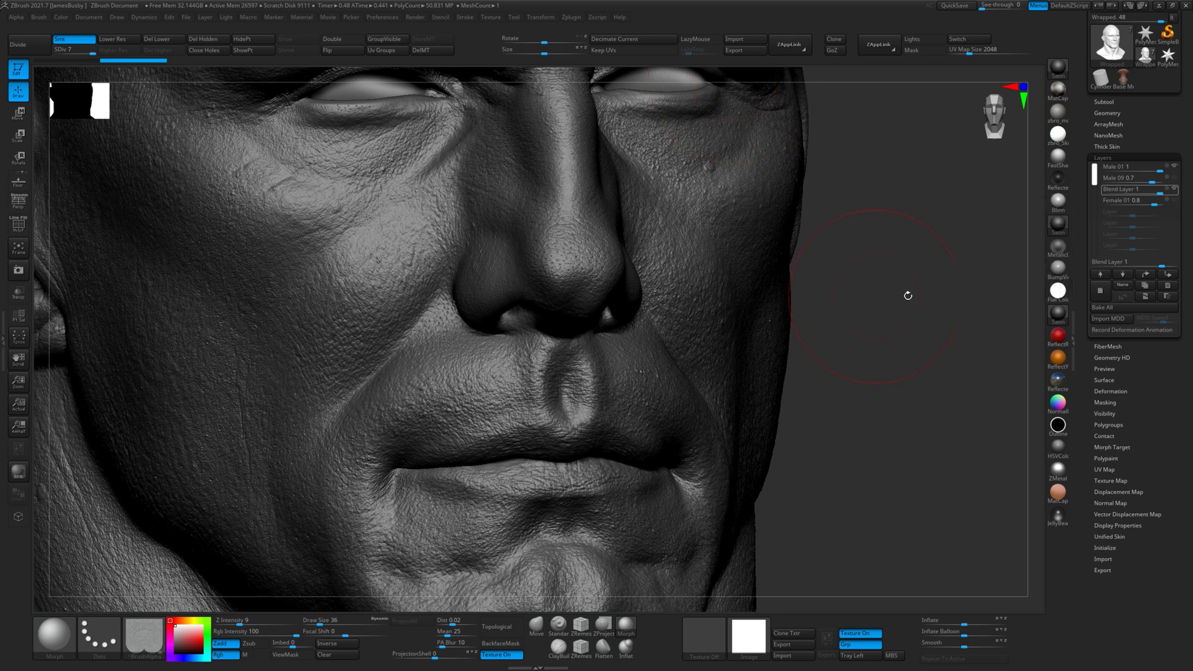
# - Record on Blend Layer and blend the stored Female 01 detail over the sides and bridge of the nose with the Morph brush
pyautogui.moveTo(905, 293); pyautogui.dragTo(962, 277)
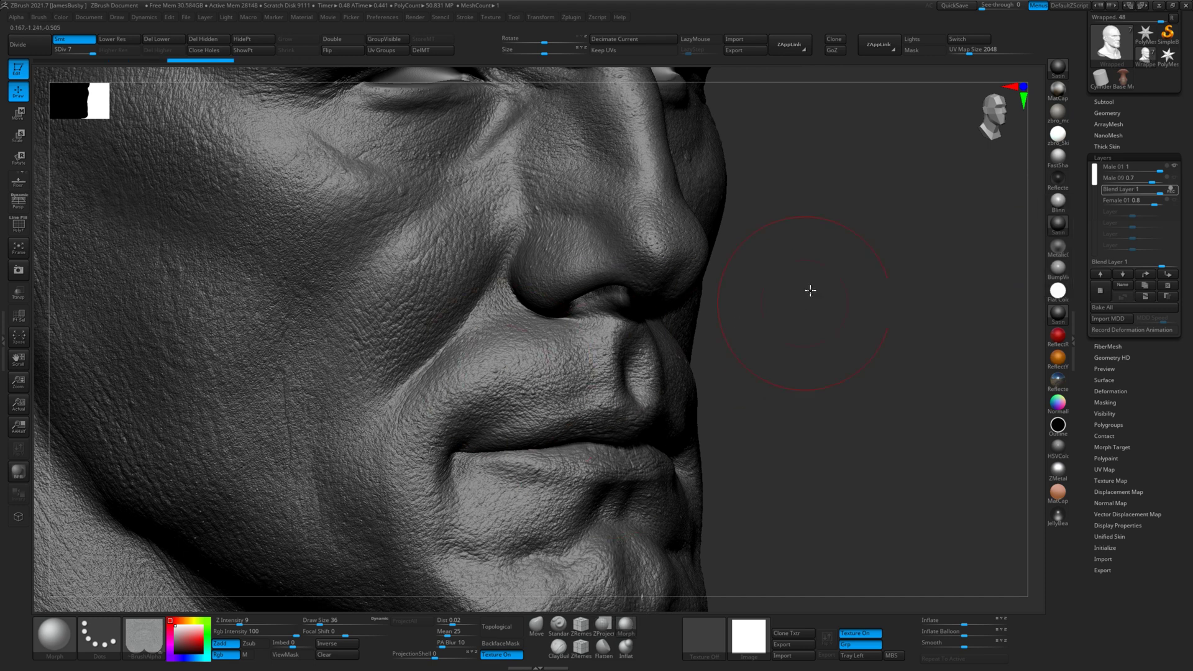
pyautogui.moveTo(806, 287); pyautogui.dragTo(621, 373)
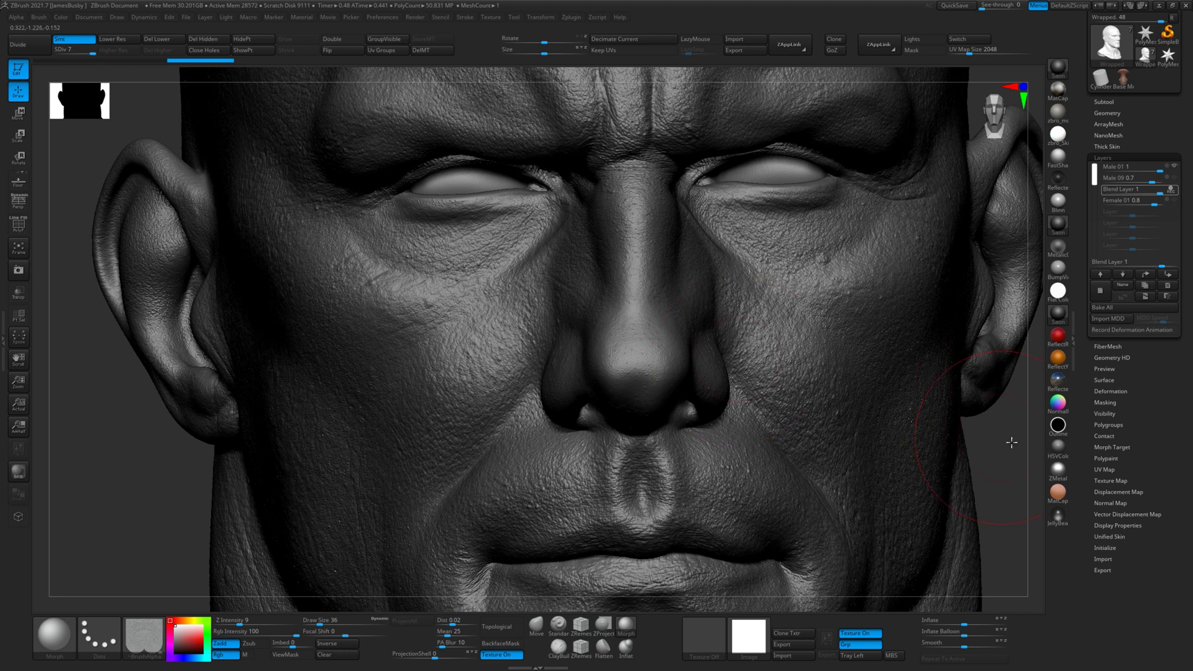
pyautogui.keyDown('shift'); pyautogui.moveTo(1011, 442); pyautogui.dragTo(572, 371); pyautogui.keyUp('shift')
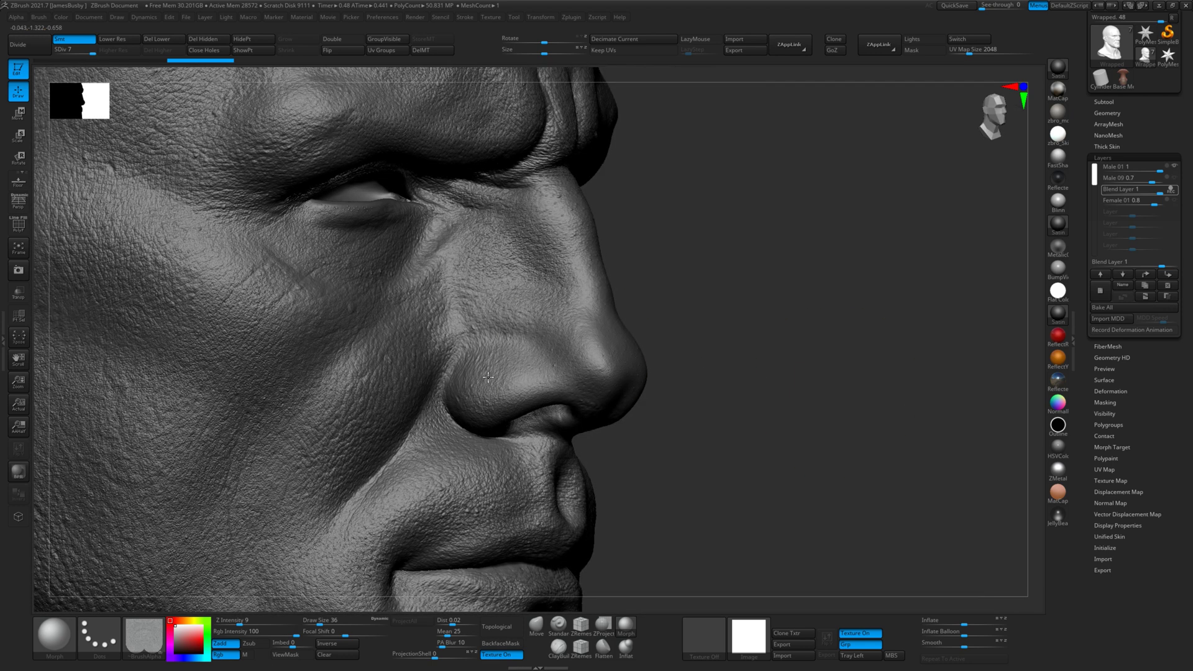
pyautogui.keyDown('shift'); pyautogui.moveTo(751, 325); pyautogui.dragTo(640, 360); pyautogui.keyUp('shift')
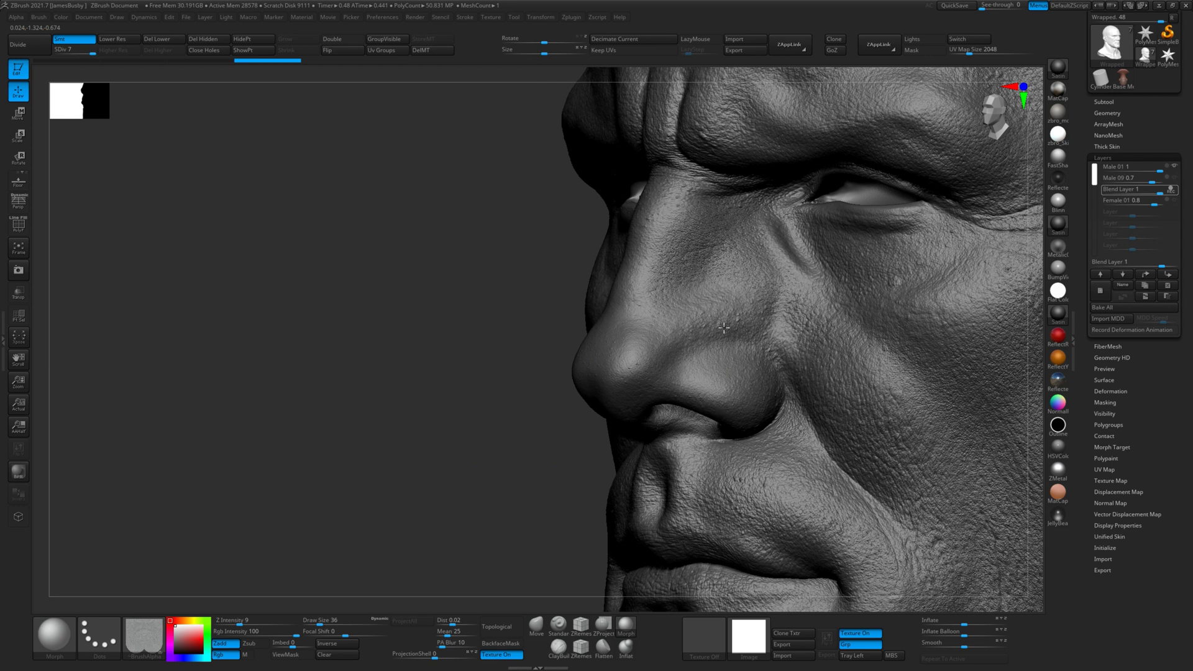
pyautogui.keyDown('shift'); pyautogui.moveTo(493, 375); pyautogui.dragTo(538, 268); pyautogui.keyUp('shift')
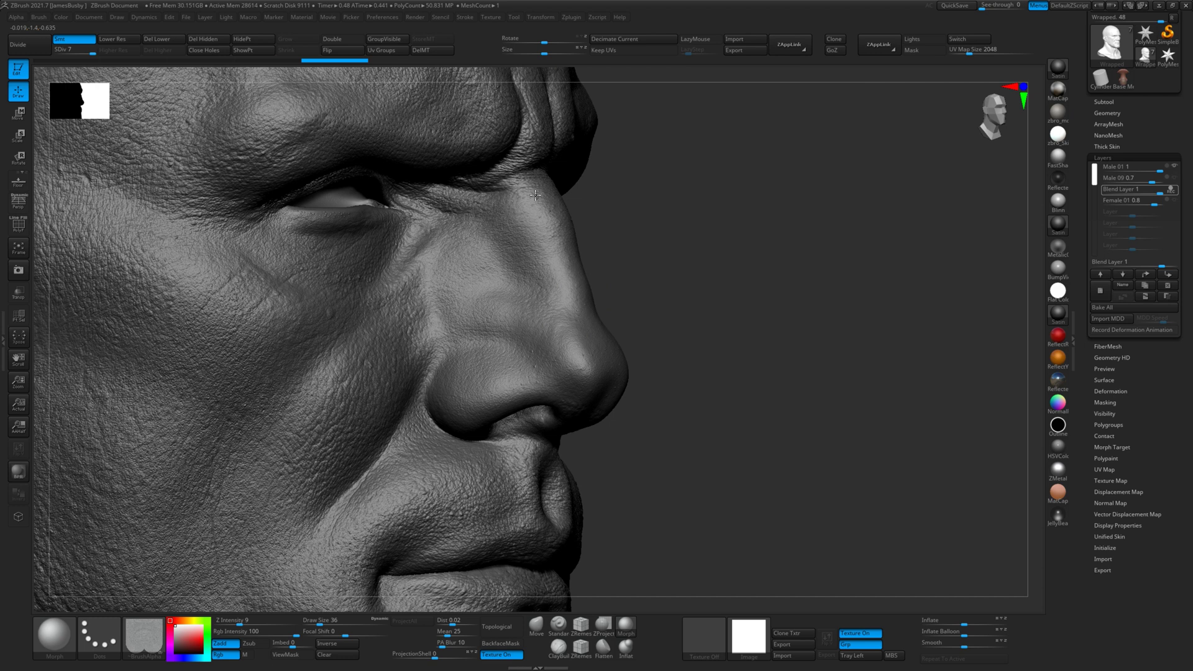
pyautogui.moveTo(717, 224)
pyautogui.keyDown('shift'); pyautogui.mouseDown()
pyautogui.moveTo(729, 341)
pyautogui.moveTo(583, 306)
pyautogui.moveTo(587, 200)
pyautogui.mouseUp(); pyautogui.keyUp('shift')
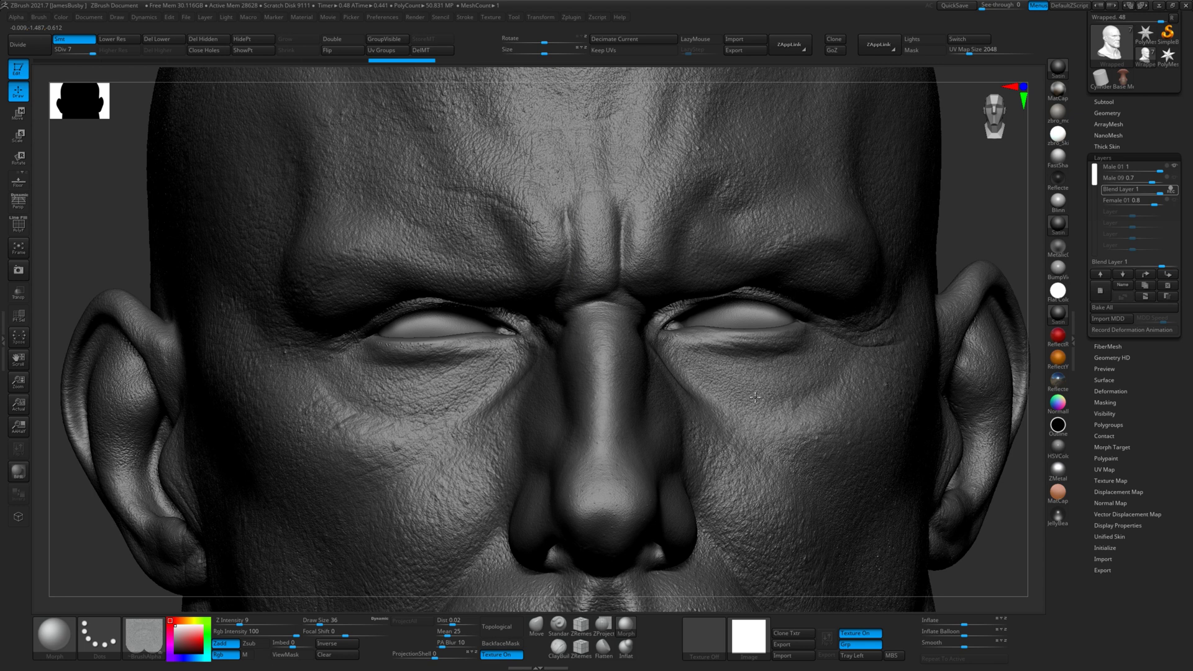
pyautogui.moveTo(928, 307); pyautogui.dragTo(895, 256)
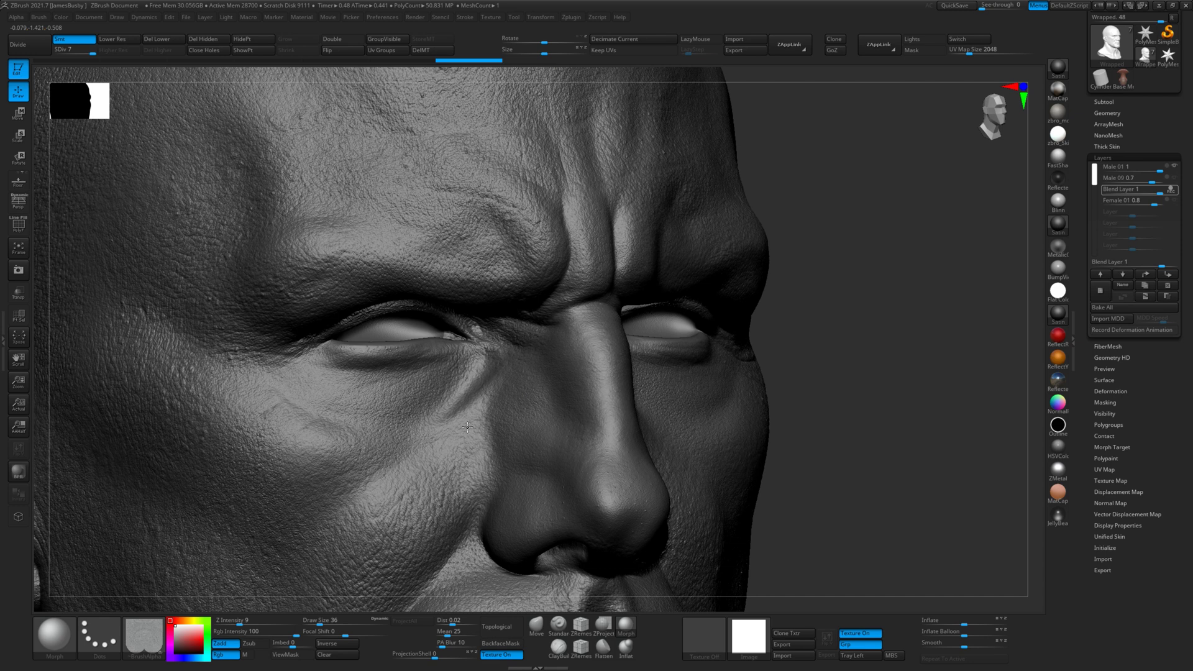
pyautogui.keyDown('alt'); pyautogui.moveTo(855, 365); pyautogui.dragTo(965, 184); pyautogui.keyUp('alt')
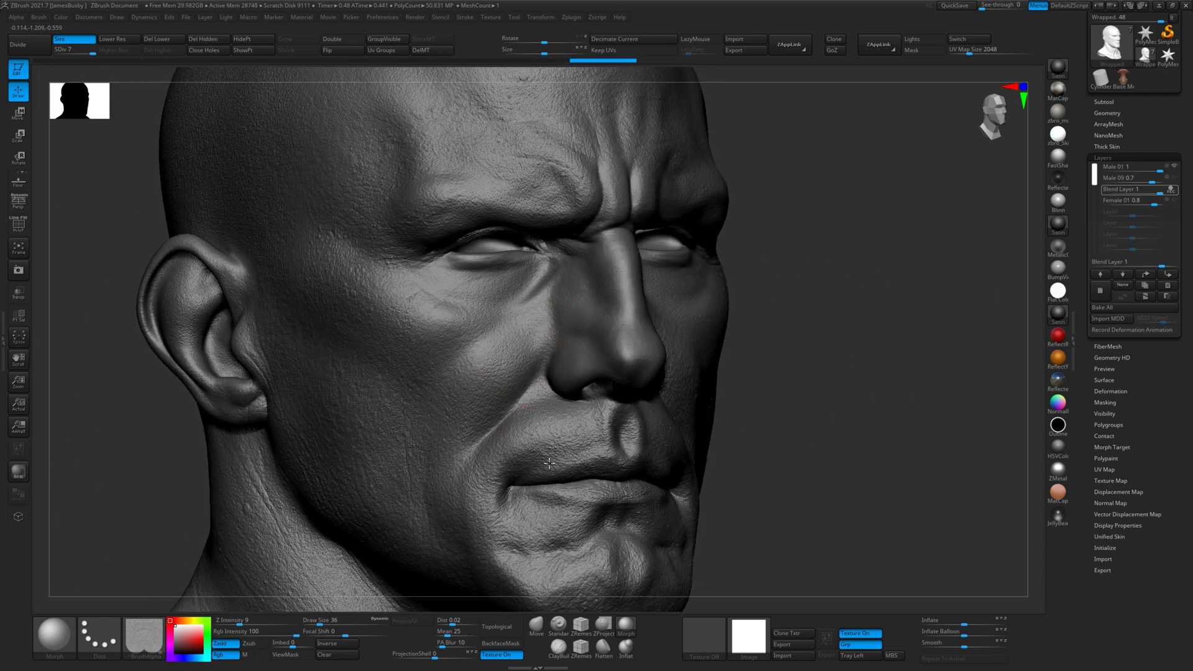
# - Blend the stored Female 01 detail over the lips and the skin around the mouth on Blend Layer with the Morph brush
pyautogui.moveTo(699, 437); pyautogui.dragTo(651, 452)
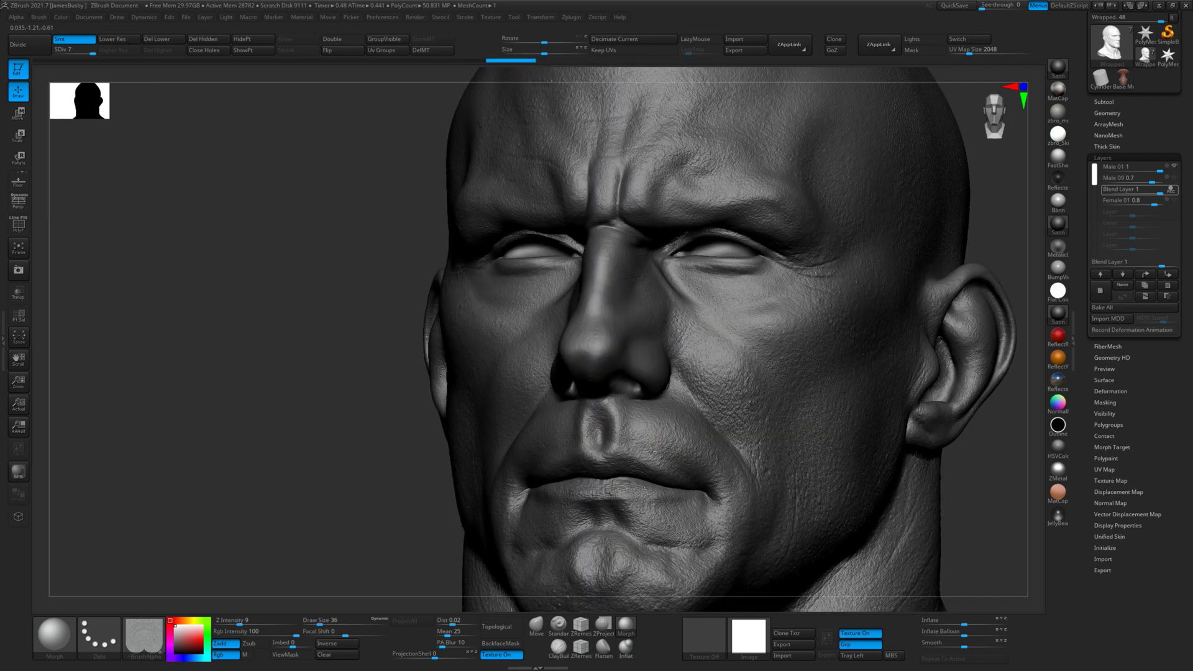
pyautogui.keyDown('alt'); pyautogui.moveTo(999, 476); pyautogui.dragTo(916, 500); pyautogui.keyUp('alt')
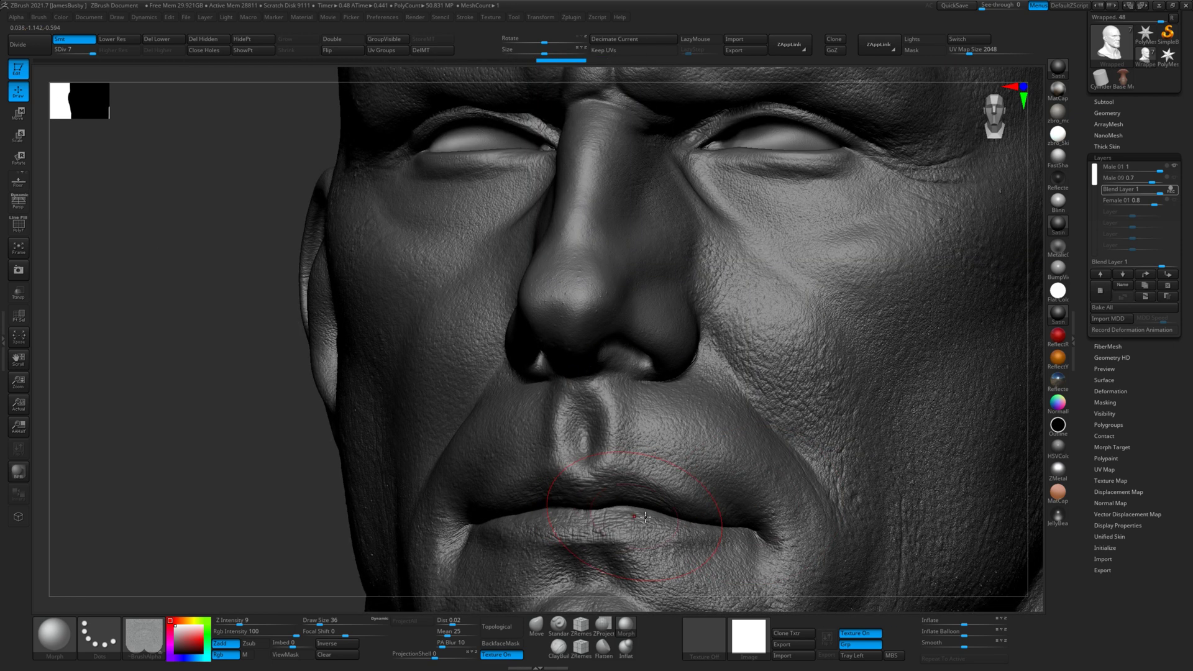
pyautogui.moveTo(288, 543); pyautogui.dragTo(577, 514)
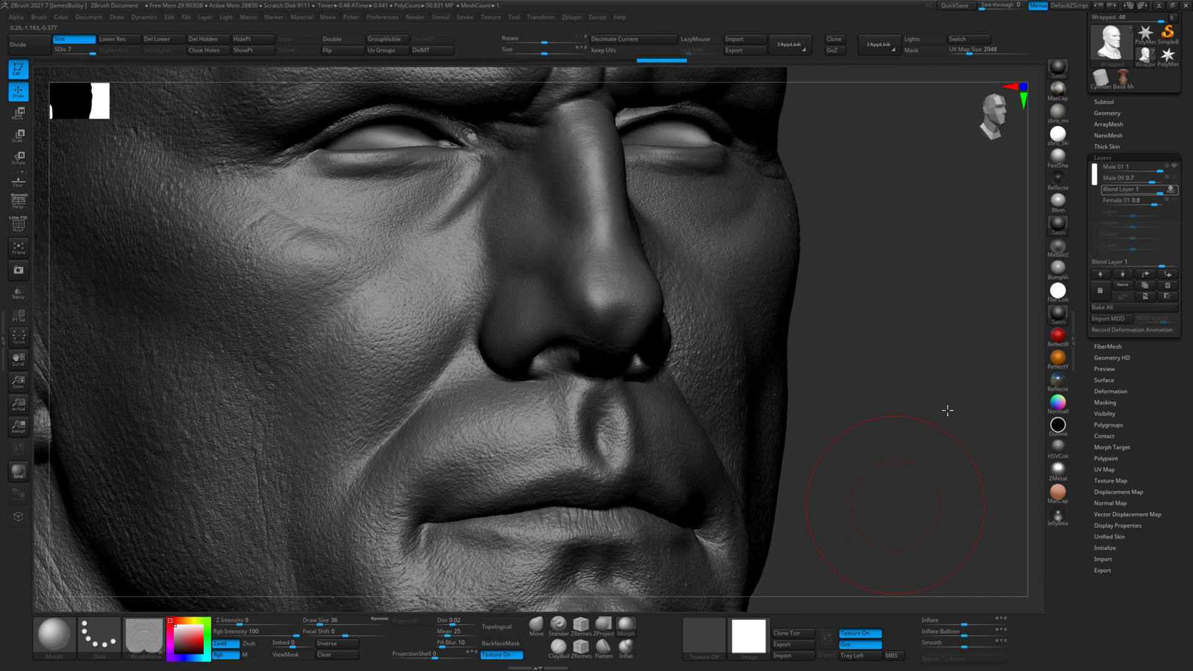
pyautogui.moveTo(945, 410); pyautogui.dragTo(533, 435)
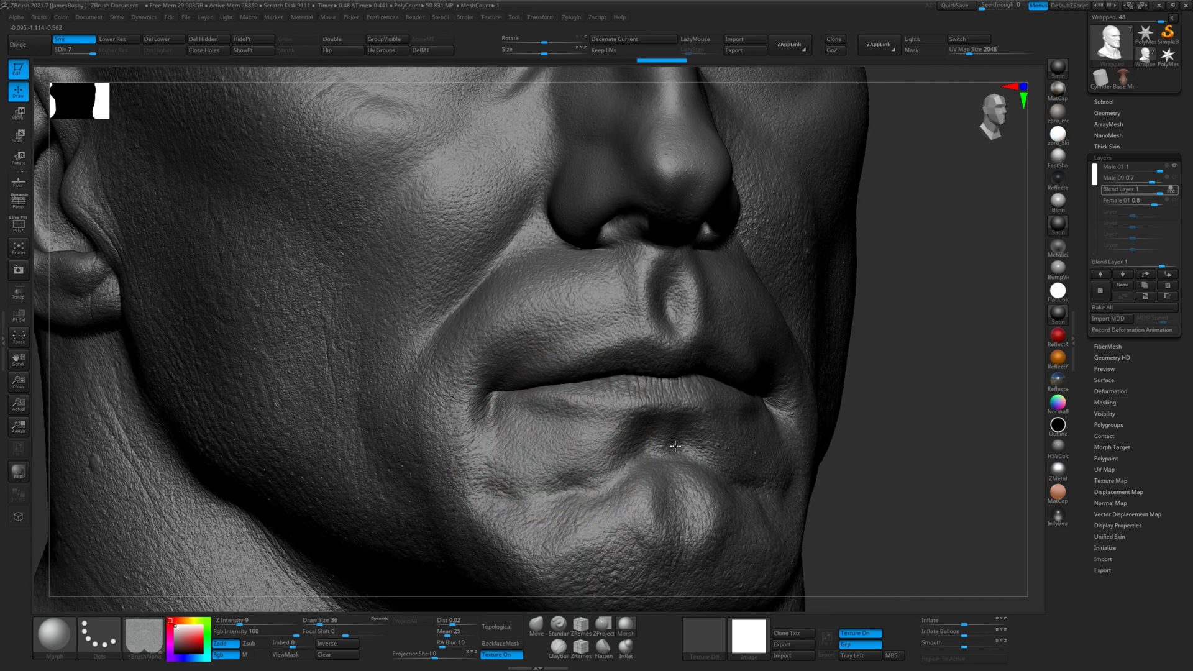
pyautogui.moveTo(969, 444); pyautogui.dragTo(817, 445)
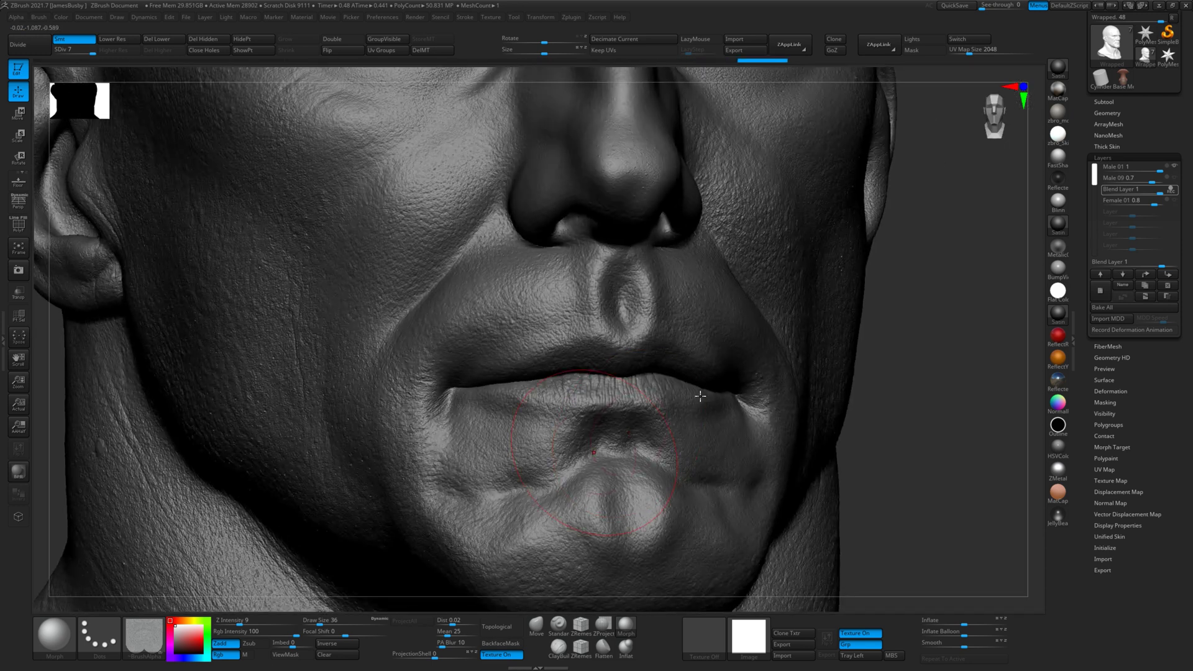
pyautogui.moveTo(431, 546); pyautogui.dragTo(509, 331)
pyautogui.moveTo(916, 400)
pyautogui.keyDown('alt'); pyautogui.mouseDown()
pyautogui.moveTo(913, 410)
pyautogui.moveTo(880, 391)
pyautogui.mouseUp(); pyautogui.keyUp('alt')
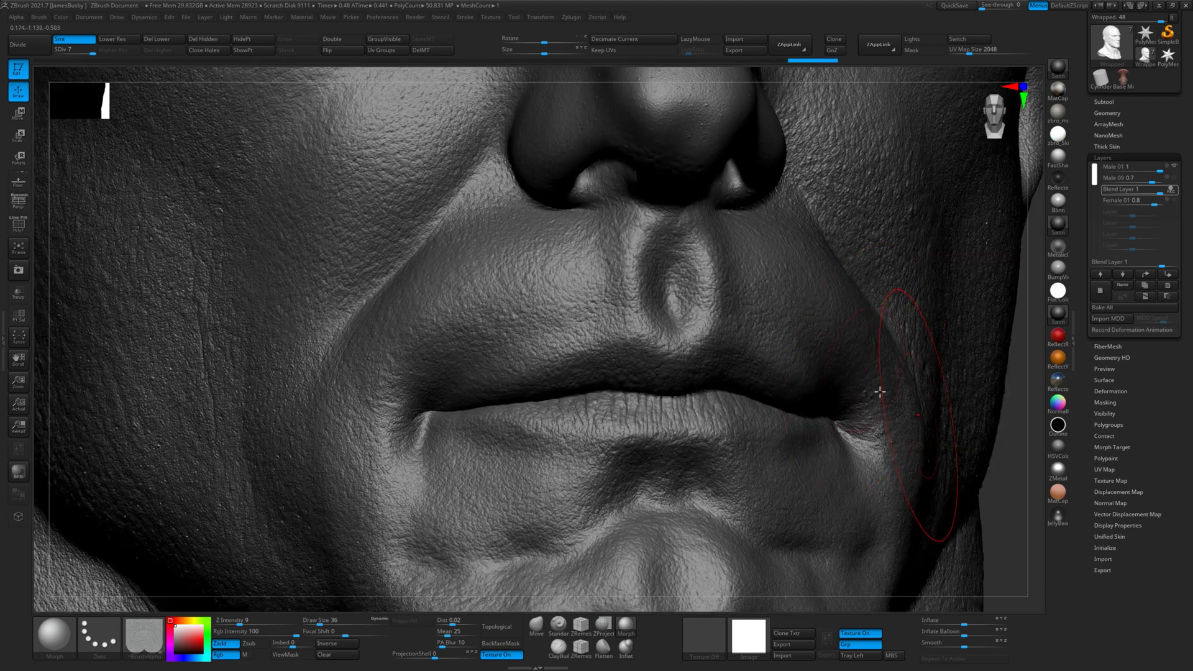
pyautogui.moveTo(1000, 434)
pyautogui.keyDown('alt'); pyautogui.mouseDown()
pyautogui.moveTo(965, 332)
pyautogui.moveTo(905, 370)
pyautogui.moveTo(945, 360)
pyautogui.moveTo(975, 394)
pyautogui.moveTo(880, 386)
pyautogui.moveTo(919, 385)
pyautogui.moveTo(686, 323)
pyautogui.mouseUp(); pyautogui.keyUp('alt')
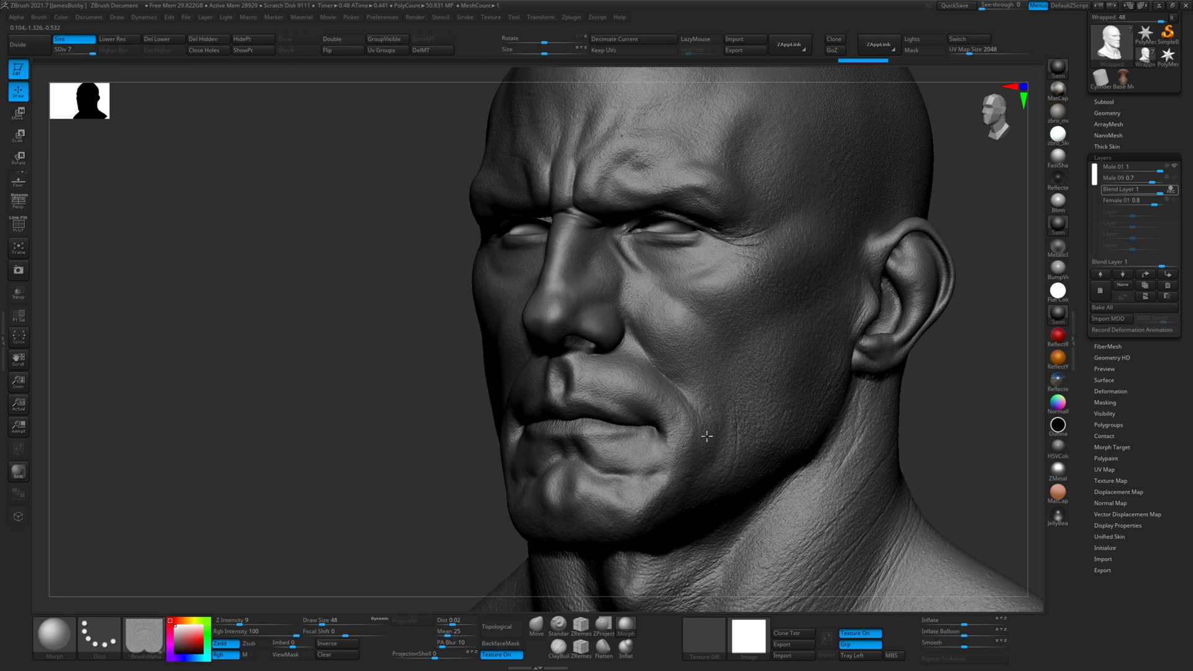
pyautogui.moveTo(707, 436); pyautogui.dragTo(478, 369)
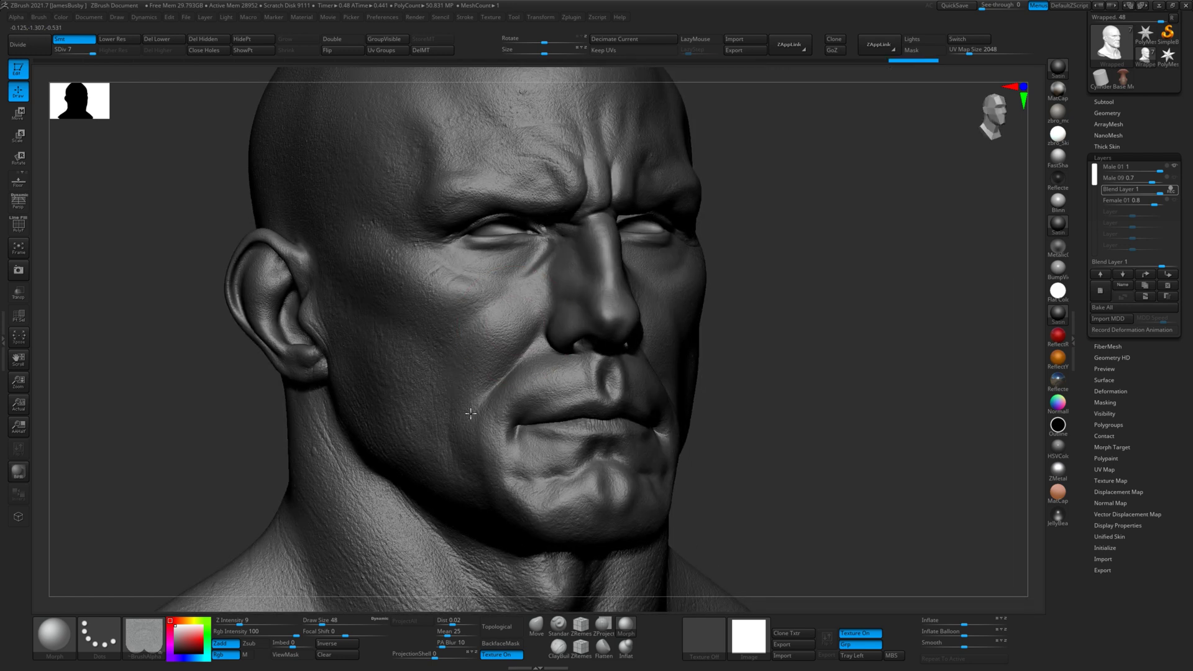